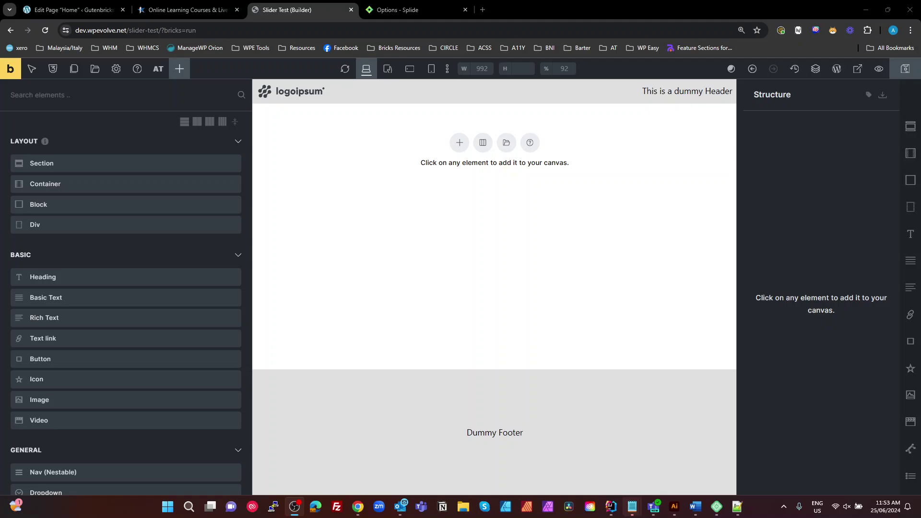
- Add a Slider (Nestable) element from the 'sli' search and rename it Ken Burns
{"action": "left_click", "coordinate": [69, 94]}
{"action": "type", "text": "slider"}
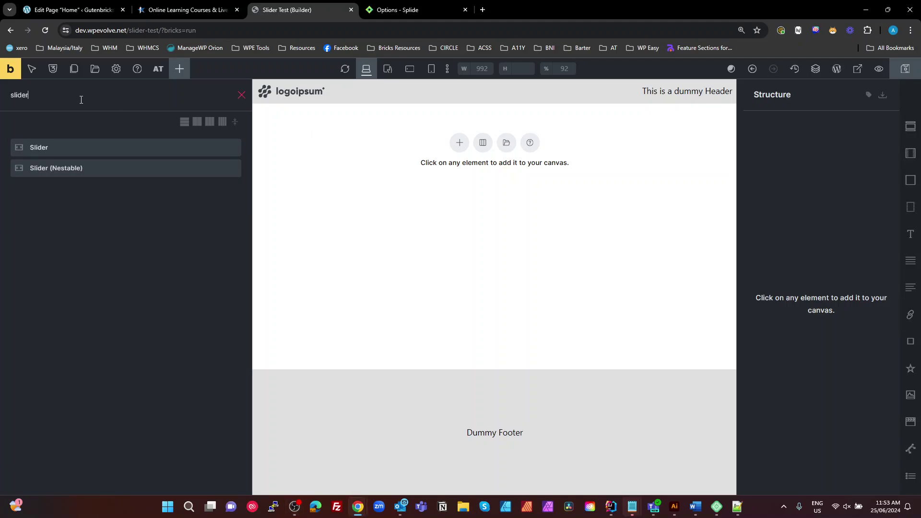
{"action": "left_click", "coordinate": [72, 171]}
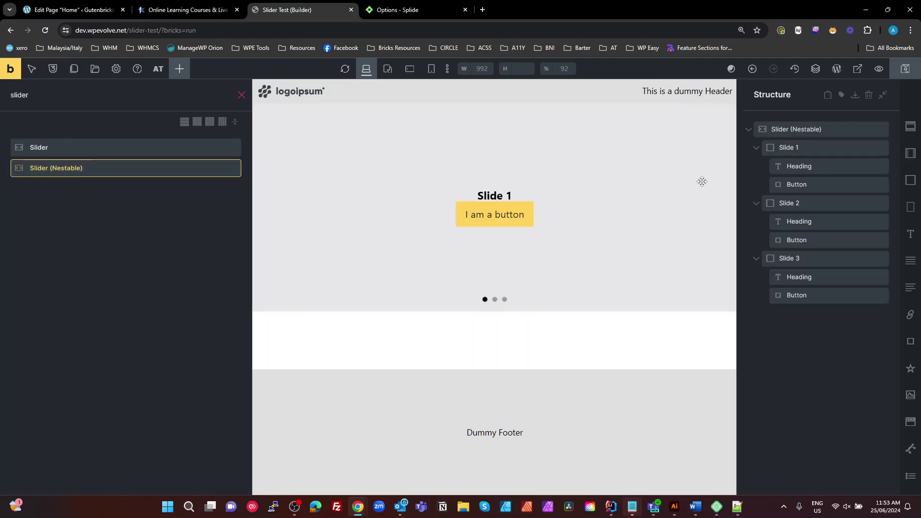
{"action": "double_click", "coordinate": [810, 127]}
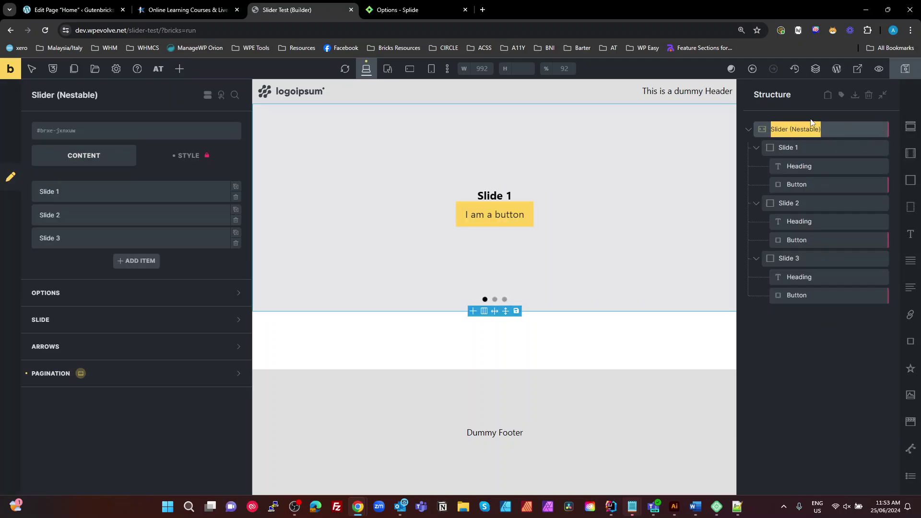
{"action": "type", "text": "Ken Burns"}
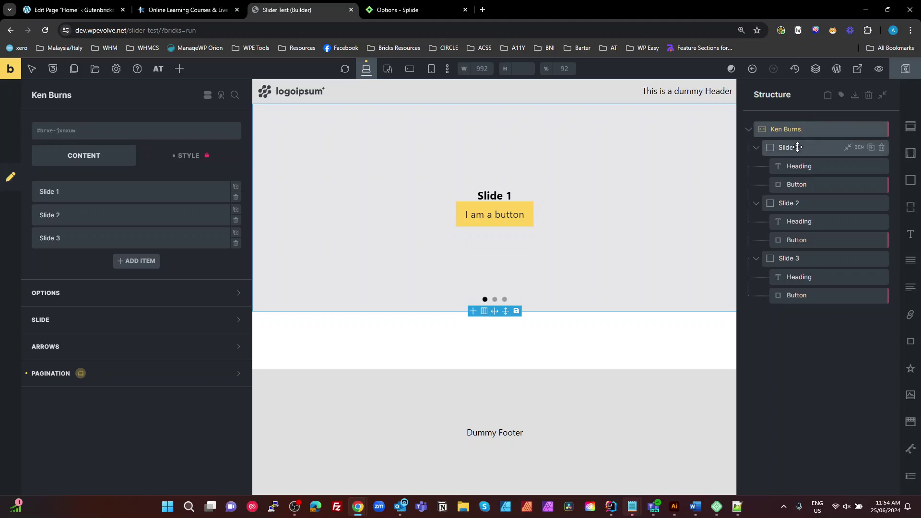
- Add an Image element to Slide 1, keeping its HTML tag as figure
{"action": "left_click", "coordinate": [801, 144]}
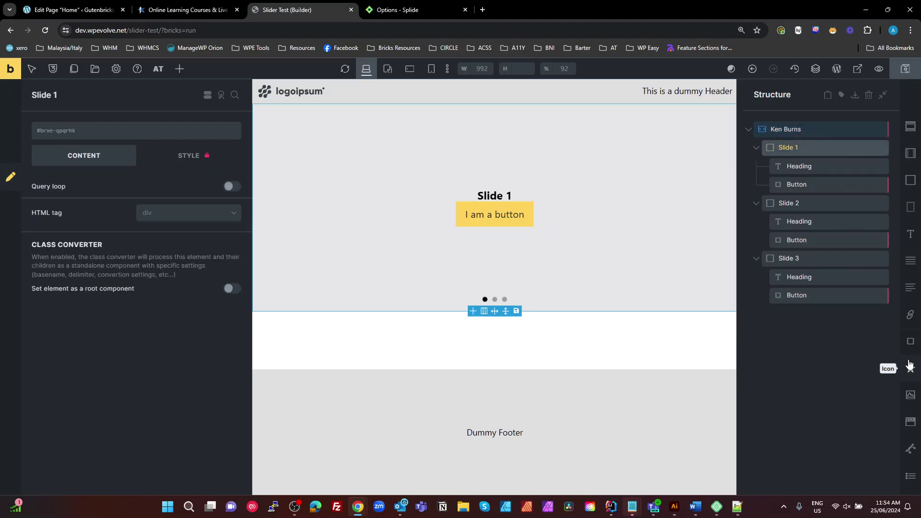
{"action": "left_click", "coordinate": [910, 394]}
{"action": "left_click", "coordinate": [796, 203]}
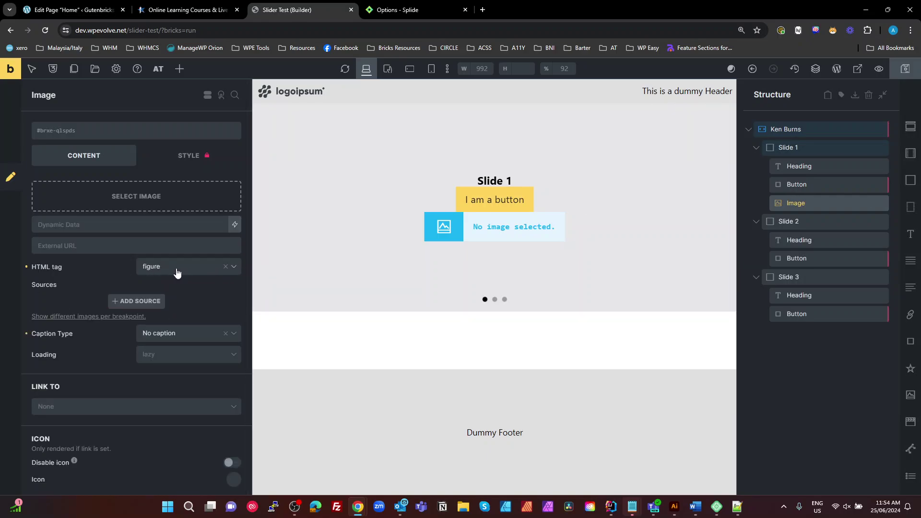
{"action": "left_click", "coordinate": [177, 267]}
{"action": "left_click", "coordinate": [176, 272]}
- Duplicate the image into Slide 2 and Slide 3
{"action": "left_click", "coordinate": [870, 203]}
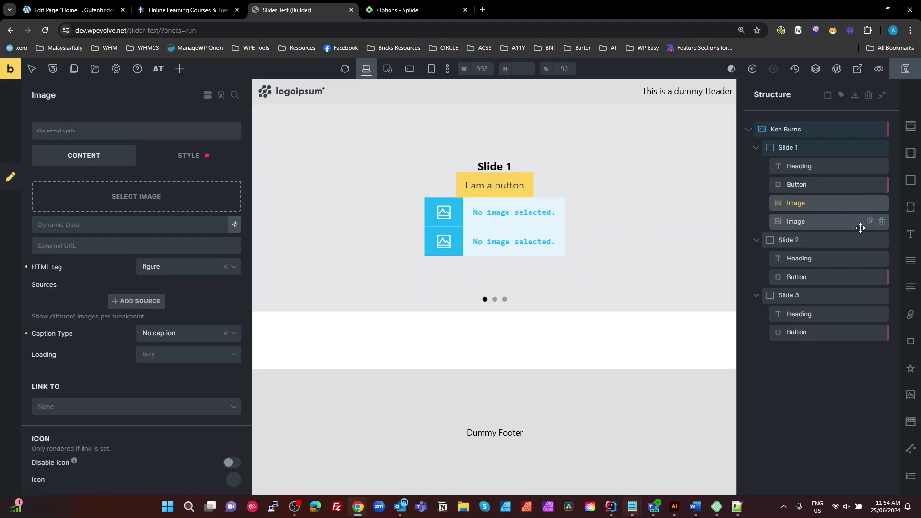
{"action": "left_click_drag", "start_coordinate": [814, 220], "coordinate": [810, 341]}
{"action": "left_click", "coordinate": [871, 277]}
{"action": "left_click", "coordinate": [830, 372]}
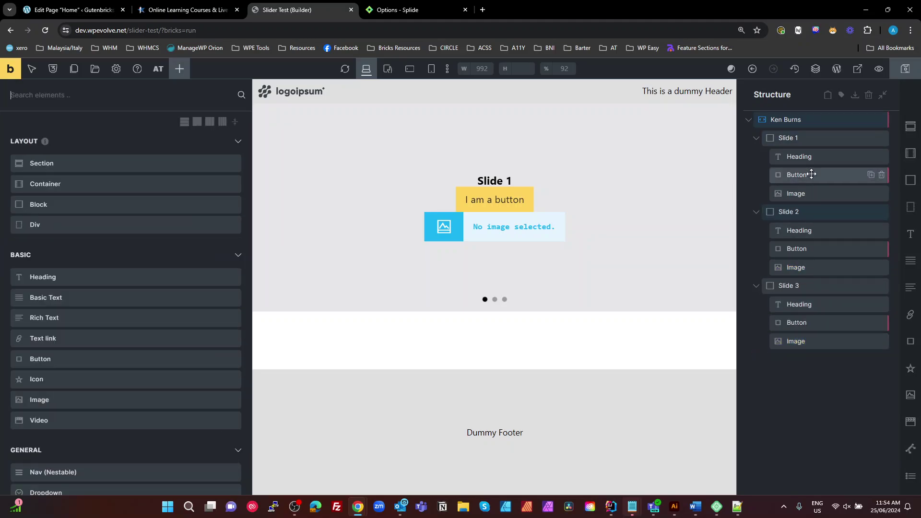
- Run the Class Converter on the Ken Burns slider to create its classes
{"action": "scroll", "coordinate": [825, 220], "scroll_direction": "up", "scroll_amount": 1}
{"action": "left_click", "coordinate": [810, 128]}
{"action": "right_click", "coordinate": [810, 128]}
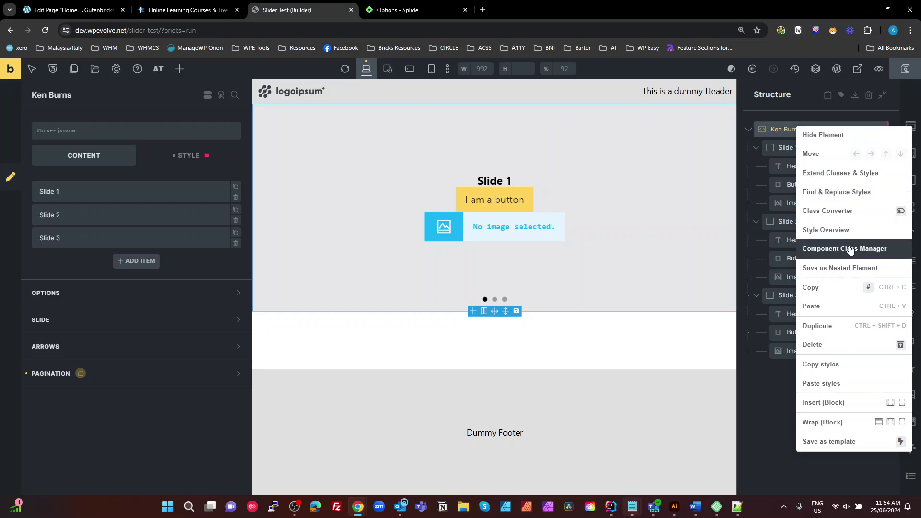
{"action": "left_click", "coordinate": [840, 210]}
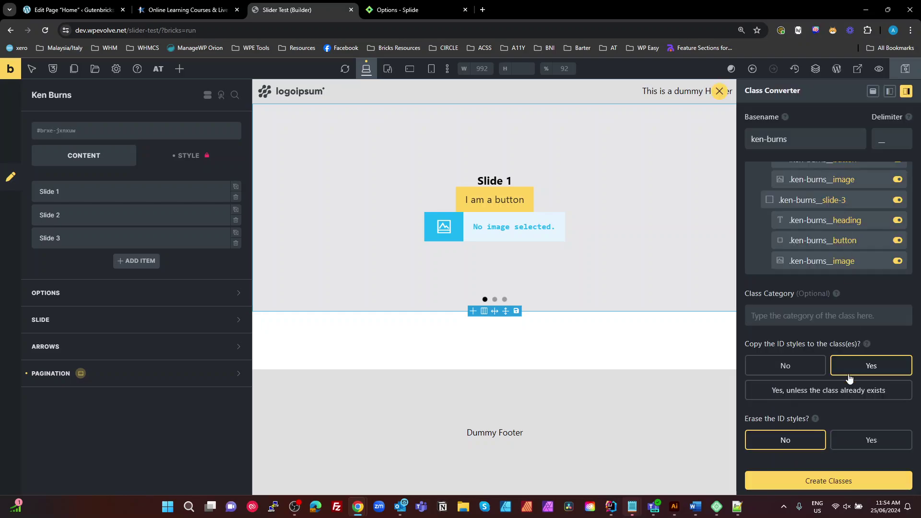
{"action": "left_click", "coordinate": [832, 482]}
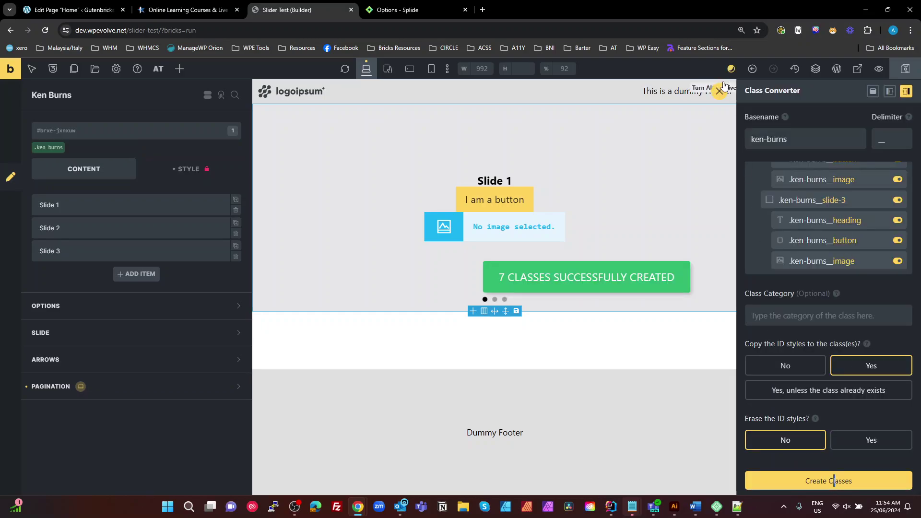
- Check the new classes on the first slide and its heading, then reselect Ken Burns
{"action": "left_click", "coordinate": [801, 148]}
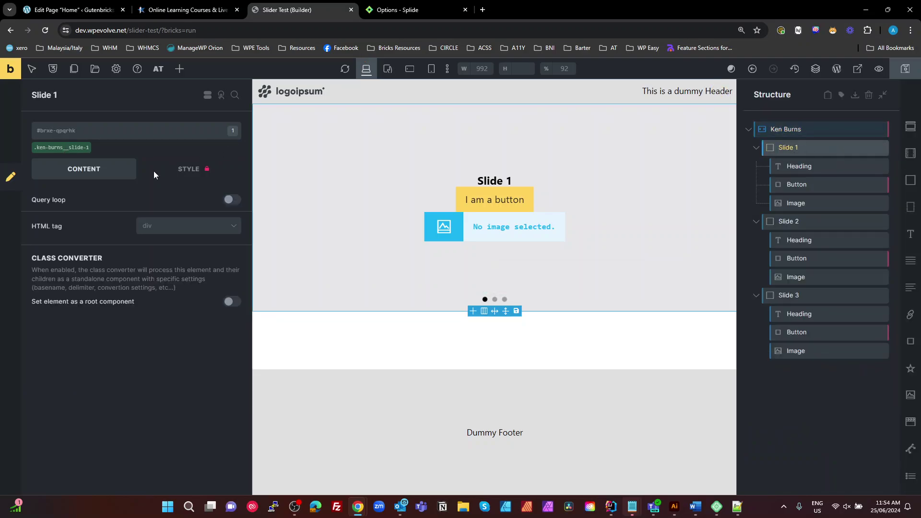
{"action": "left_click", "coordinate": [66, 147]}
{"action": "left_click", "coordinate": [790, 168]}
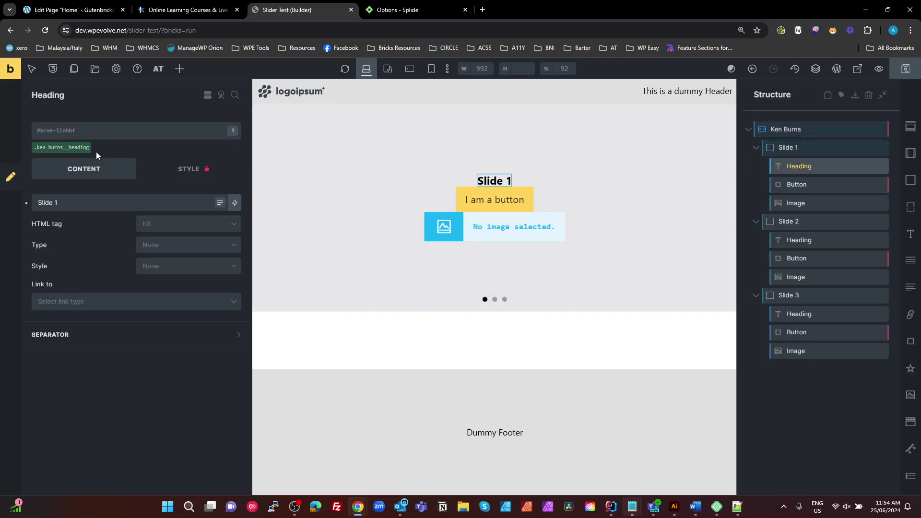
{"action": "left_click", "coordinate": [805, 130]}
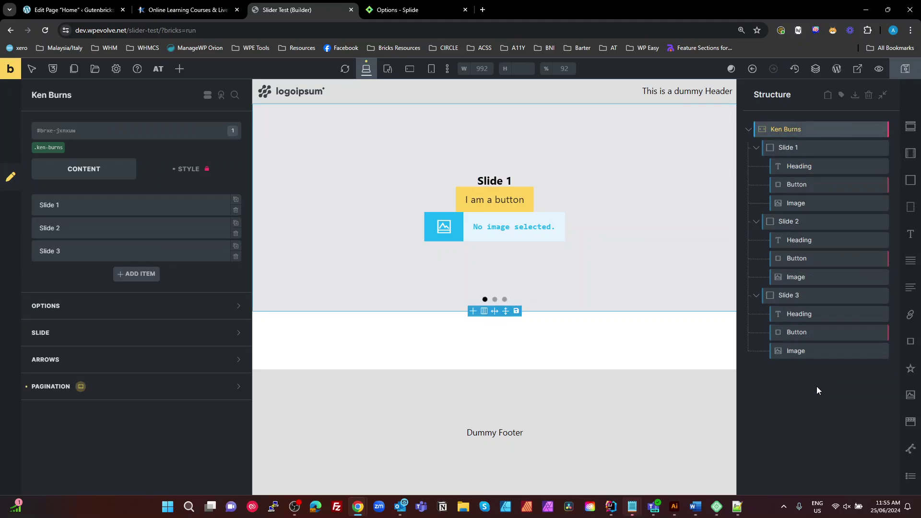
- Undo the class creation and rename the first two slides to 'Slide'
{"action": "key", "text": "ctrl+z"}
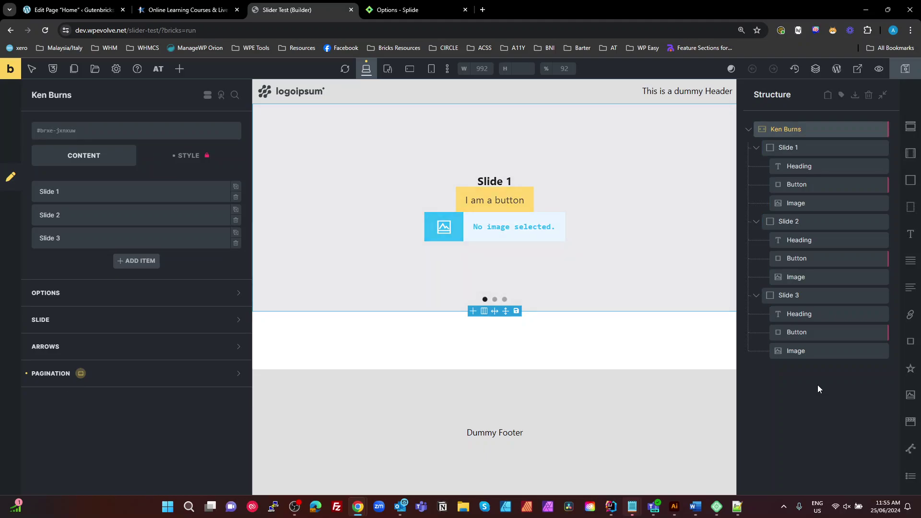
{"action": "left_click", "coordinate": [794, 153]}
{"action": "double_click", "coordinate": [800, 146]}
{"action": "left_click", "coordinate": [808, 148]}
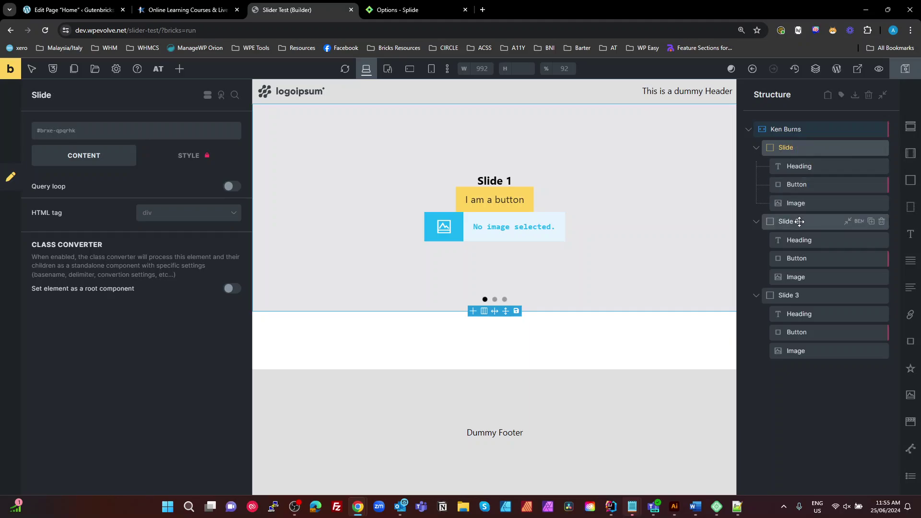
{"action": "double_click", "coordinate": [809, 220]}
{"action": "left_click", "coordinate": [813, 219]}
{"action": "key", "text": "BackSpace"}
{"action": "key", "text": "BackSpace"}
{"action": "key", "text": "Return"}
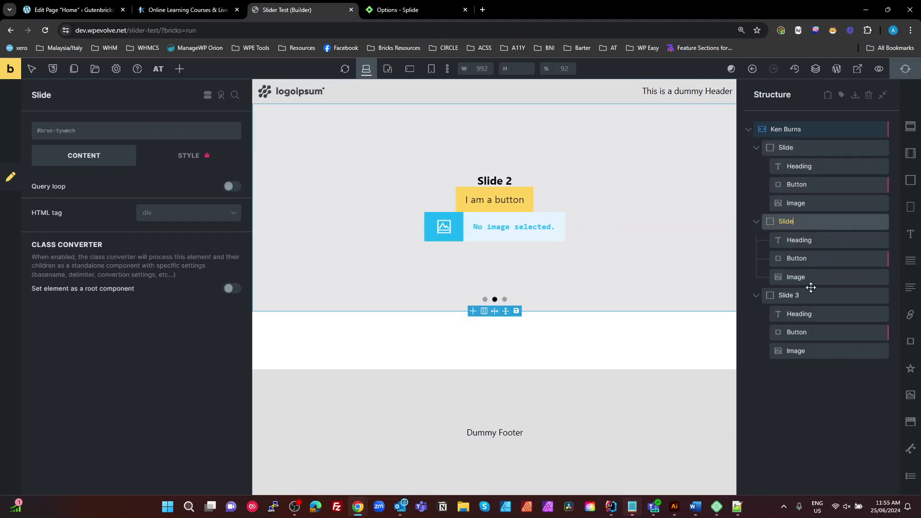
- Rename the third slide to 'Slide'
{"action": "double_click", "coordinate": [807, 294]}
{"action": "left_click", "coordinate": [810, 284]}
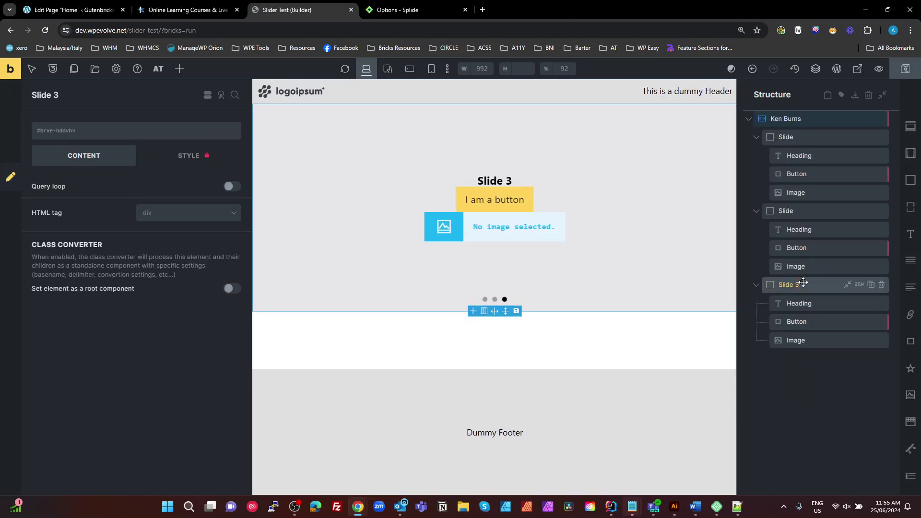
{"action": "double_click", "coordinate": [810, 284]}
{"action": "left_click", "coordinate": [810, 285]}
{"action": "key", "text": "BackSpace"}
{"action": "key", "text": "BackSpace"}
{"action": "key", "text": "Return"}
{"action": "left_click", "coordinate": [799, 384]}
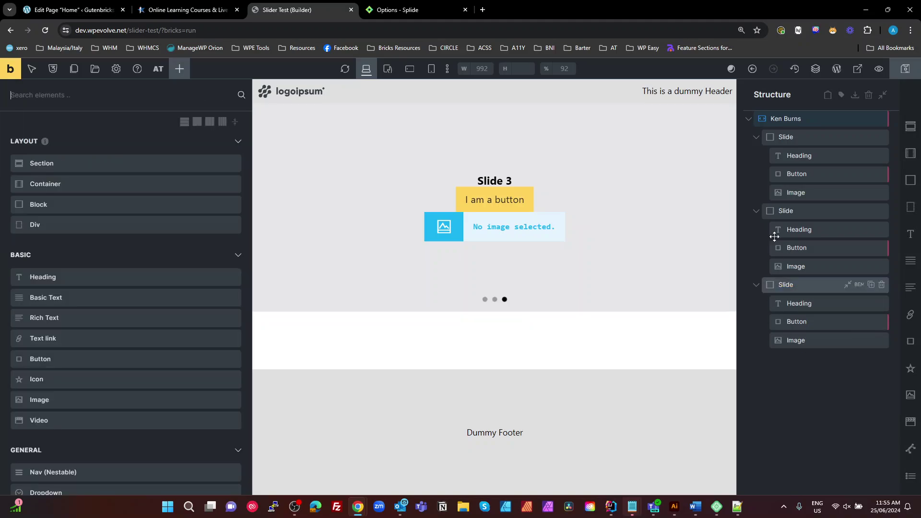
- Rerun the Class Converter on Ken Burns to create the shared slide class
{"action": "left_click", "coordinate": [790, 120]}
{"action": "right_click", "coordinate": [790, 120]}
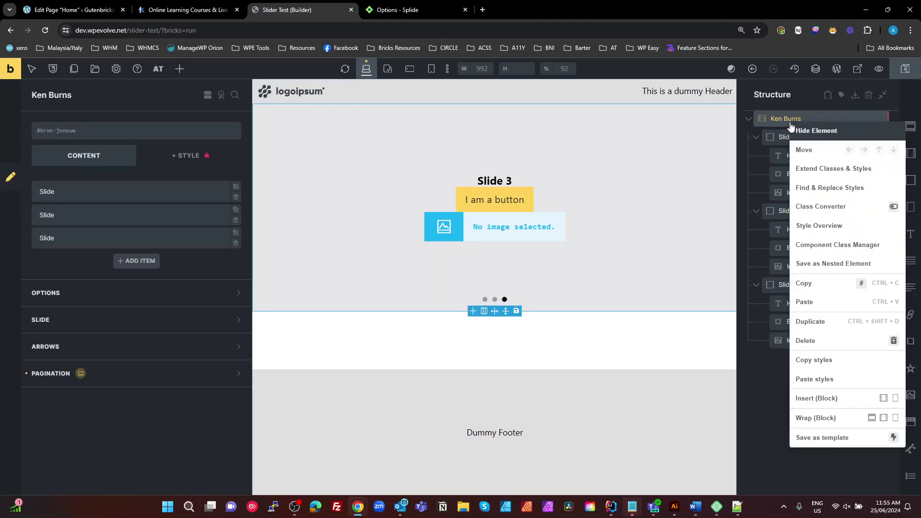
{"action": "left_click", "coordinate": [817, 215]}
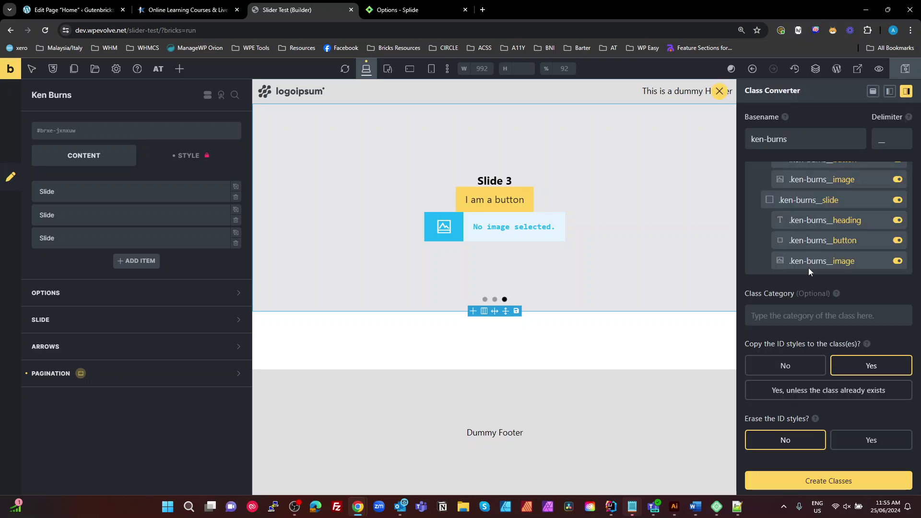
{"action": "left_click", "coordinate": [810, 480]}
{"action": "left_click", "coordinate": [719, 91]}
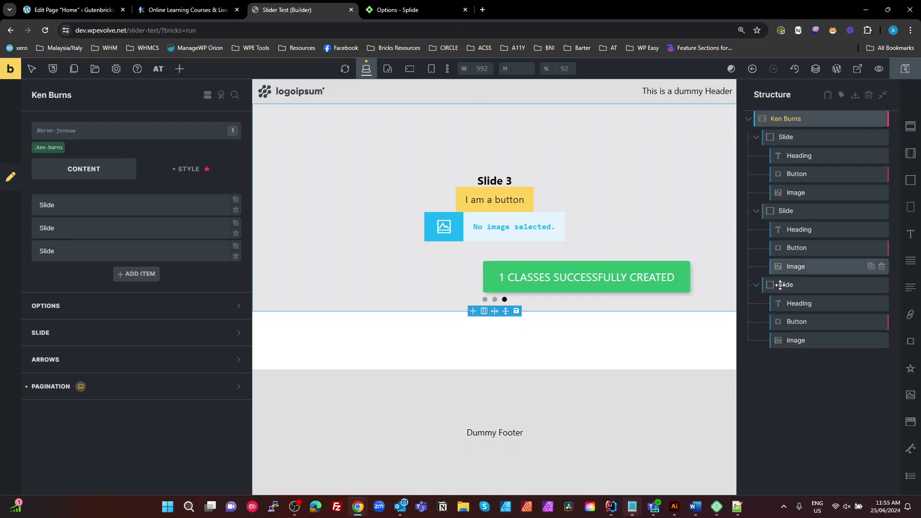
{"action": "left_click", "coordinate": [786, 136]}
{"action": "left_click", "coordinate": [792, 129]}
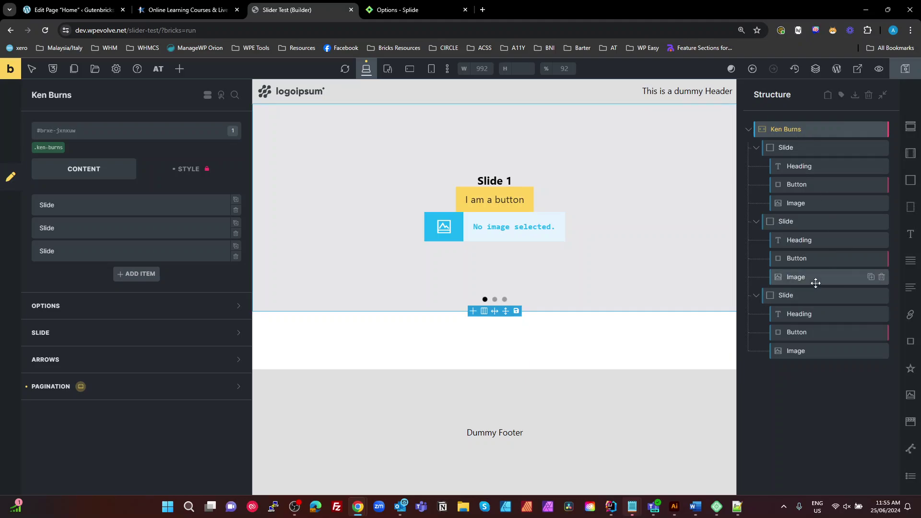
- On the .ken-burns__slide class, set Position to relative and Isolation to isolate
{"action": "left_click", "coordinate": [796, 148]}
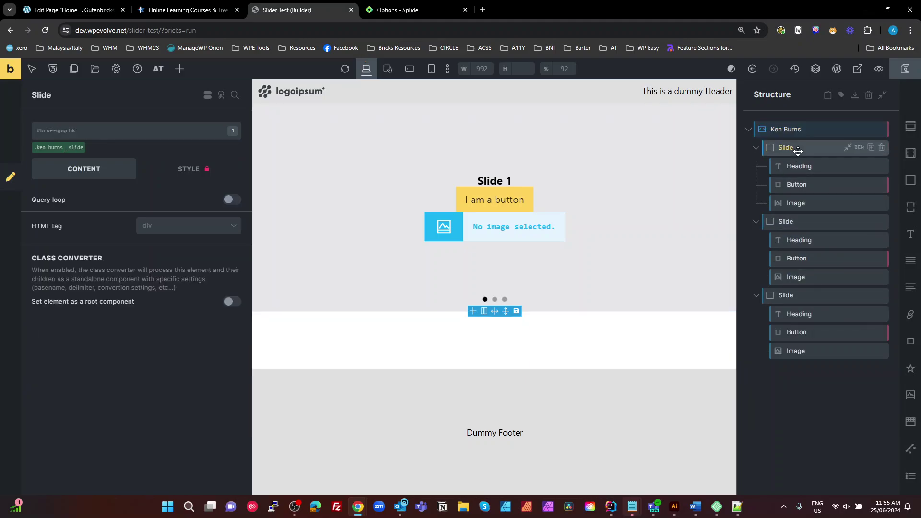
{"action": "left_click", "coordinate": [59, 148]}
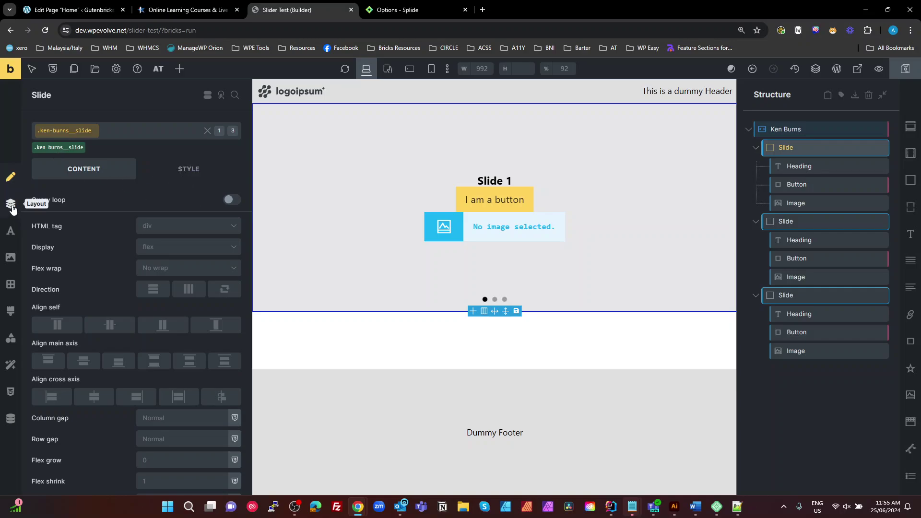
{"action": "left_click", "coordinate": [11, 203]}
{"action": "scroll", "coordinate": [164, 407], "scroll_direction": "down", "scroll_amount": 5}
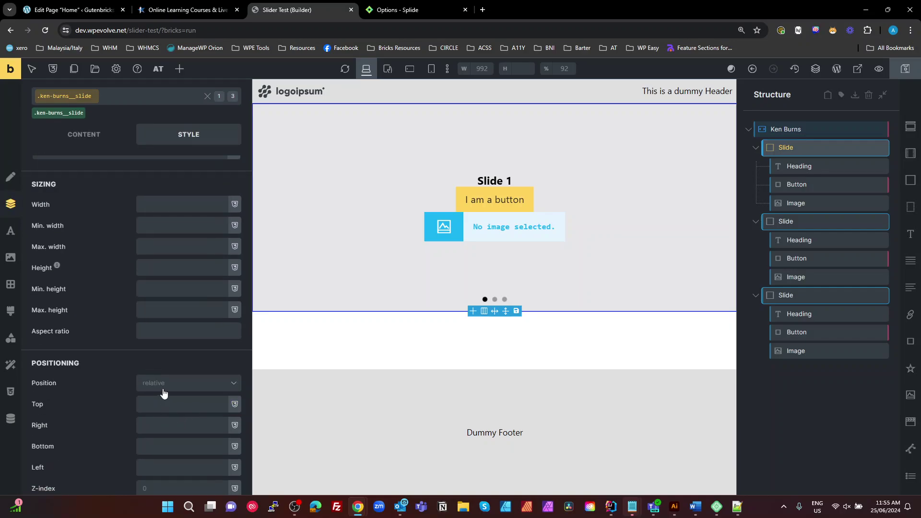
{"action": "left_click", "coordinate": [164, 394]}
{"action": "left_click", "coordinate": [161, 416]}
{"action": "scroll", "coordinate": [161, 417], "scroll_direction": "down", "scroll_amount": 7}
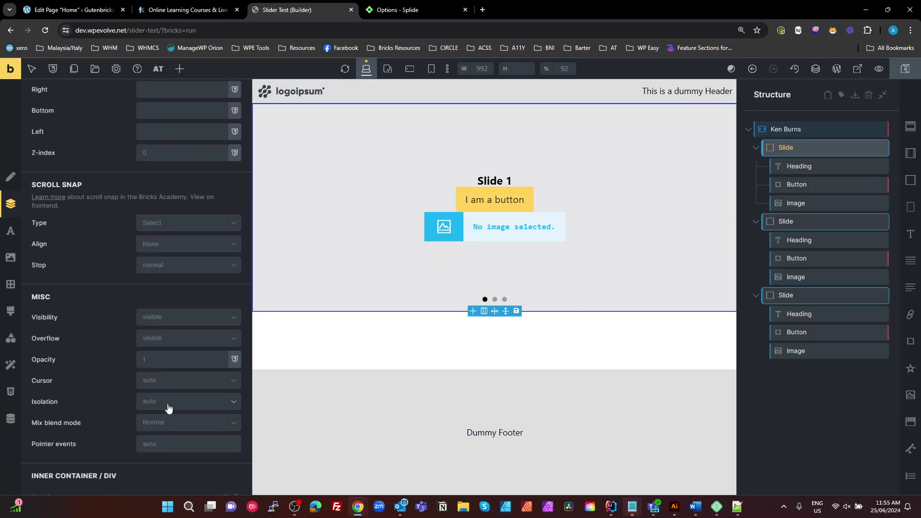
{"action": "left_click", "coordinate": [168, 408]}
{"action": "left_click", "coordinate": [164, 435]}
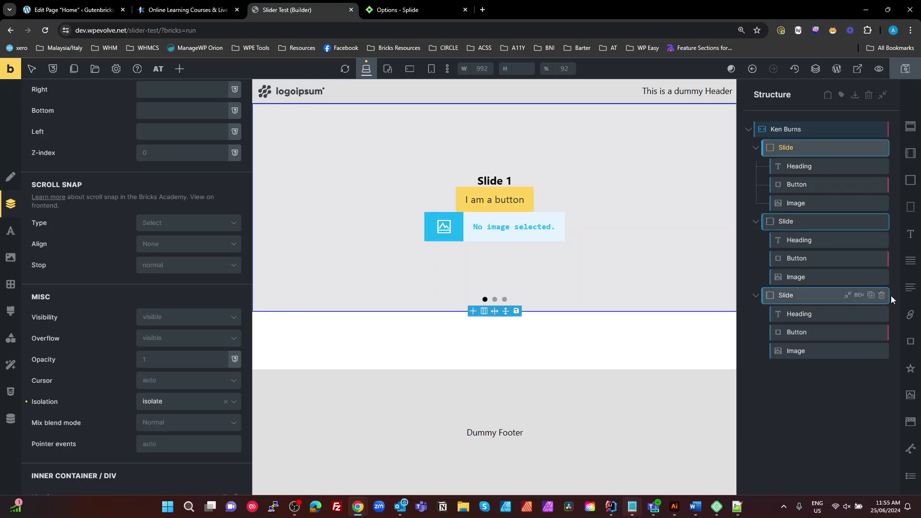
- Insert the upward-looking building photo into the first slide's image
{"action": "left_click", "coordinate": [803, 203]}
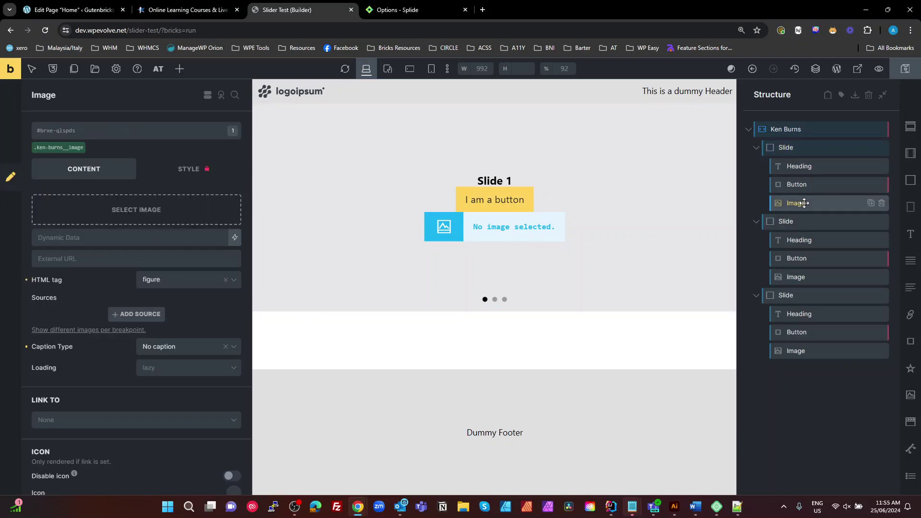
{"action": "left_click", "coordinate": [192, 212]}
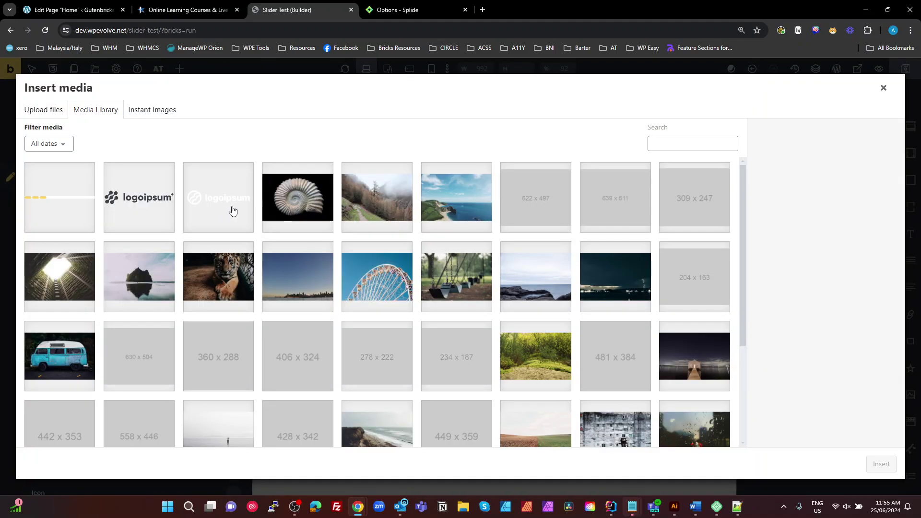
{"action": "left_click", "coordinate": [56, 280]}
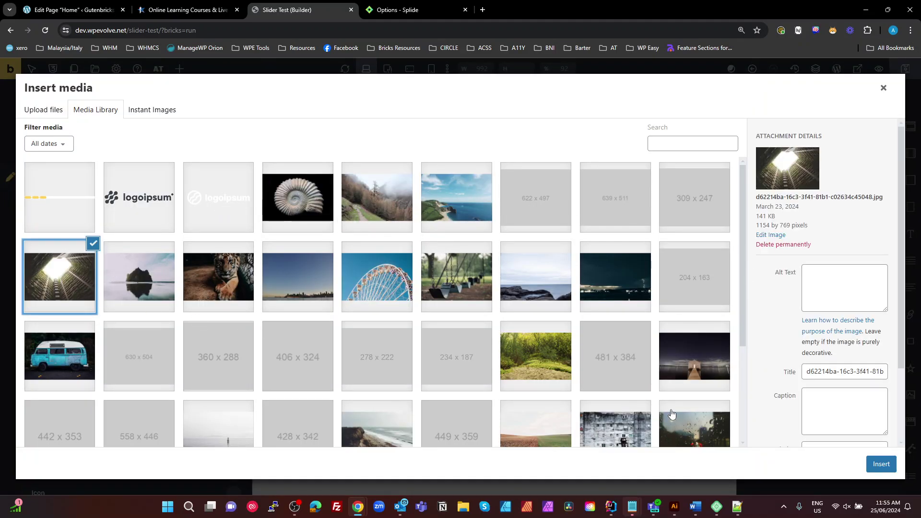
{"action": "left_click", "coordinate": [879, 468]}
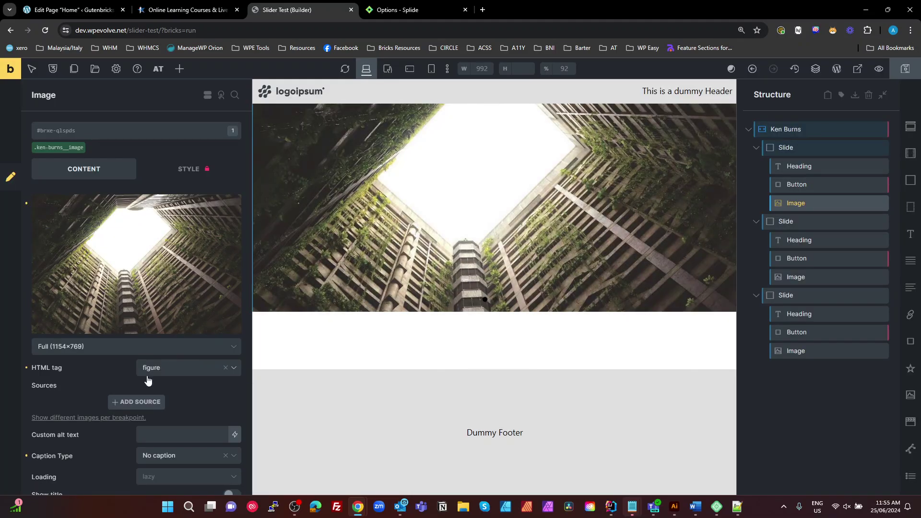
- Set Object fit to Cover on the .ken-burns__image class
{"action": "scroll", "coordinate": [194, 410], "scroll_direction": "down", "scroll_amount": 5}
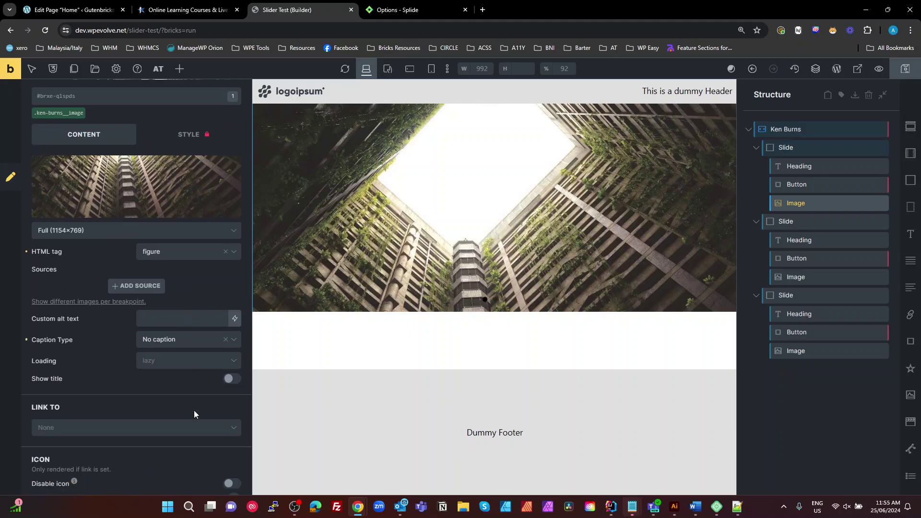
{"action": "left_click", "coordinate": [60, 115]}
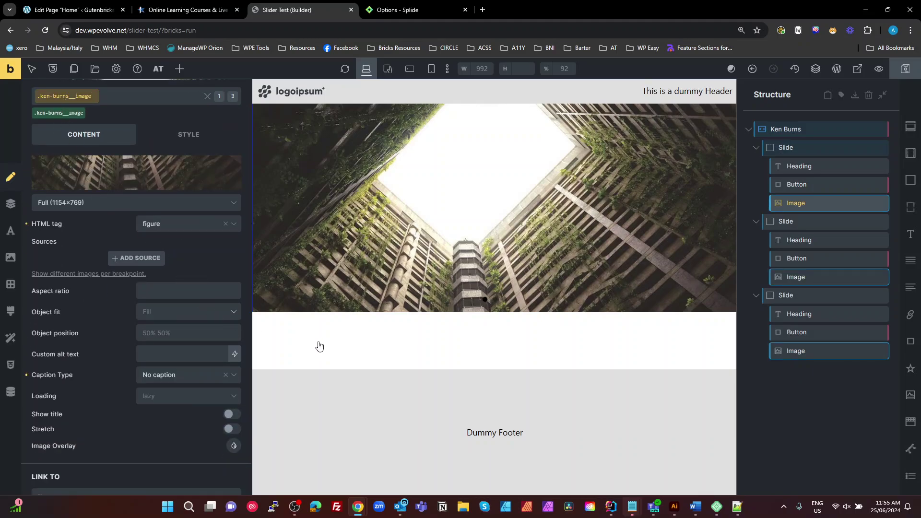
{"action": "left_click", "coordinate": [150, 311]}
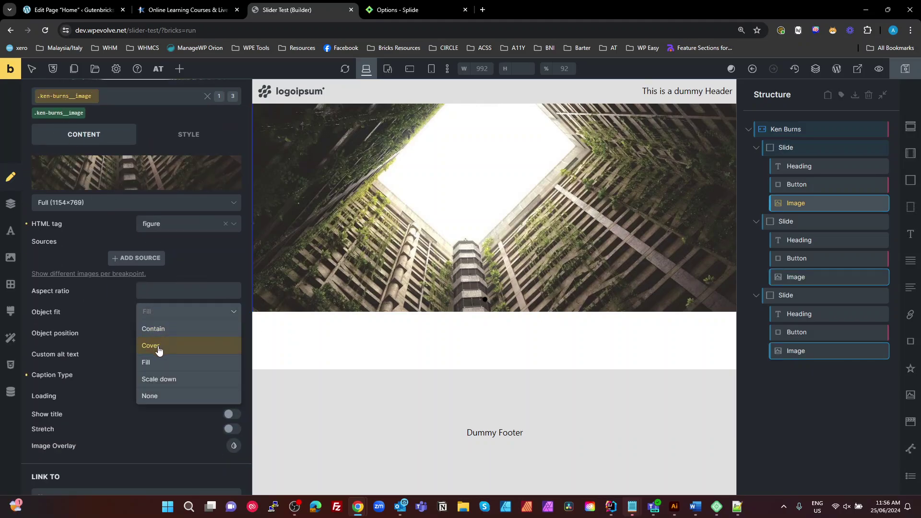
{"action": "left_click", "coordinate": [158, 349]}
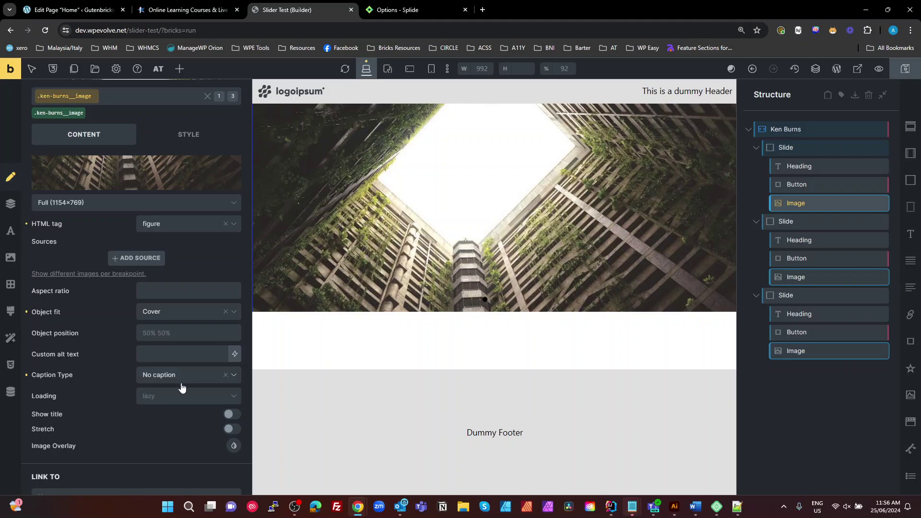
{"action": "scroll", "coordinate": [180, 384], "scroll_direction": "down", "scroll_amount": 5}
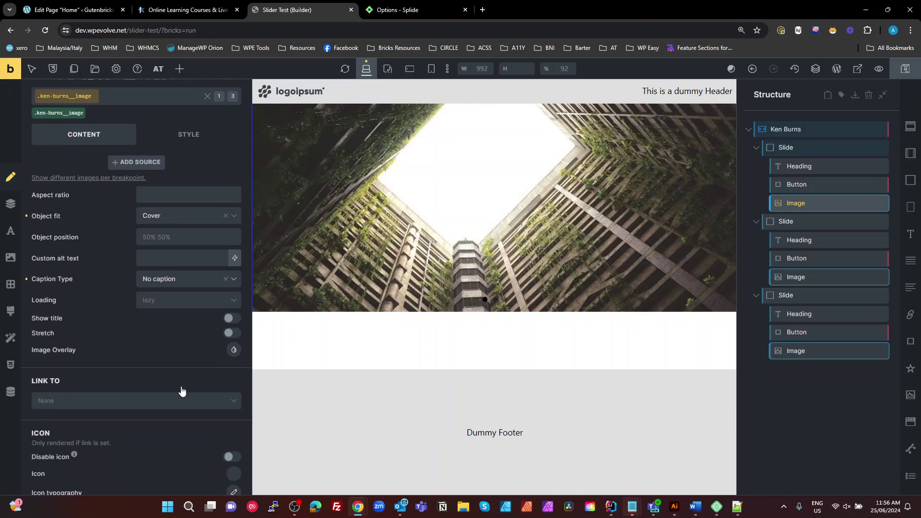
{"action": "scroll", "coordinate": [180, 386], "scroll_direction": "up", "scroll_amount": 5}
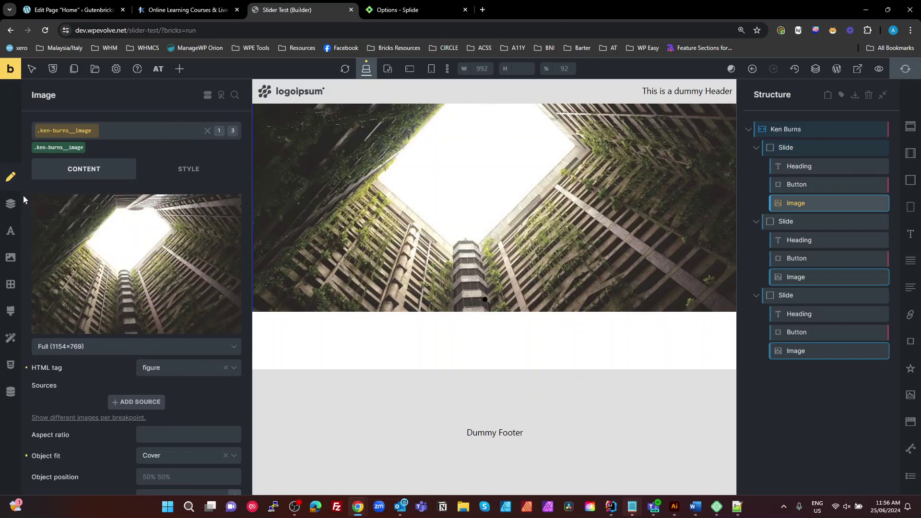
- Make the image class position absolute with z-index -1 and offsets of 0
{"action": "left_click", "coordinate": [9, 206]}
{"action": "scroll", "coordinate": [194, 334], "scroll_direction": "down", "scroll_amount": 5}
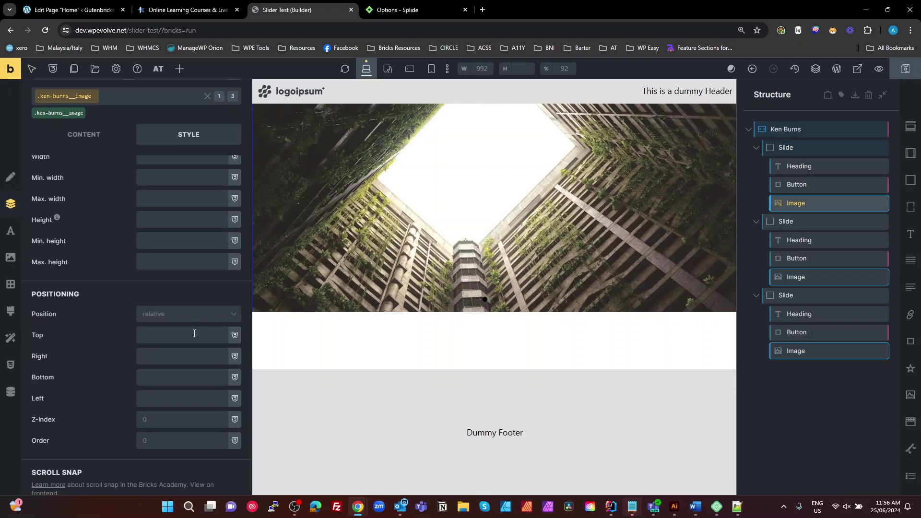
{"action": "left_click", "coordinate": [183, 323]}
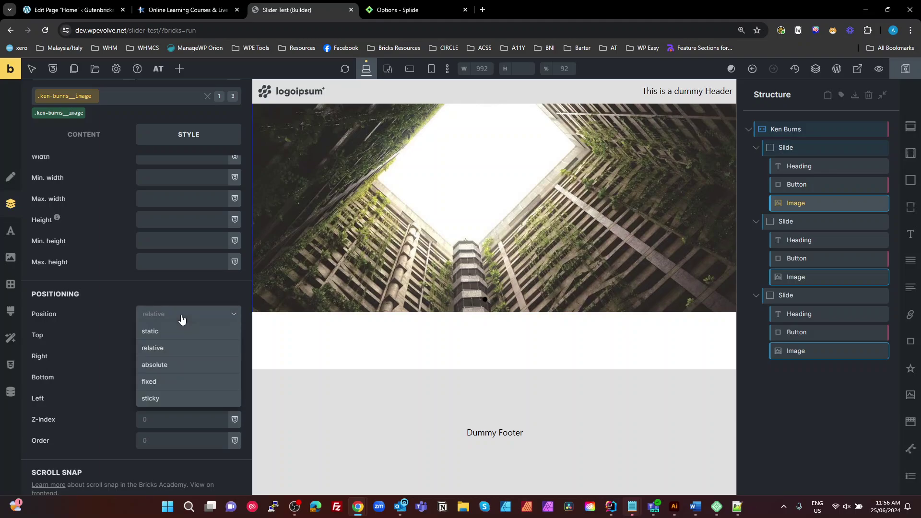
{"action": "left_click", "coordinate": [173, 369]}
{"action": "scroll", "coordinate": [182, 367], "scroll_direction": "down", "scroll_amount": 2}
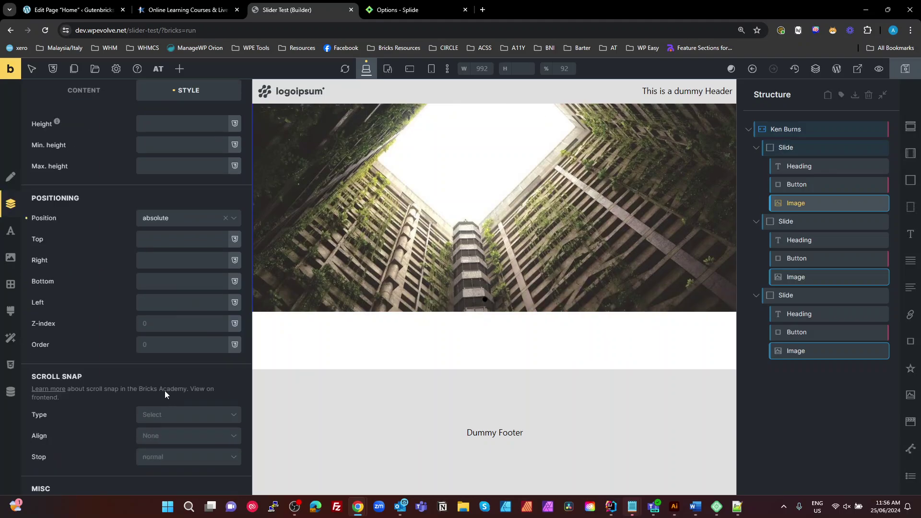
{"action": "left_click", "coordinate": [163, 327]}
{"action": "type", "text": "-"}
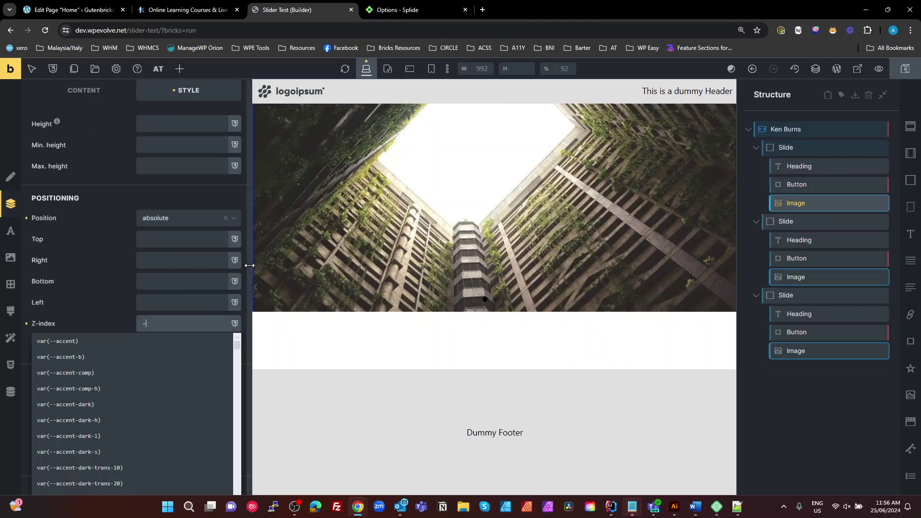
{"action": "type", "text": "1"}
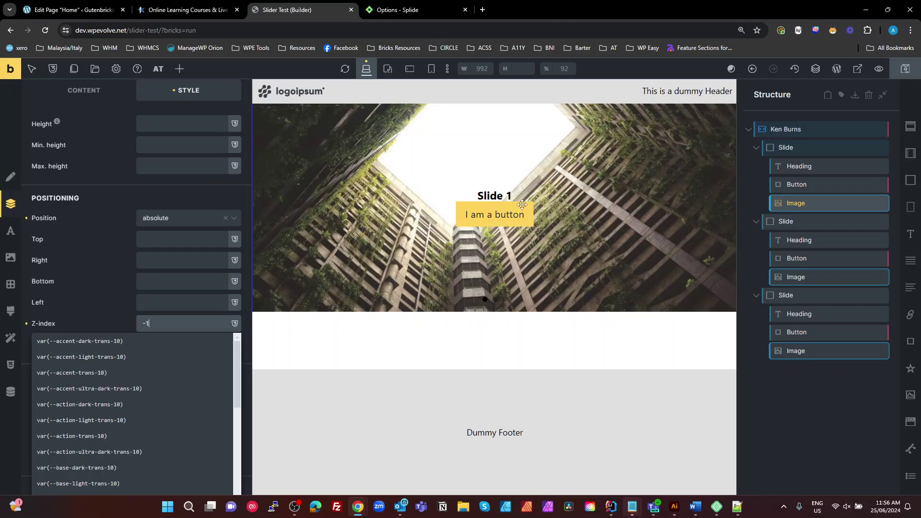
{"action": "left_click", "coordinate": [159, 303]}
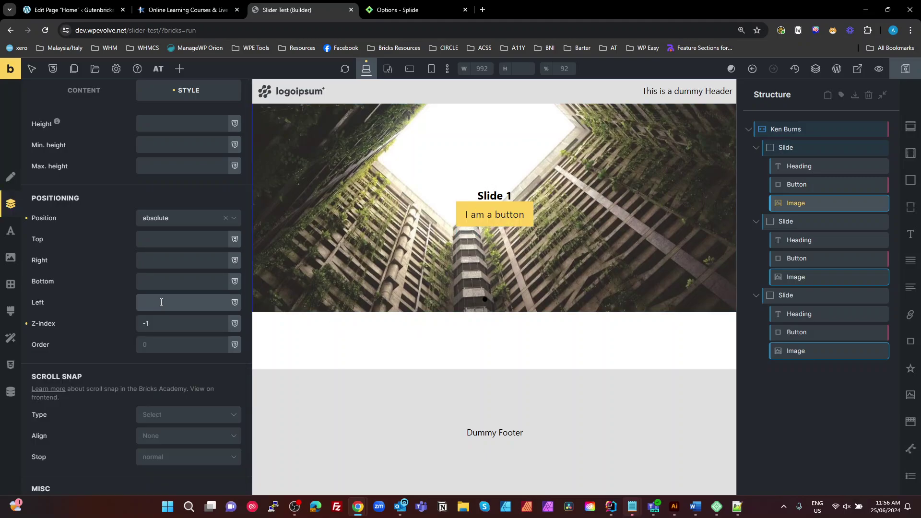
{"action": "type", "text": "0"}
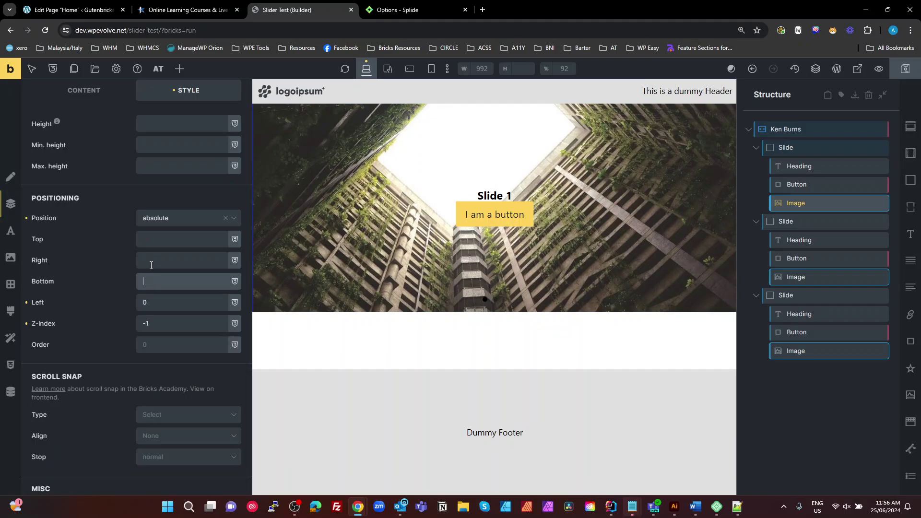
{"action": "left_click", "coordinate": [145, 255]}
{"action": "type", "text": "0"}
{"action": "left_click", "coordinate": [145, 239]}
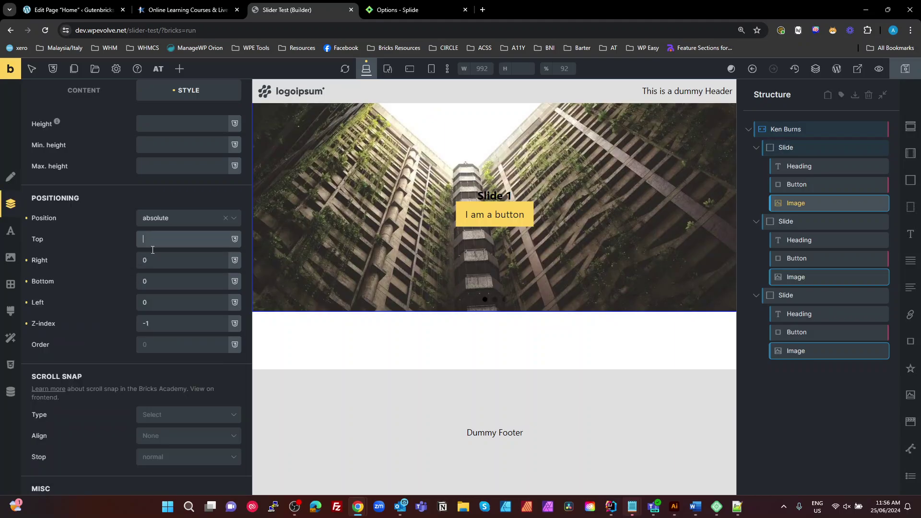
{"action": "type", "text": "0"}
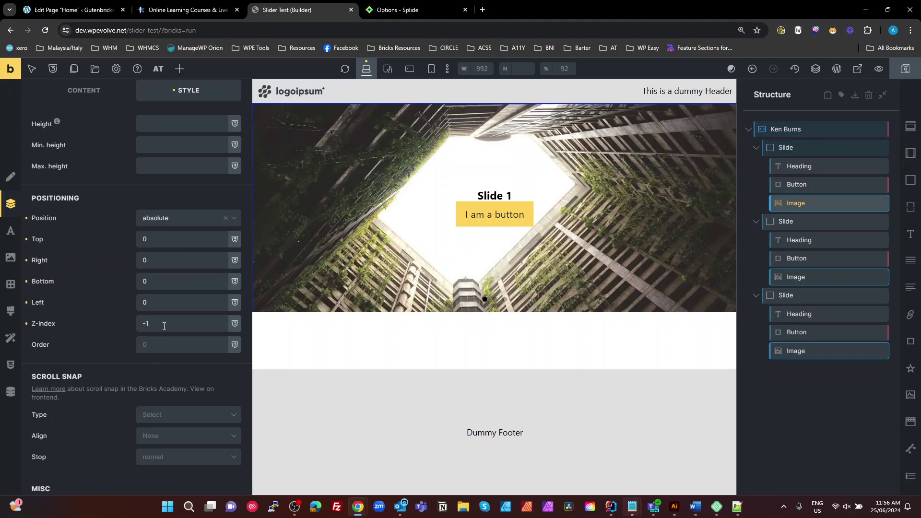
- Set the image class width and height to 100%
{"action": "scroll", "coordinate": [171, 183], "scroll_direction": "up", "scroll_amount": 3}
{"action": "left_click", "coordinate": [163, 205]}
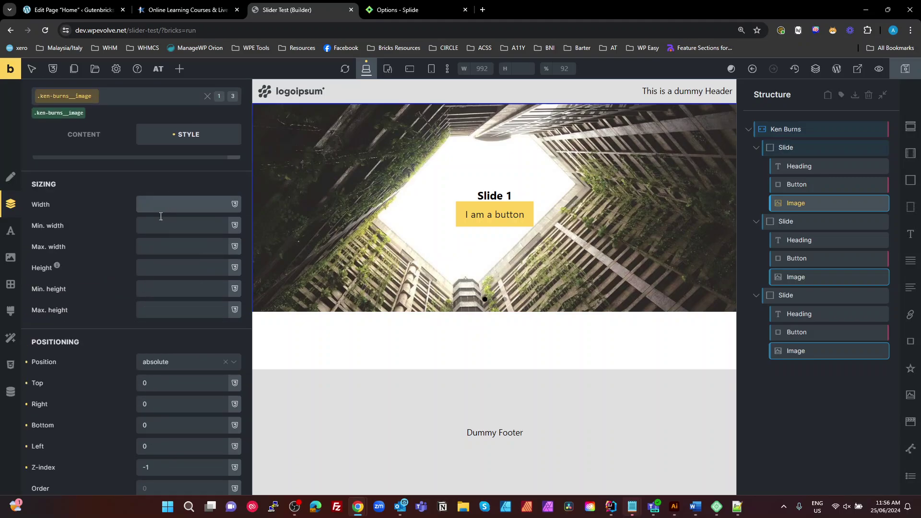
{"action": "type", "text": "100%"}
{"action": "left_click", "coordinate": [153, 265]}
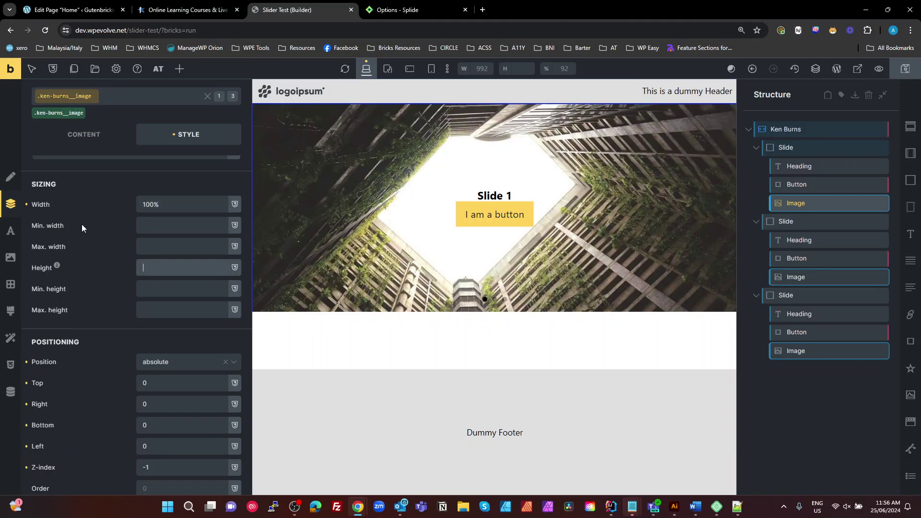
{"action": "type", "text": "100"}
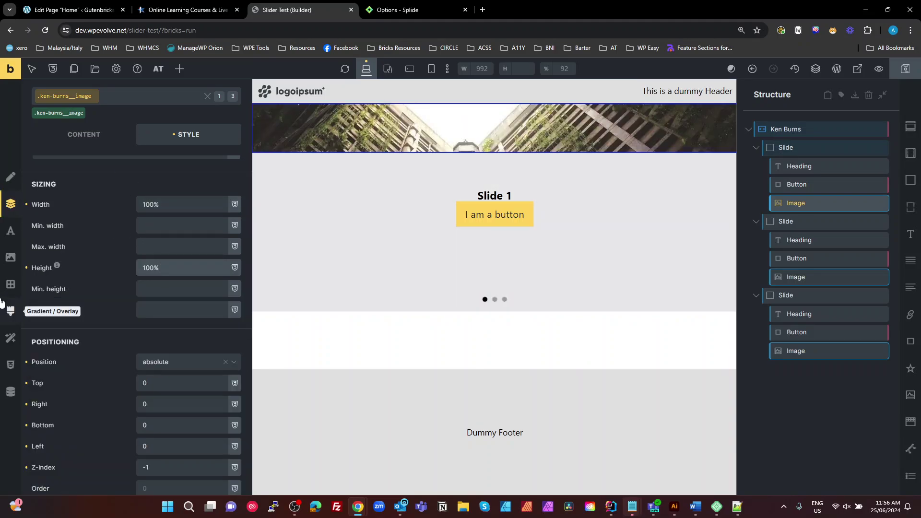
{"action": "type", "text": "%"}
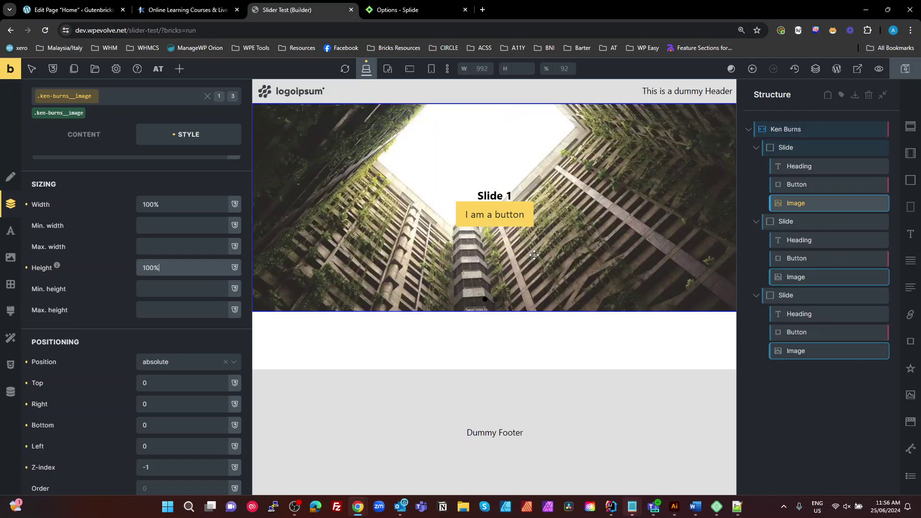
- Set the Ken Burns slider to Fade type, 500px height and 7000 ms speed
{"action": "left_click", "coordinate": [792, 127]}
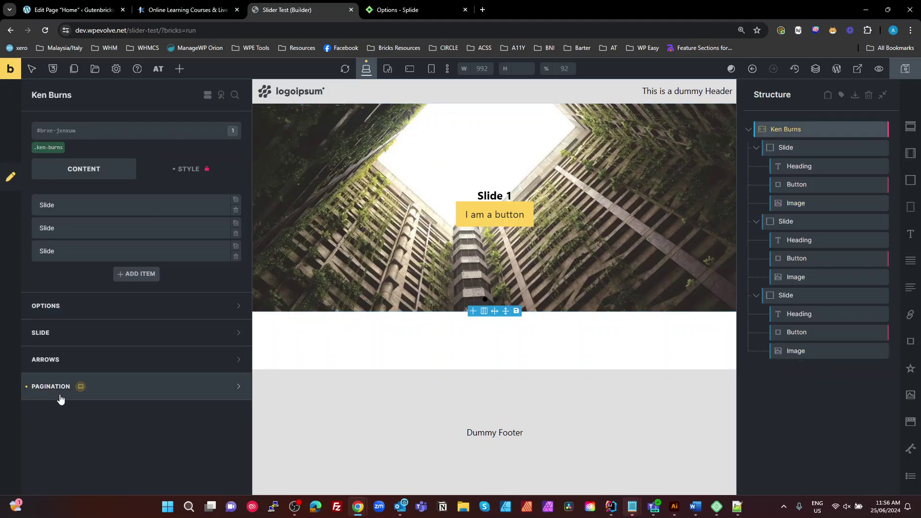
{"action": "left_click", "coordinate": [78, 312]}
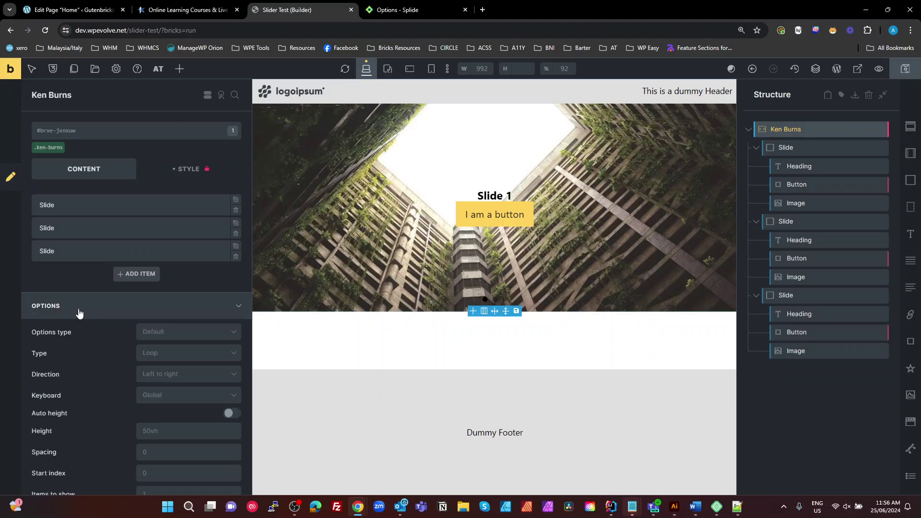
{"action": "left_click", "coordinate": [172, 358]}
{"action": "left_click", "coordinate": [154, 405]}
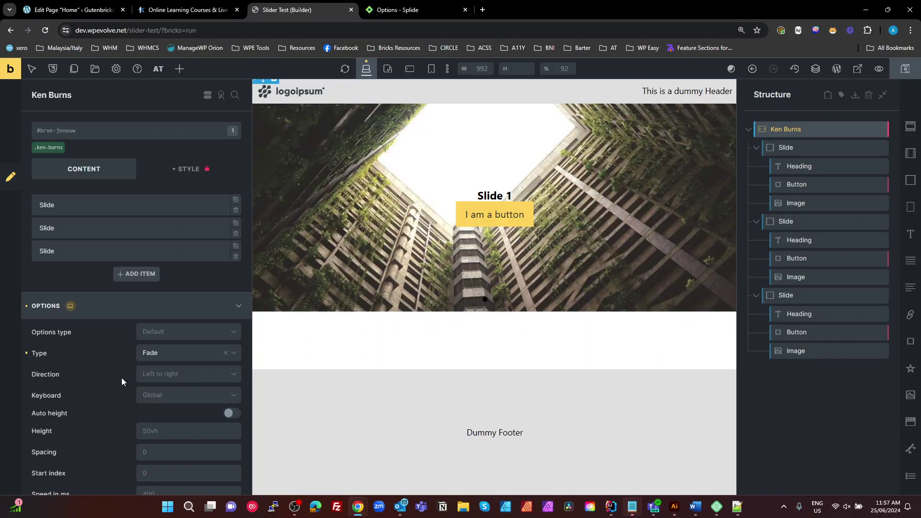
{"action": "scroll", "coordinate": [122, 378], "scroll_direction": "down", "scroll_amount": 2}
{"action": "left_click", "coordinate": [172, 340]}
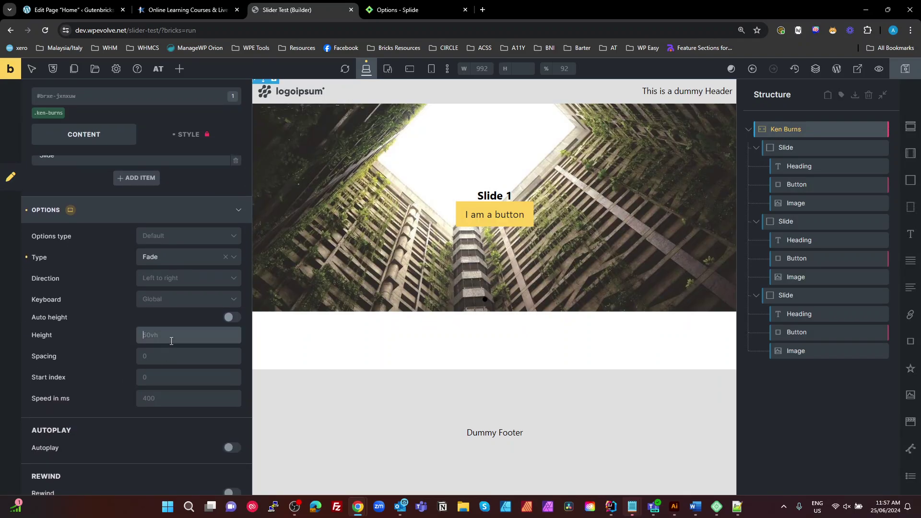
{"action": "type", "text": "500px"}
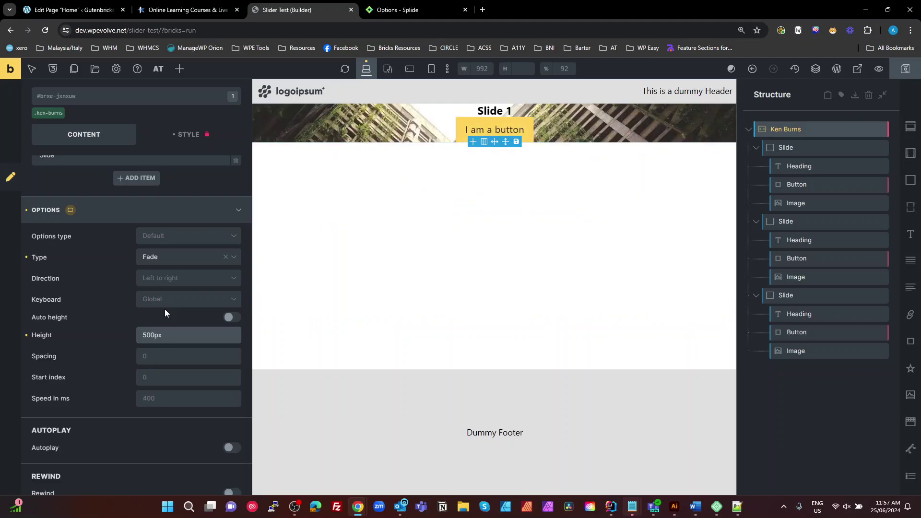
{"action": "left_click", "coordinate": [150, 401]}
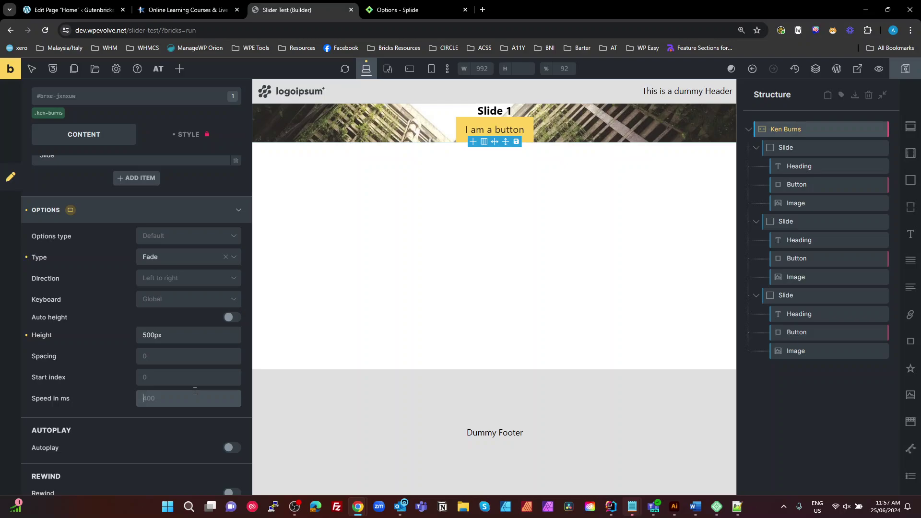
{"action": "type", "text": "7000"}
- Turn on autoplay with a 7000 ms interval
{"action": "left_click", "coordinate": [230, 447]}
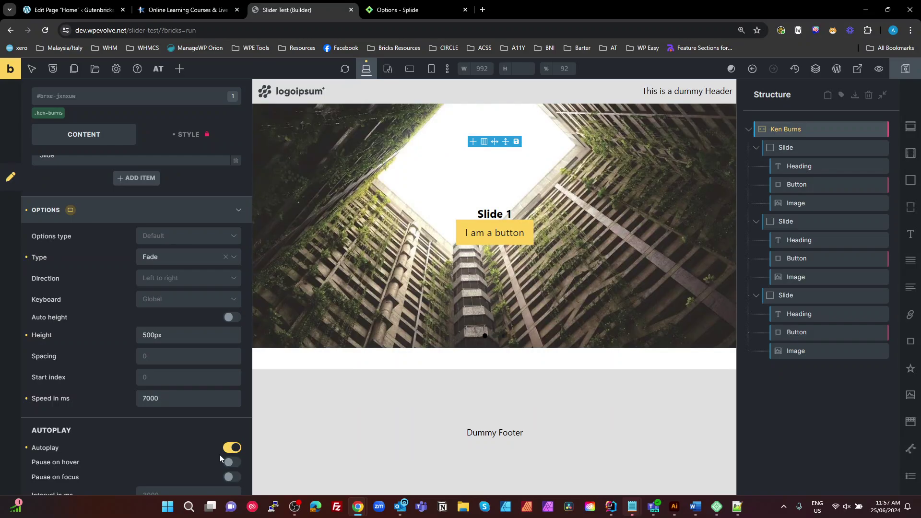
{"action": "scroll", "coordinate": [206, 452], "scroll_direction": "down", "scroll_amount": 2}
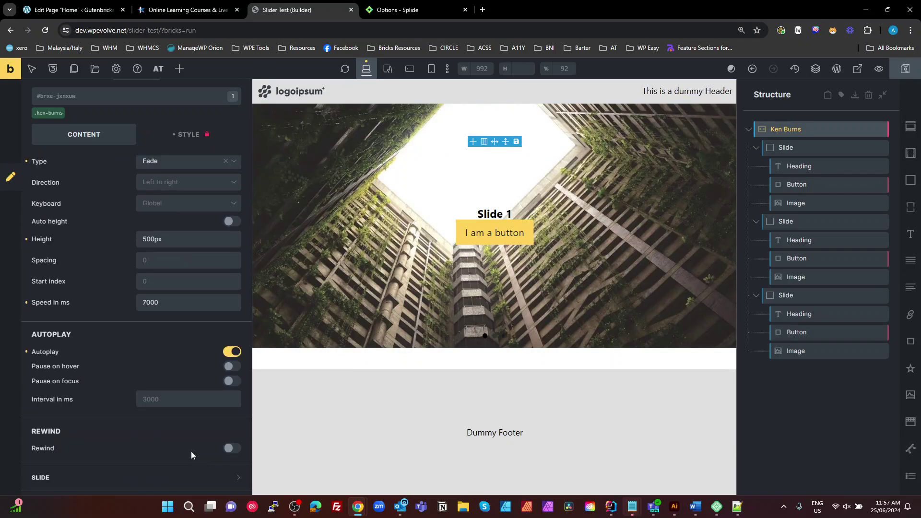
{"action": "left_click", "coordinate": [153, 399]}
{"action": "type", "text": "7"}
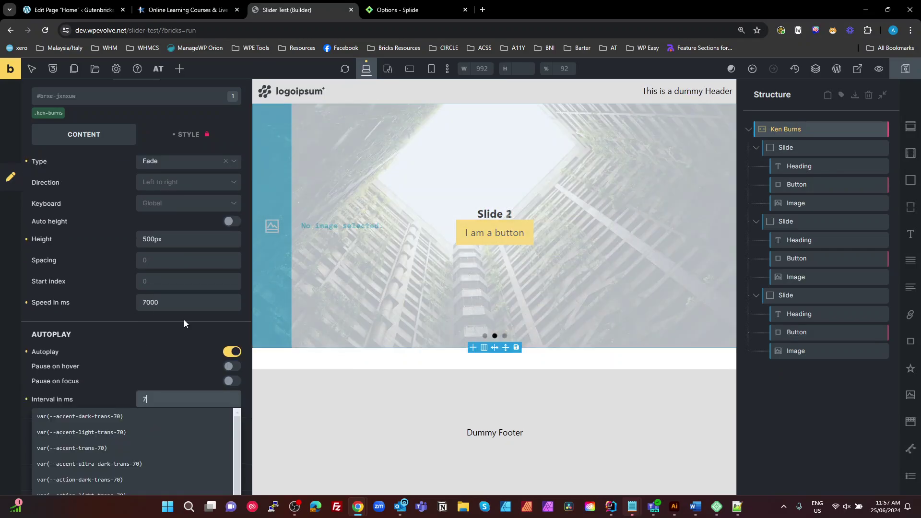
{"action": "type", "text": "000"}
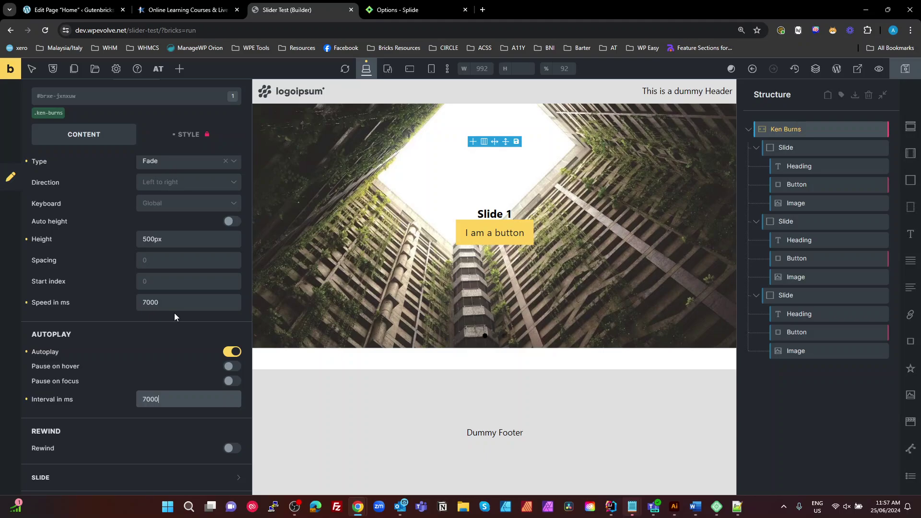
- Keep the slider type as Fade and switch on Rewind
{"action": "scroll", "coordinate": [153, 278], "scroll_direction": "up", "scroll_amount": 1}
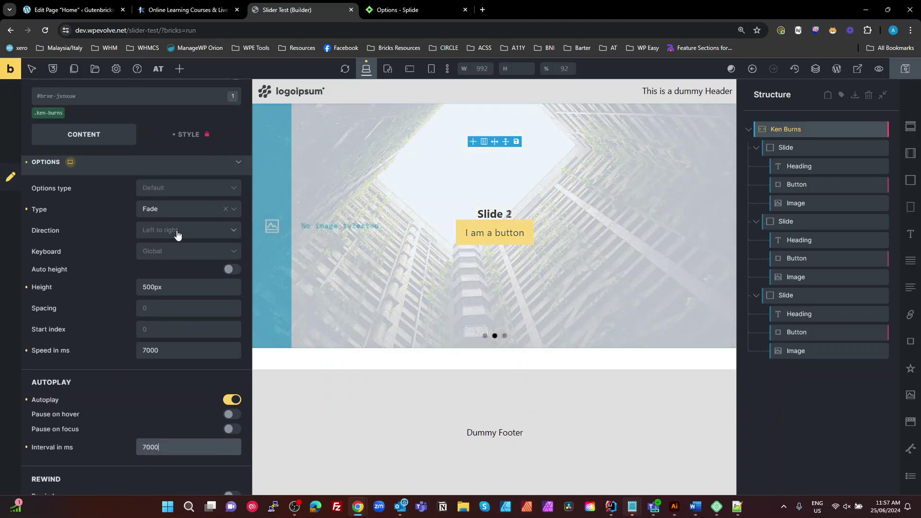
{"action": "left_click", "coordinate": [167, 211]}
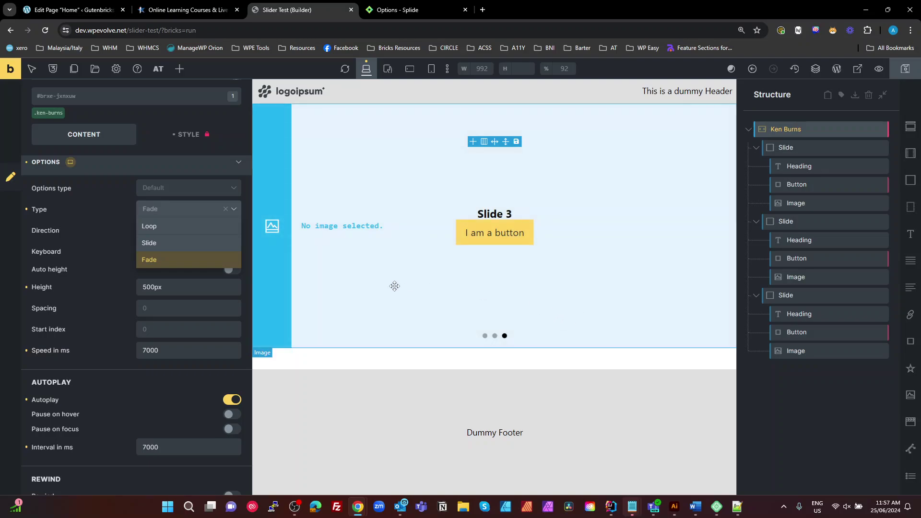
{"action": "left_click", "coordinate": [153, 262]}
{"action": "scroll", "coordinate": [166, 395], "scroll_direction": "down", "scroll_amount": 3}
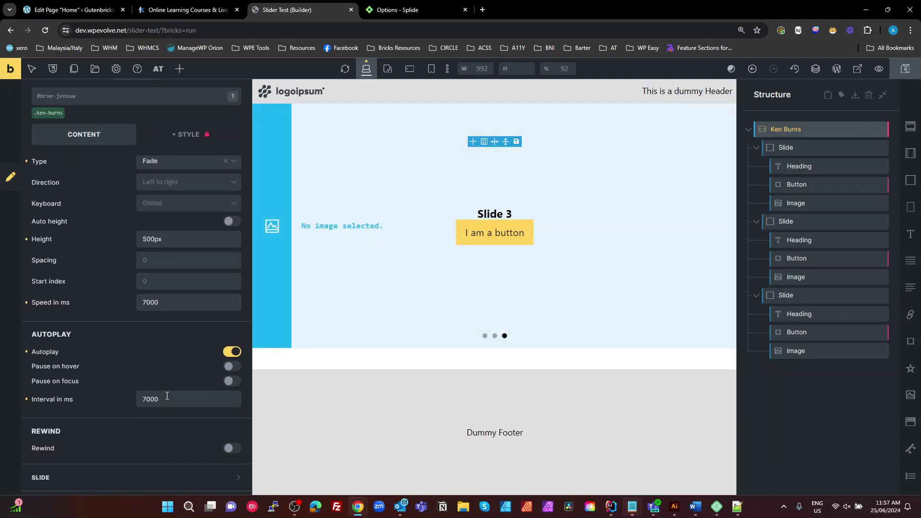
{"action": "left_click", "coordinate": [232, 377]}
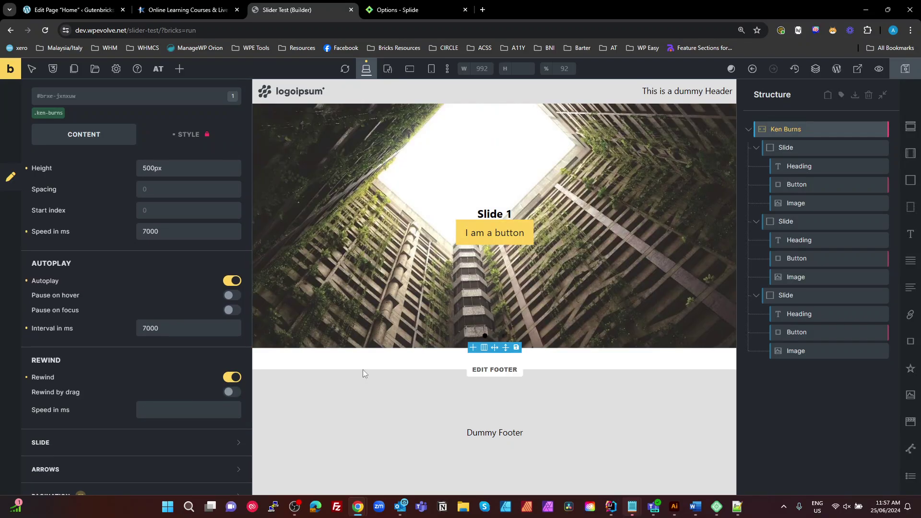
{"action": "scroll", "coordinate": [198, 440], "scroll_direction": "down", "scroll_amount": 1}
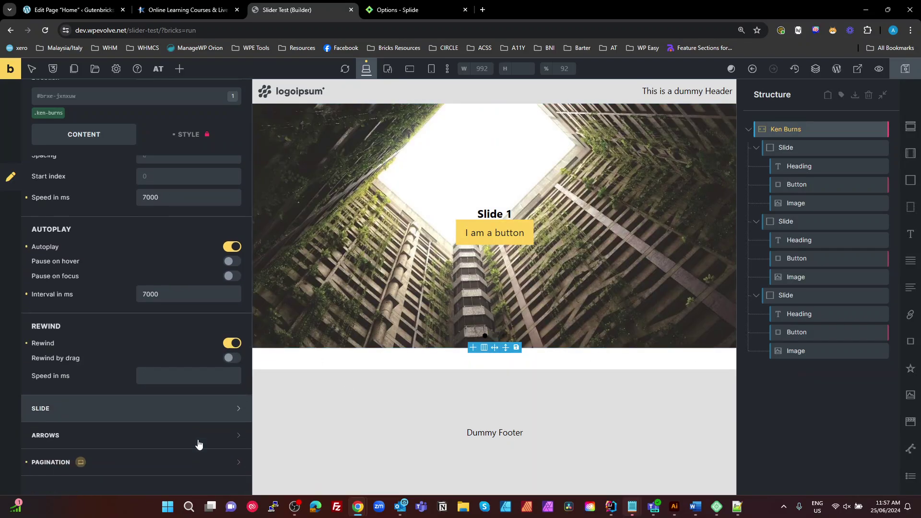
{"action": "scroll", "coordinate": [199, 443], "scroll_direction": "up", "scroll_amount": 5}
{"action": "scroll", "coordinate": [199, 445], "scroll_direction": "up", "scroll_amount": 2}
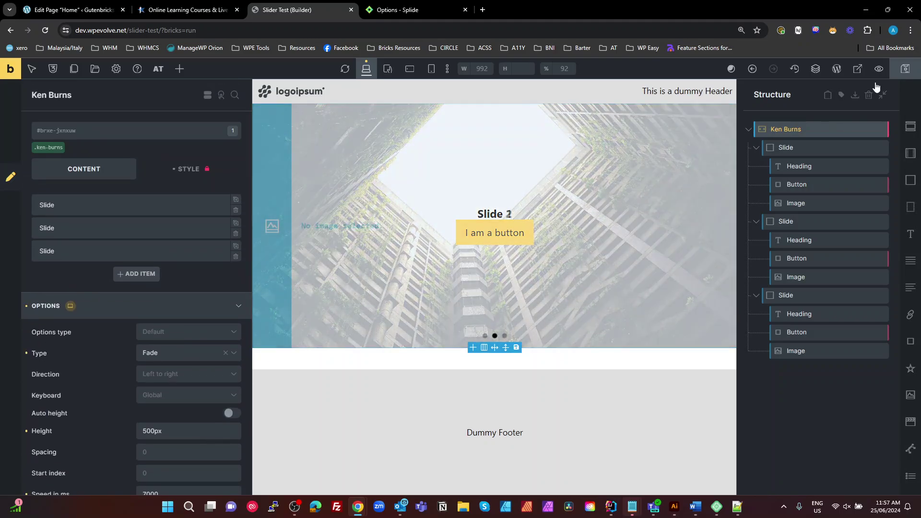
- Save the page and put the island reflection photo in the second slide's image
{"action": "left_click", "coordinate": [910, 72]}
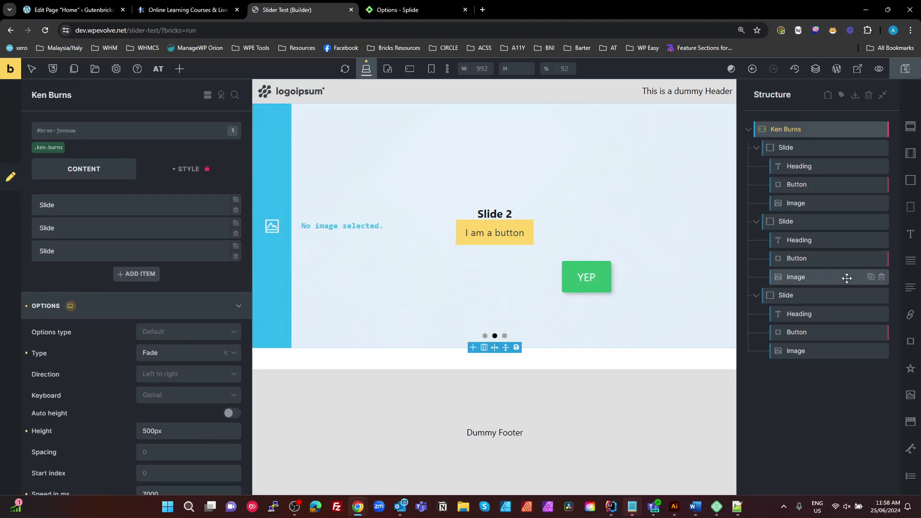
{"action": "left_click", "coordinate": [796, 277]}
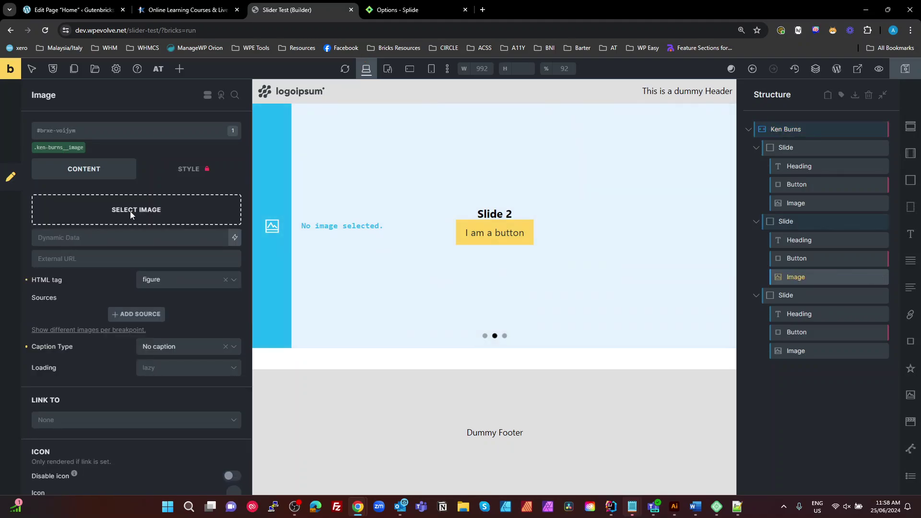
{"action": "left_click", "coordinate": [130, 215]}
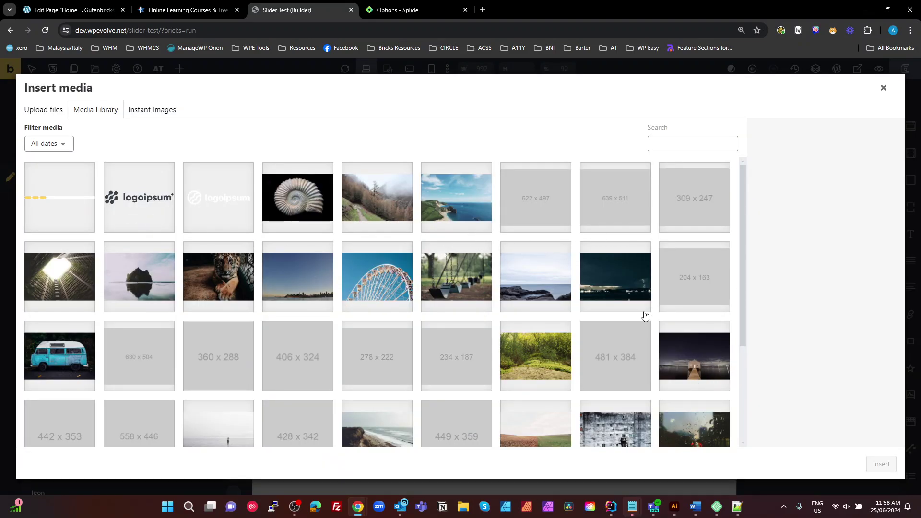
{"action": "left_click", "coordinate": [141, 259]}
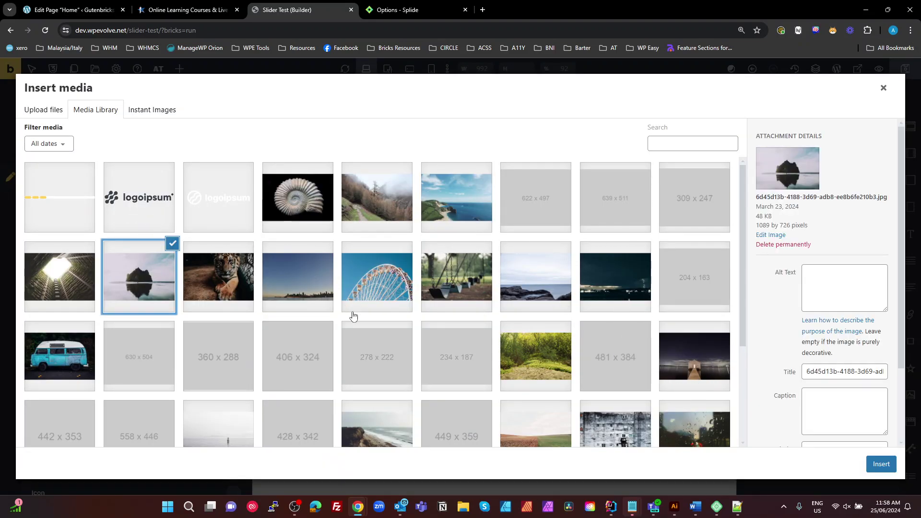
{"action": "left_click", "coordinate": [880, 466]}
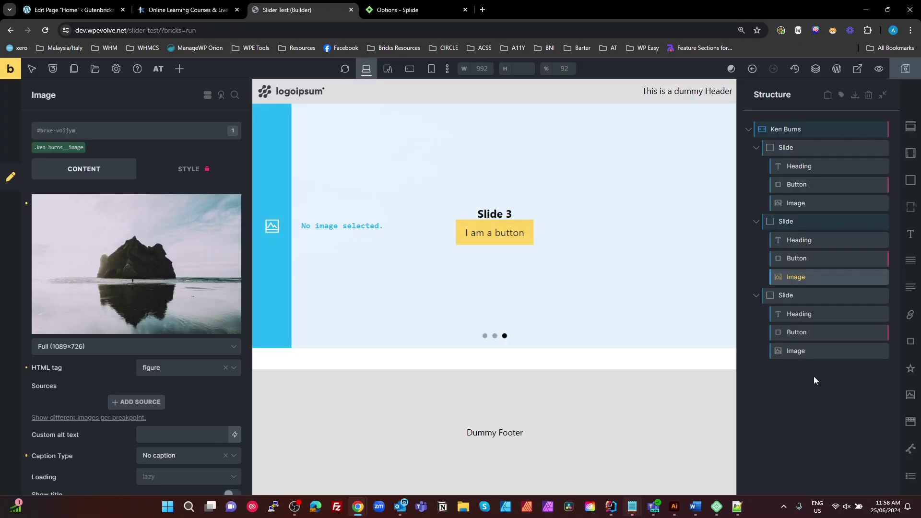
- Put the tiger photo in the third slide's image and save the page
{"action": "left_click", "coordinate": [795, 350]}
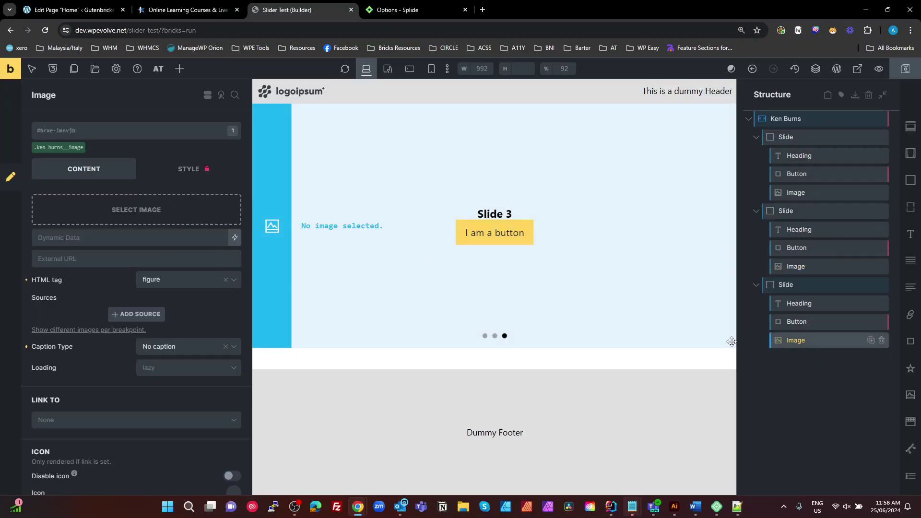
{"action": "left_click", "coordinate": [113, 200]}
{"action": "left_click", "coordinate": [217, 279]}
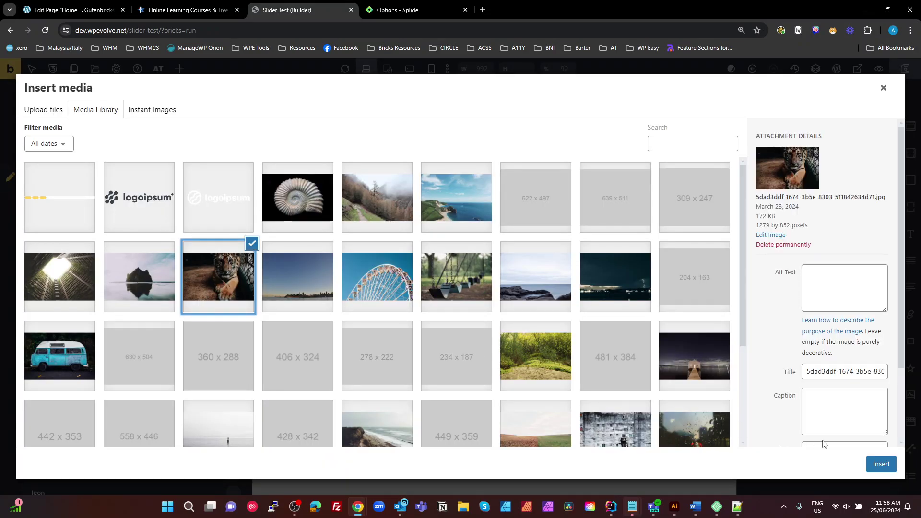
{"action": "left_click", "coordinate": [880, 464]}
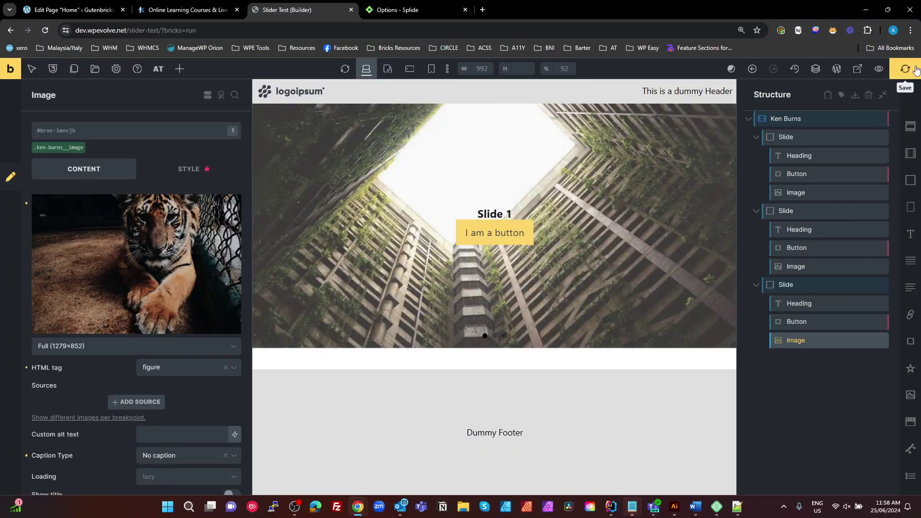
{"action": "left_click", "coordinate": [915, 70]}
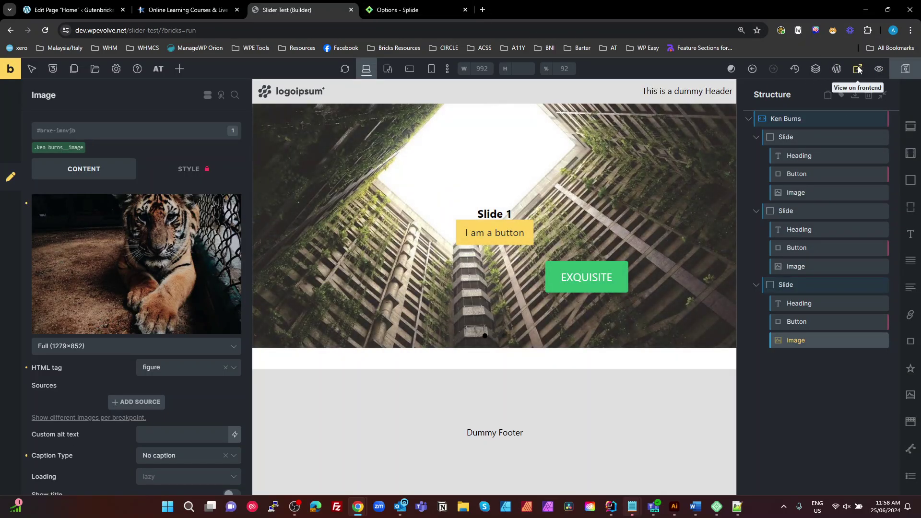
- Preview the fading slider on the frontend, then reselect Ken Burns back in the builder
{"action": "left_click", "coordinate": [856, 69]}
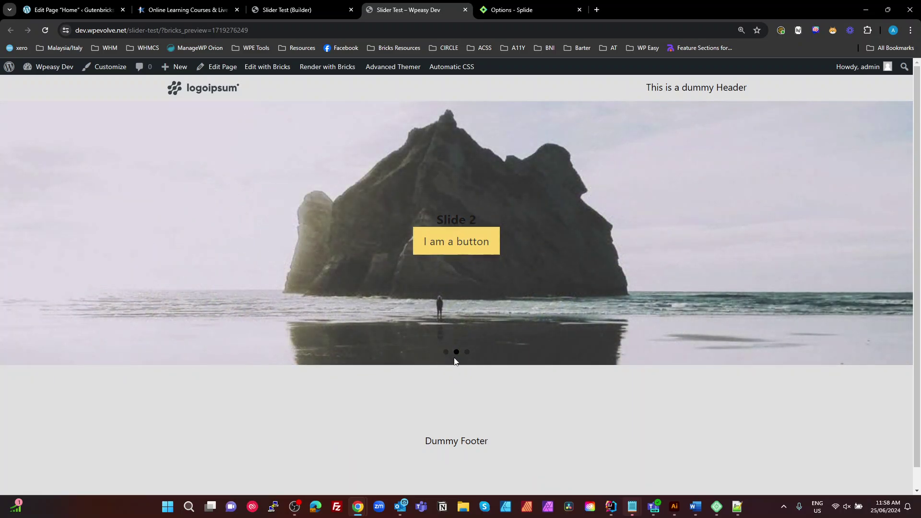
{"action": "left_click", "coordinate": [311, 11]}
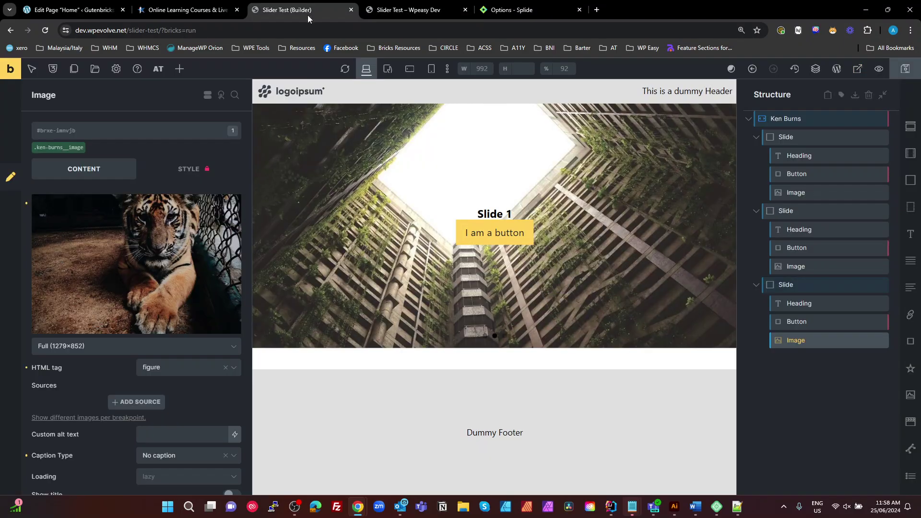
{"action": "left_click", "coordinate": [793, 117]}
{"action": "scroll", "coordinate": [161, 341], "scroll_direction": "down", "scroll_amount": 3}
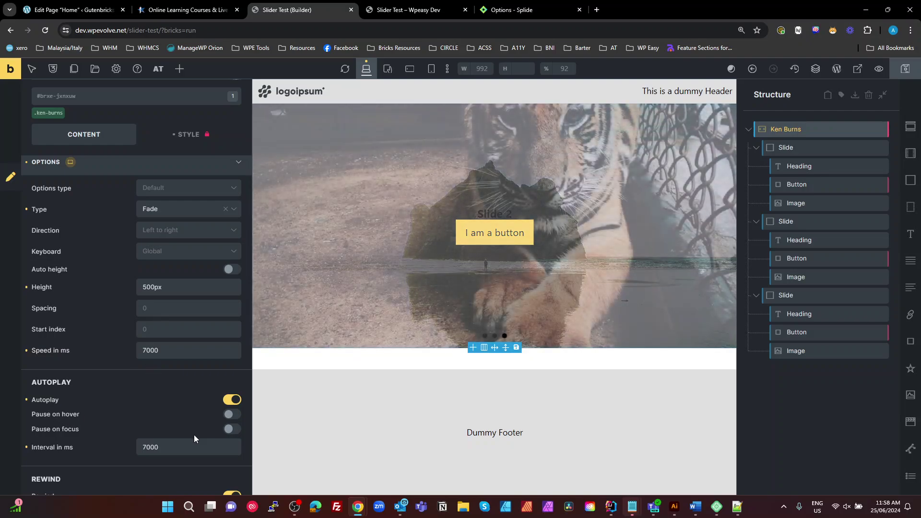
{"action": "scroll", "coordinate": [163, 418], "scroll_direction": "up", "scroll_amount": 3}
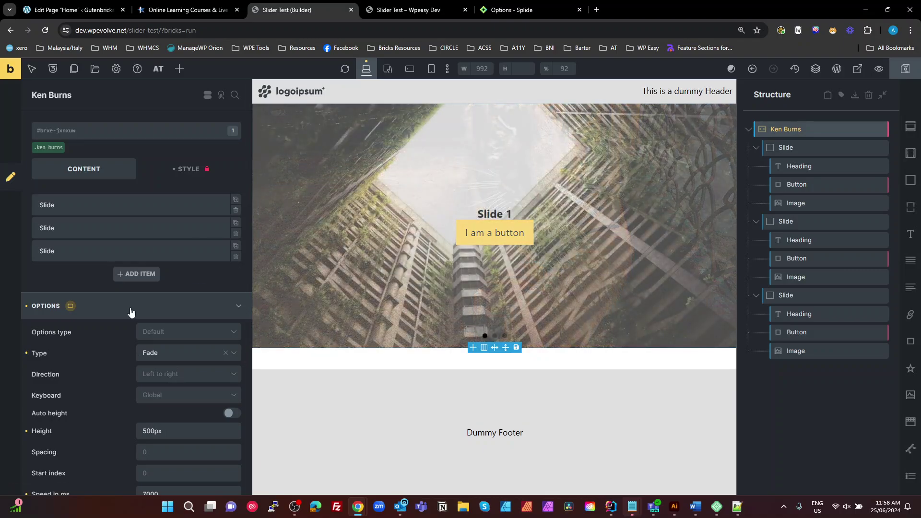
{"action": "scroll", "coordinate": [151, 422], "scroll_direction": "down", "scroll_amount": 6}
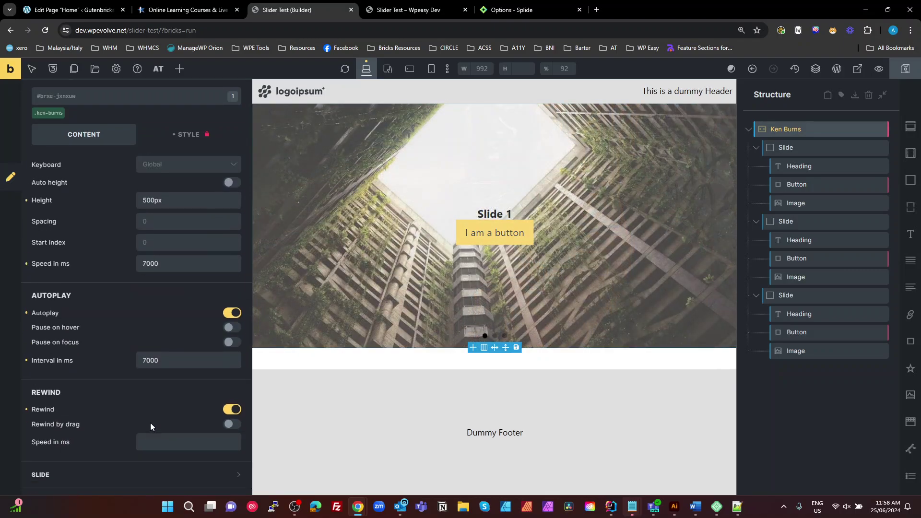
{"action": "scroll", "coordinate": [145, 419], "scroll_direction": "up", "scroll_amount": 5}
{"action": "scroll", "coordinate": [145, 419], "scroll_direction": "up", "scroll_amount": 2}
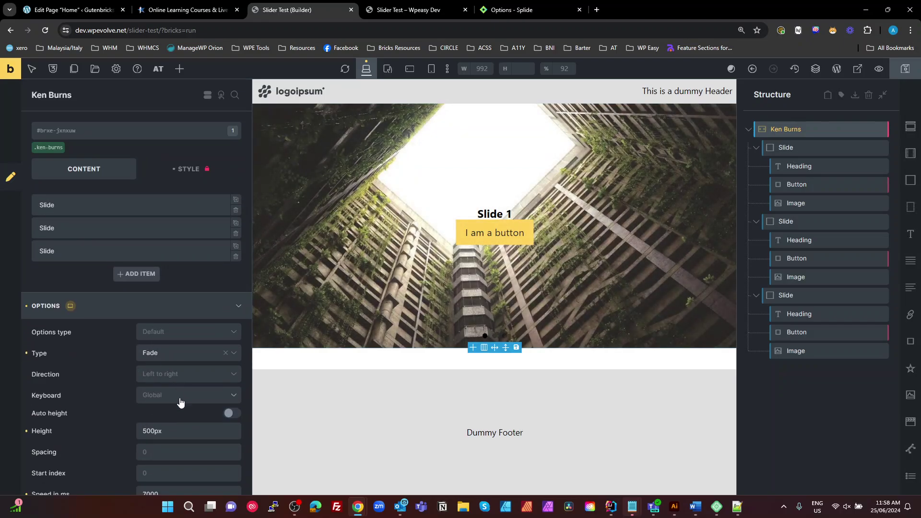
{"action": "left_click", "coordinate": [179, 334]}
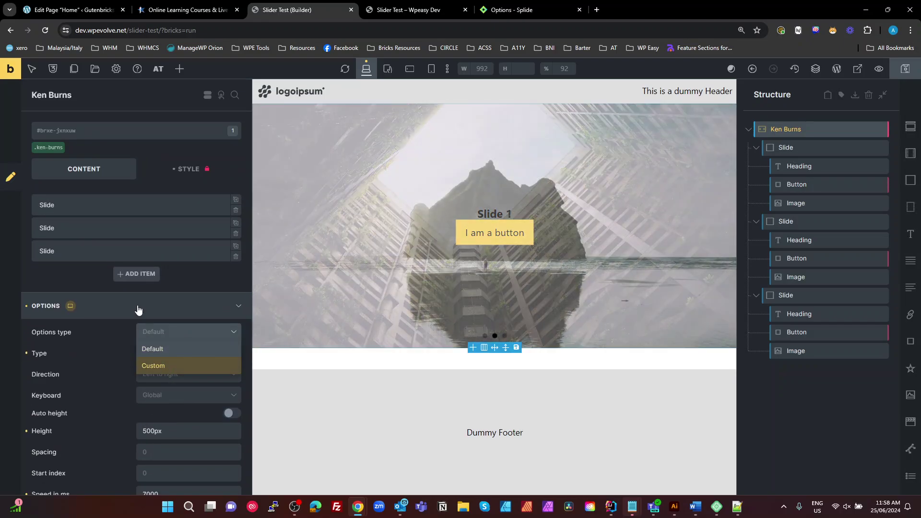
{"action": "left_click", "coordinate": [138, 304]}
{"action": "left_click", "coordinate": [138, 302]}
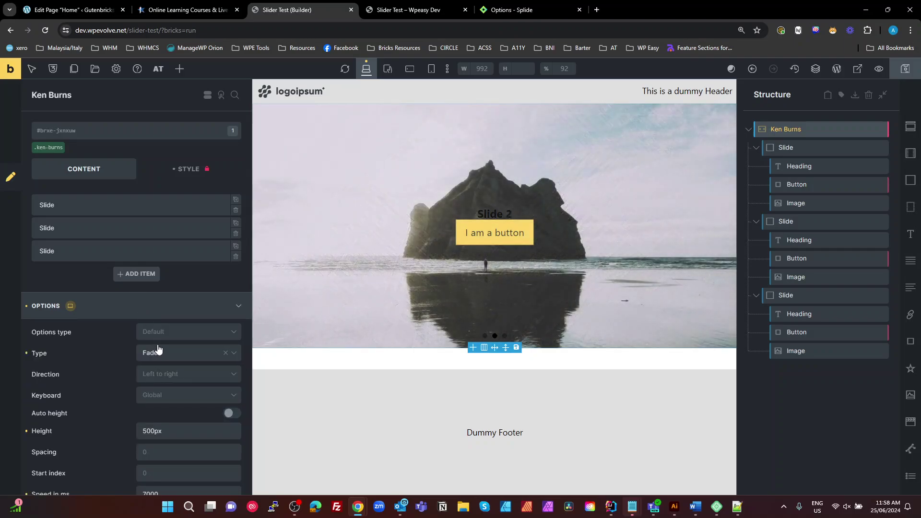
{"action": "scroll", "coordinate": [142, 422], "scroll_direction": "down", "scroll_amount": 6}
{"action": "scroll", "coordinate": [139, 424], "scroll_direction": "up", "scroll_amount": 6}
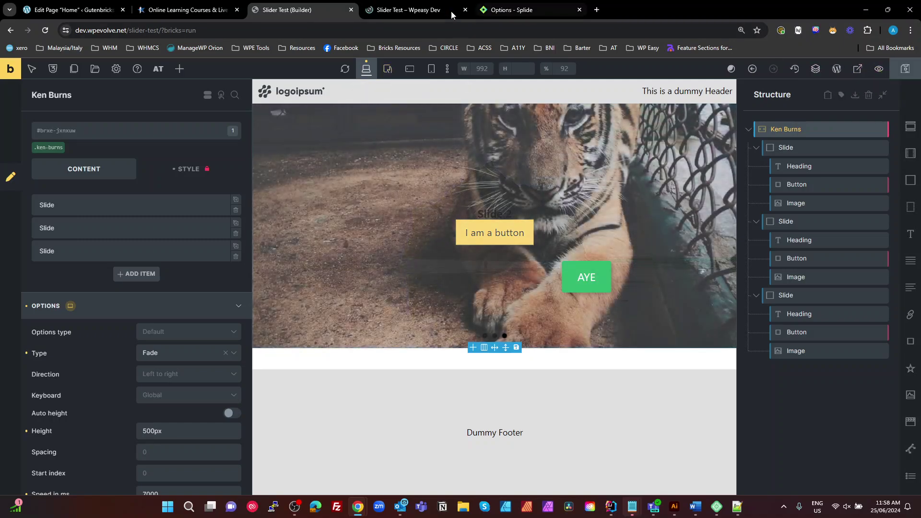
- On the live page, inspect the slider's outer container in DevTools and copy its data-splide attribute value
{"action": "left_click", "coordinate": [408, 9]}
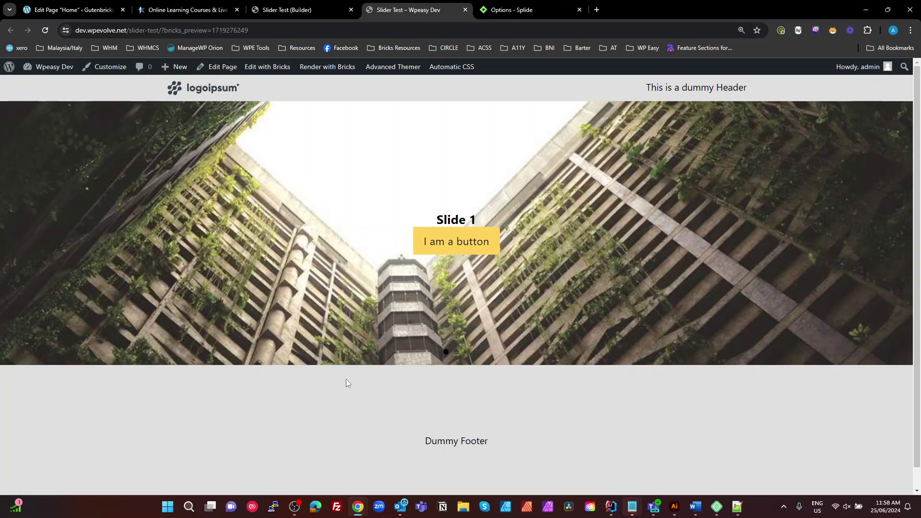
{"action": "key", "text": "F12"}
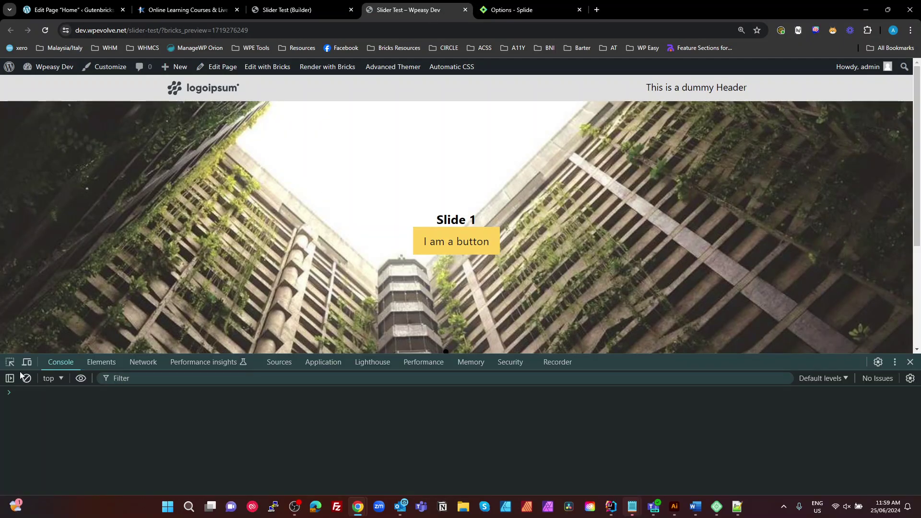
{"action": "left_click", "coordinate": [10, 361]}
{"action": "left_click", "coordinate": [231, 198]}
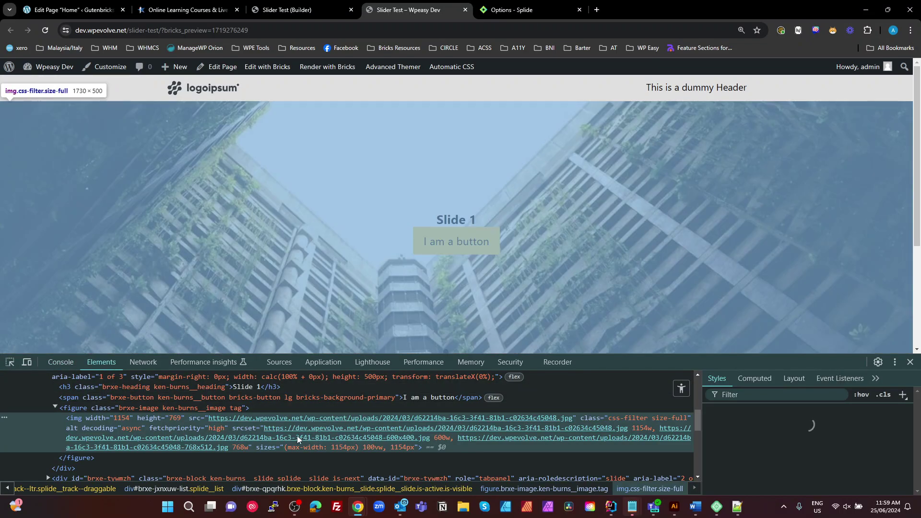
{"action": "scroll", "coordinate": [218, 420], "scroll_direction": "up", "scroll_amount": 1}
{"action": "left_click", "coordinate": [153, 406]}
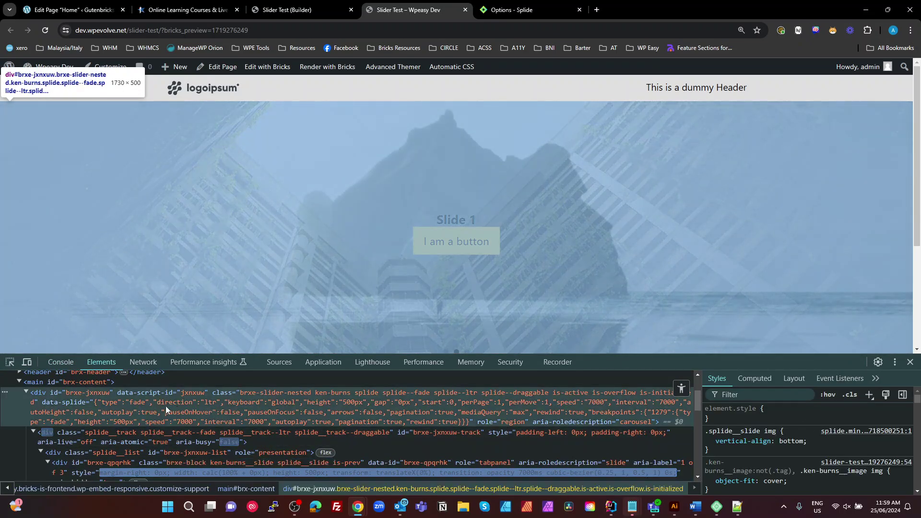
{"action": "double_click", "coordinate": [122, 405]}
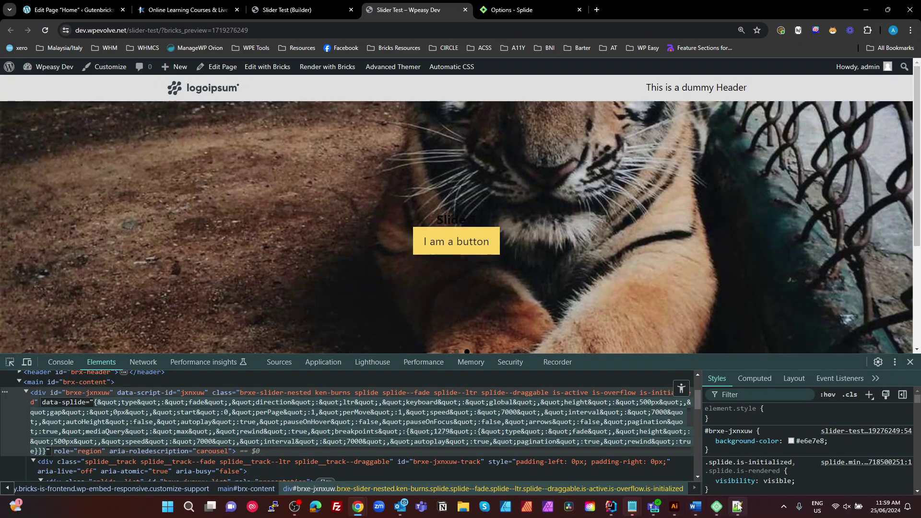
- Replace the old formatted JSON in the Notepad++ document with the copied one-line options
{"action": "left_click", "coordinate": [737, 506]}
{"action": "left_click", "coordinate": [382, 366]}
{"action": "key", "text": "ctrl+a"}
{"action": "type", "text": "{&quot;type&quot;:&quot;fade&quot;,&quot;direction&quot;:&quot;ltr&quot;,&quot;keyboard&quot;:&quot;global&quot;,&quot;height&quot;:&quot;500px&quot;,&quot;gap&quot;:&quot;0px&quot;,&quot;start&quot;:0,&quot;perPage&quot;:1,&quot;perMove&quot;:1,&quot;speed&quot;:&quot;7000&quot;,&quot;interval&quot;:&quot;7000&quot;,&quot;autoHeight&quot;:false,&quot;autoplay&quot;:true,&quot;pauseOnHover&quot;:false,&quot;pauseOnFocus&quot;:false,&quot;arrows&quot;:false,&quot;pagination&quot;:true,&quot;mediaQuery&quot;:&quot;max&quot;,&quot;rewind&quot;:true,&quot;breakpoints&quot;:{&quot;1279&quot;:{&quot;type&quot;:&quot;fade&quot;,&quot;height&quot;:&quot;500px&quot;,&quot;speed&quot;:&quot;7000&quot;,&quot;interval&quot;:&quot;7000&quot;,&quot;autoplay&quot;:true,&quot;pagination&quot;:true,&quot;rewind&quot;:true}}}"}
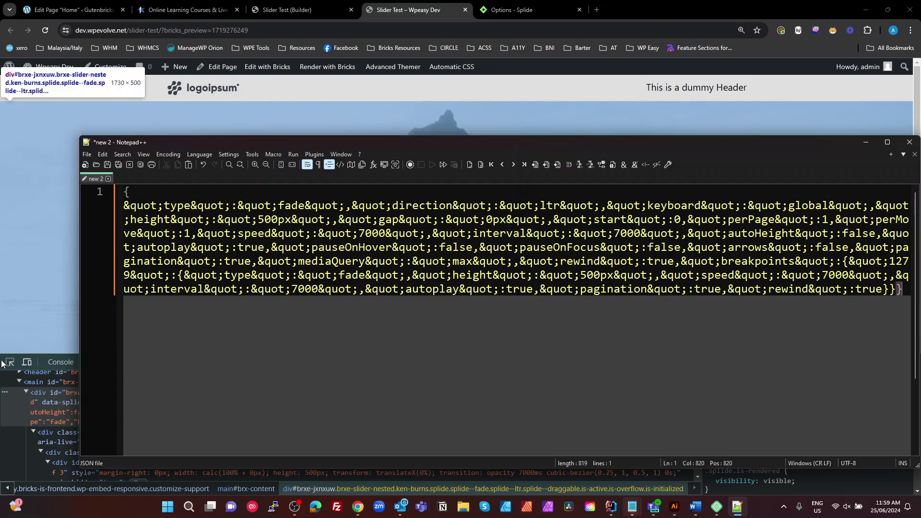
- Use Find and Replace to turn all 78 &quot; entities into plain double quotes
{"action": "left_click_drag", "start_coordinate": [164, 206], "coordinate": [122, 206]}
{"action": "key", "text": "ctrl+c"}
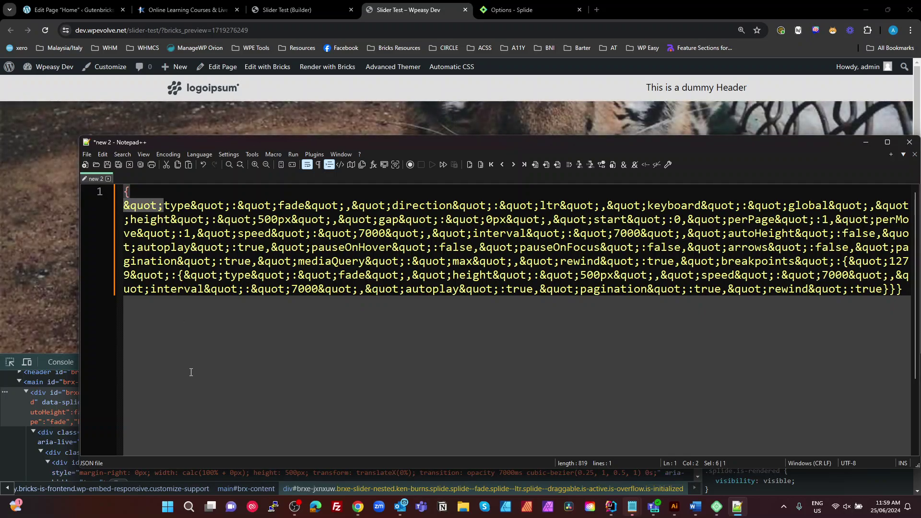
{"action": "left_click", "coordinate": [190, 372]}
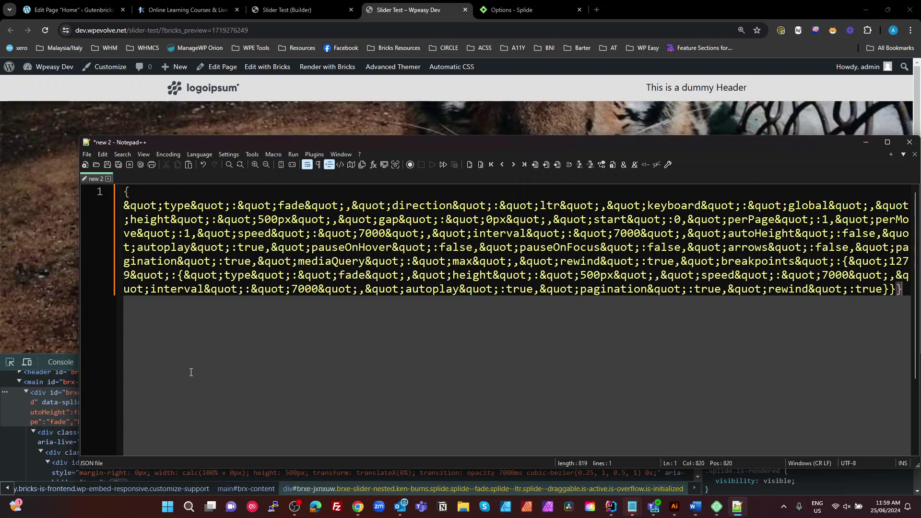
{"action": "key", "text": "ctrl+a"}
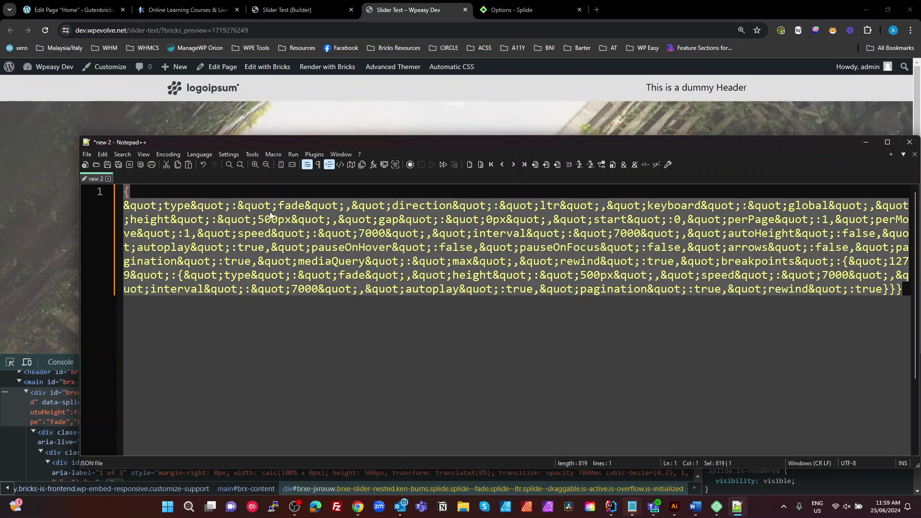
{"action": "key", "text": "ctrl+f"}
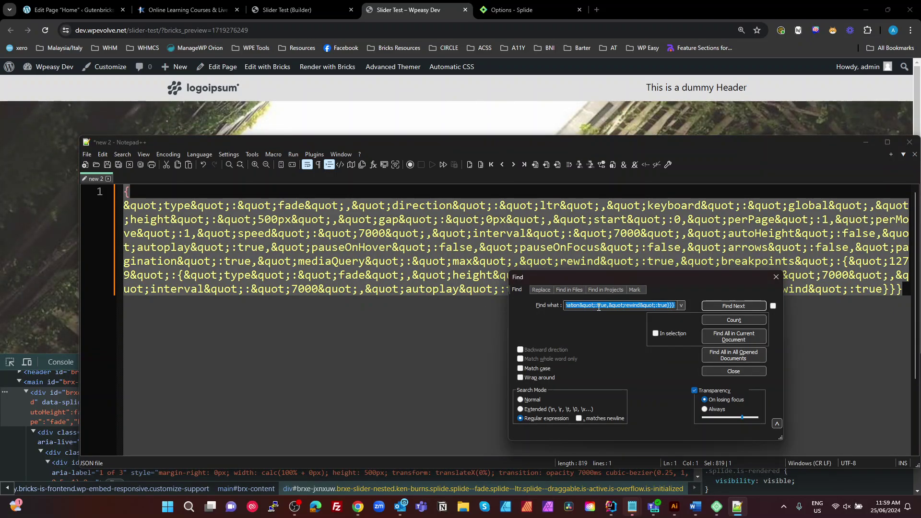
{"action": "key", "text": "ctrl+v"}
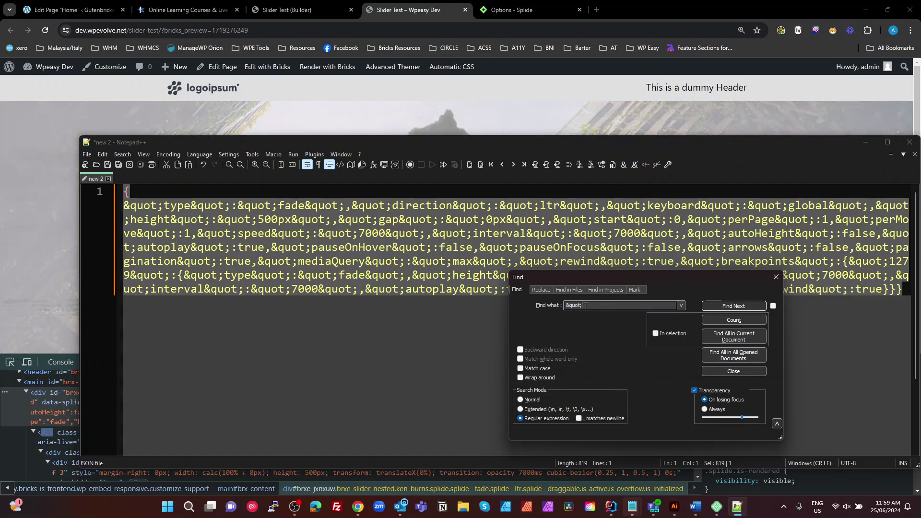
{"action": "left_click", "coordinate": [540, 289]}
{"action": "key", "text": "Tab"}
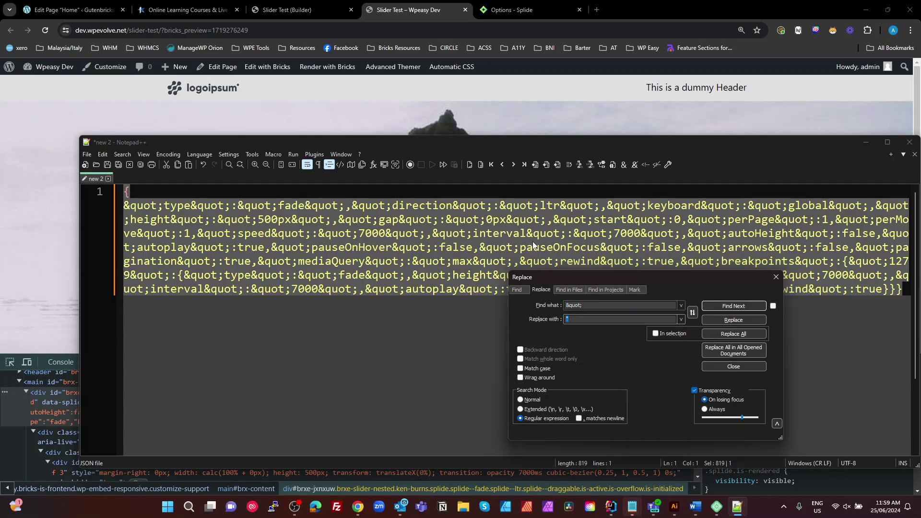
{"action": "left_click", "coordinate": [743, 331]}
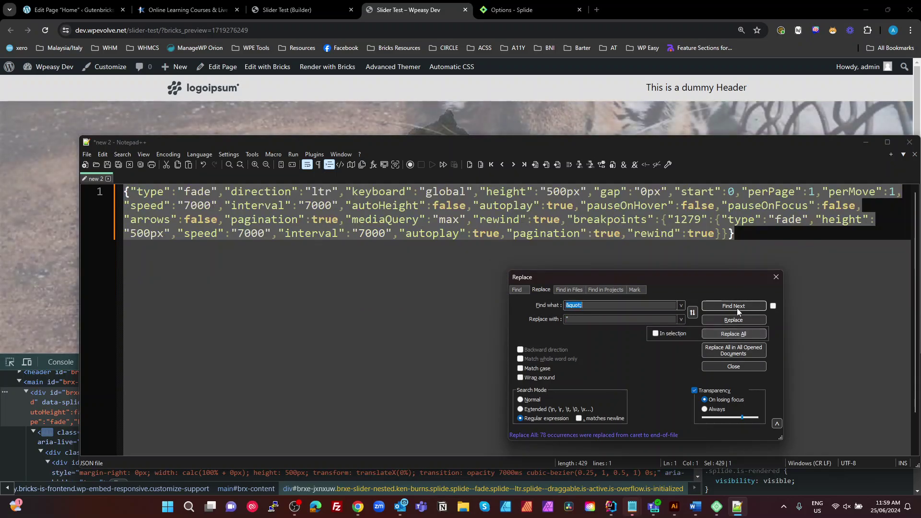
{"action": "left_click", "coordinate": [775, 278]}
{"action": "left_click_drag", "start_coordinate": [131, 189], "coordinate": [137, 188]}
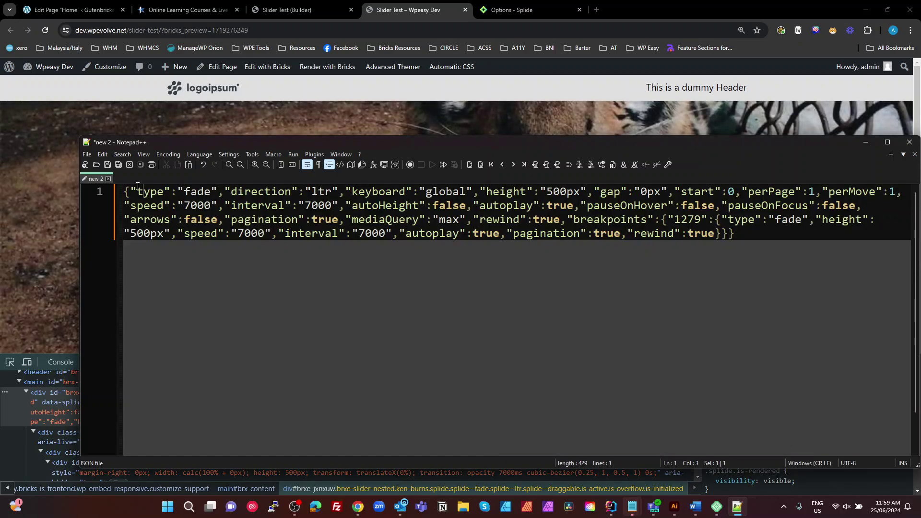
- Pretty-print the one-line options with the JSON Viewer plugin's Format JSON
{"action": "left_click", "coordinate": [137, 189]}
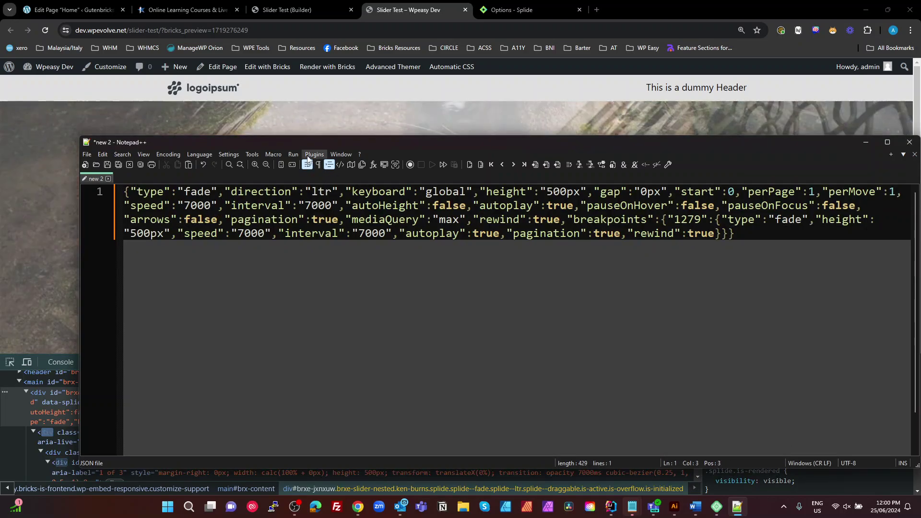
{"action": "left_click", "coordinate": [314, 154]}
{"action": "mouse_move", "coordinate": [348, 198]}
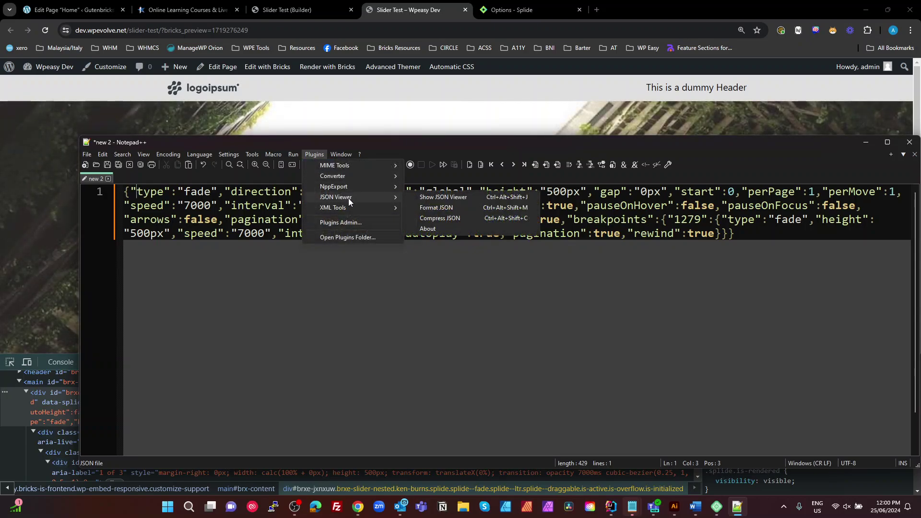
{"action": "left_click", "coordinate": [446, 209]}
{"action": "scroll", "coordinate": [362, 331], "scroll_direction": "up", "scroll_amount": 4}
{"action": "scroll", "coordinate": [362, 329], "scroll_direction": "down", "scroll_amount": 7}
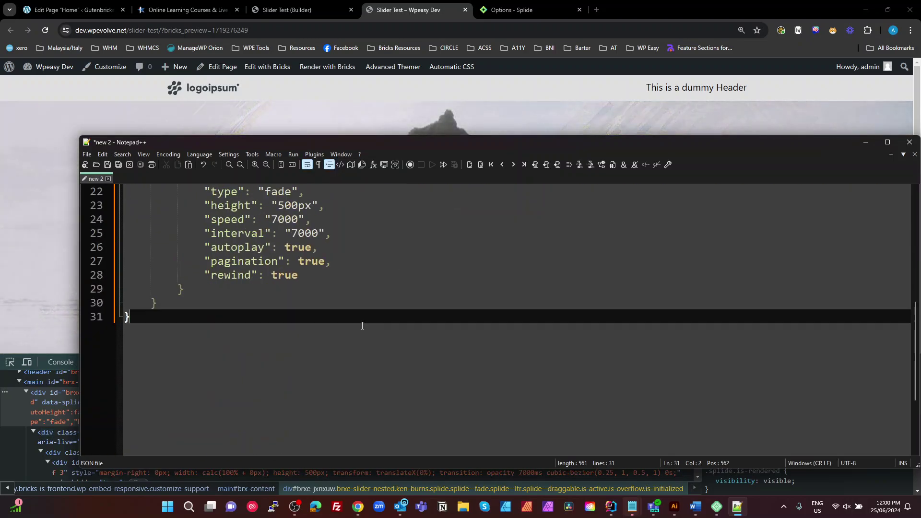
{"action": "scroll", "coordinate": [344, 332], "scroll_direction": "up", "scroll_amount": 5}
{"action": "scroll", "coordinate": [345, 331], "scroll_direction": "down", "scroll_amount": 3}
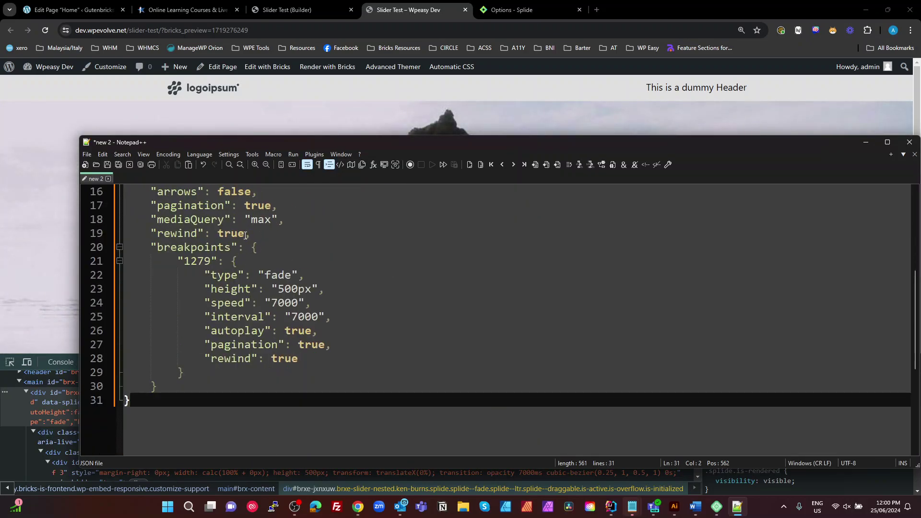
- Delete the 1279 breakpoints block on lines 19–30 and select the remaining 20 lines
{"action": "left_click_drag", "start_coordinate": [248, 236], "coordinate": [273, 381]}
{"action": "key", "text": "Delete"}
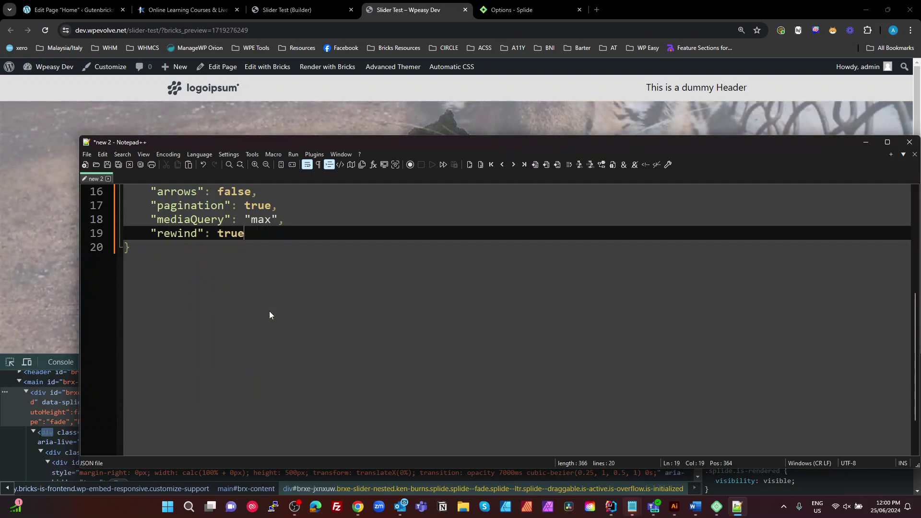
{"action": "scroll", "coordinate": [273, 363], "scroll_direction": "up", "scroll_amount": 5}
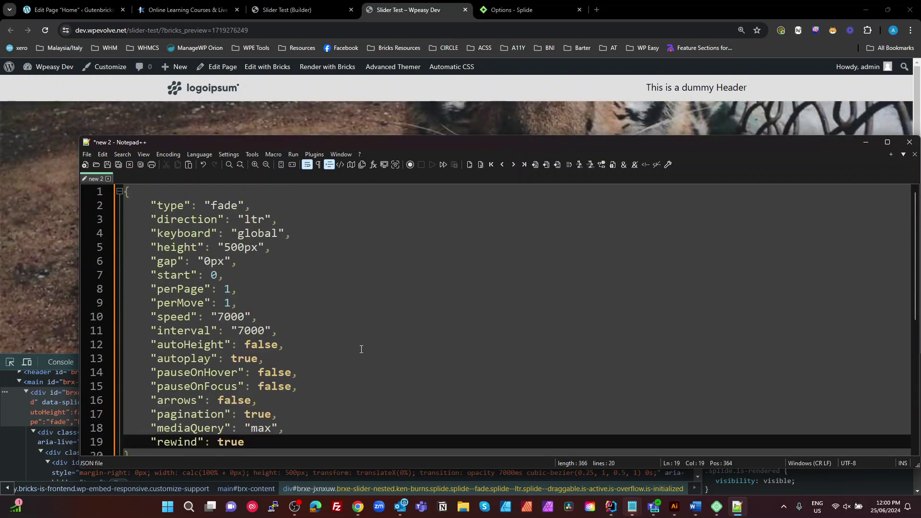
{"action": "key", "text": "ctrl+a"}
{"action": "key", "text": "ctrl+c"}
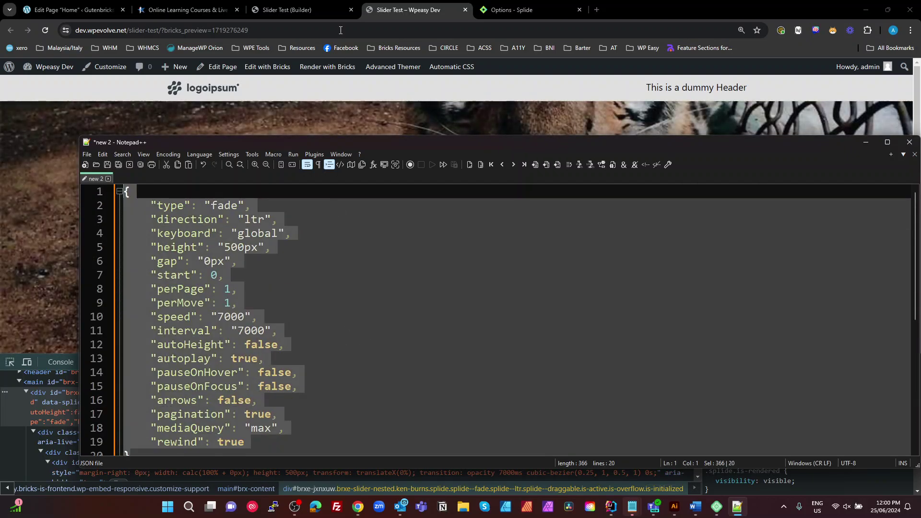
- Switch the Ken Burns slider's Options type to Custom and paste the 20-line JSON into its editor
{"action": "key", "text": "alt+Tab"}
{"action": "left_click", "coordinate": [308, 9]}
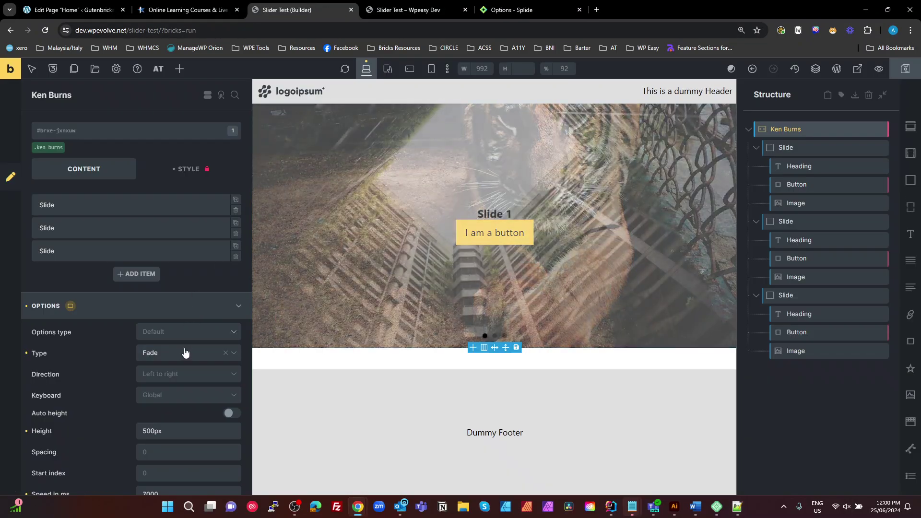
{"action": "left_click", "coordinate": [164, 335]}
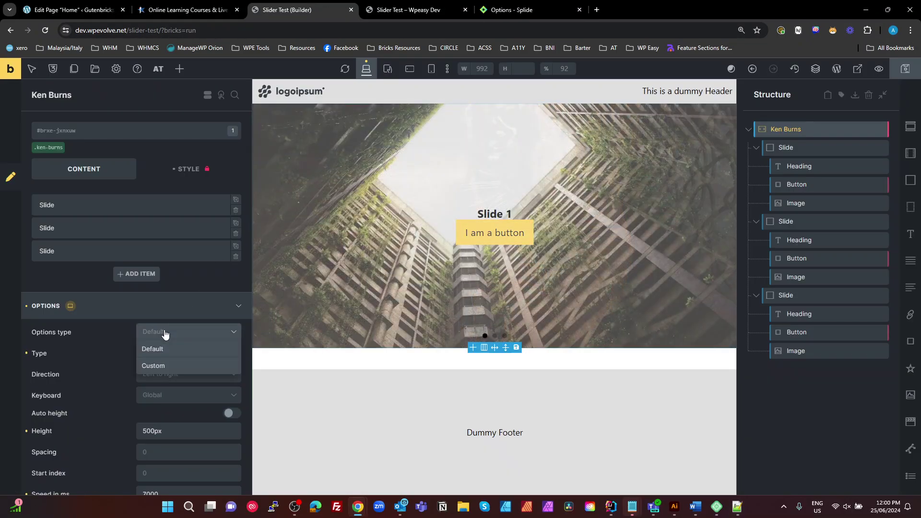
{"action": "left_click", "coordinate": [166, 366]}
{"action": "left_click", "coordinate": [151, 410]}
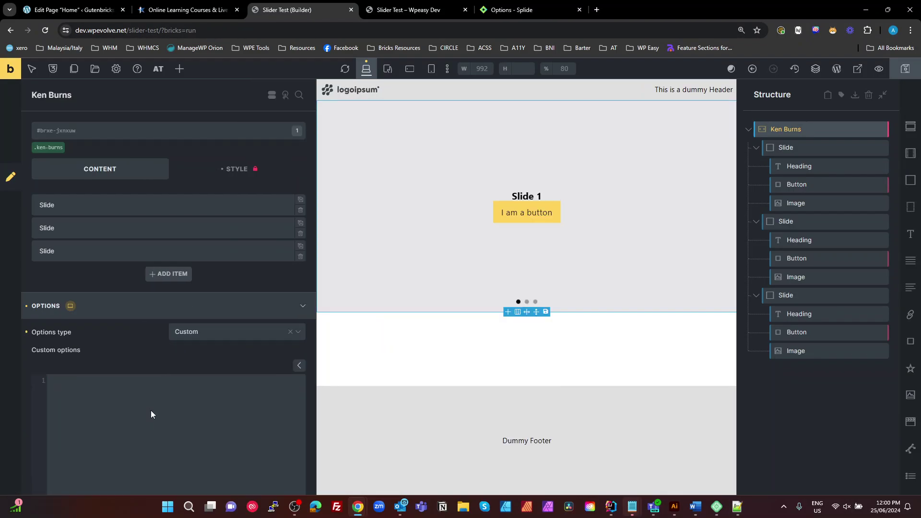
{"action": "key", "text": "ctrl+v"}
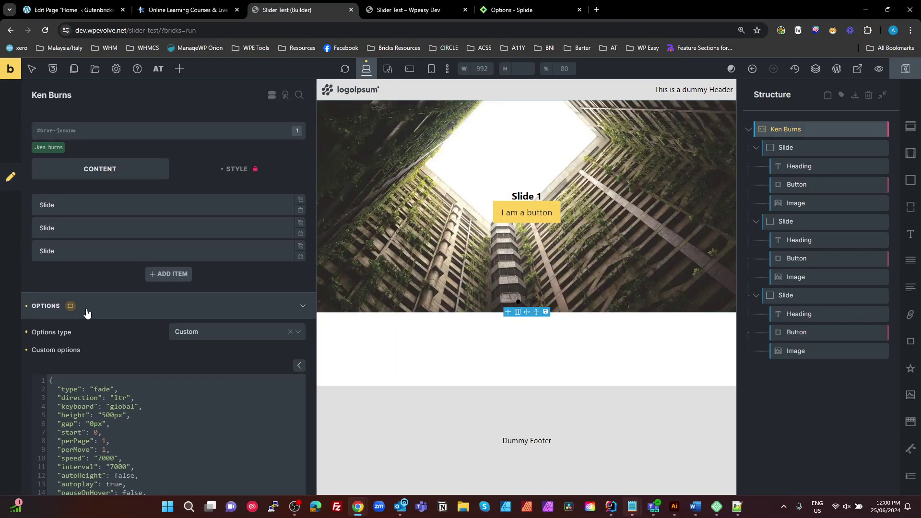
{"action": "left_click", "coordinate": [212, 335]}
{"action": "left_click", "coordinate": [136, 344]}
{"action": "scroll", "coordinate": [109, 415], "scroll_direction": "down", "scroll_amount": 2}
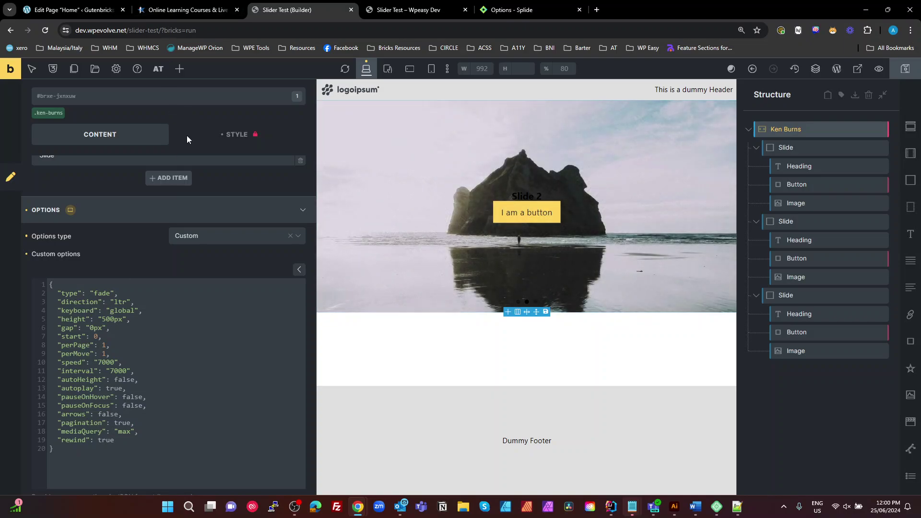
- Find the updateOnMove option in the Splide options guide and select its name
{"action": "left_click", "coordinate": [523, 11]}
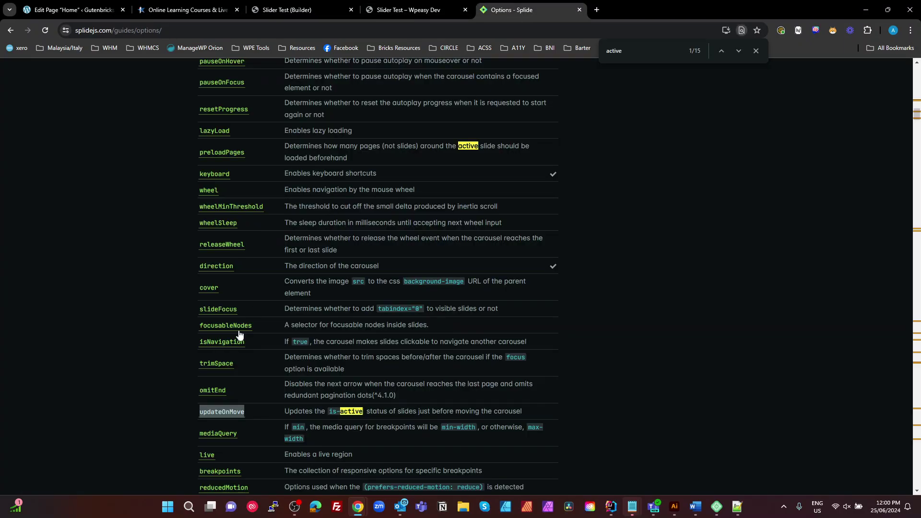
{"action": "left_click_drag", "start_coordinate": [246, 412], "coordinate": [53, 46]}
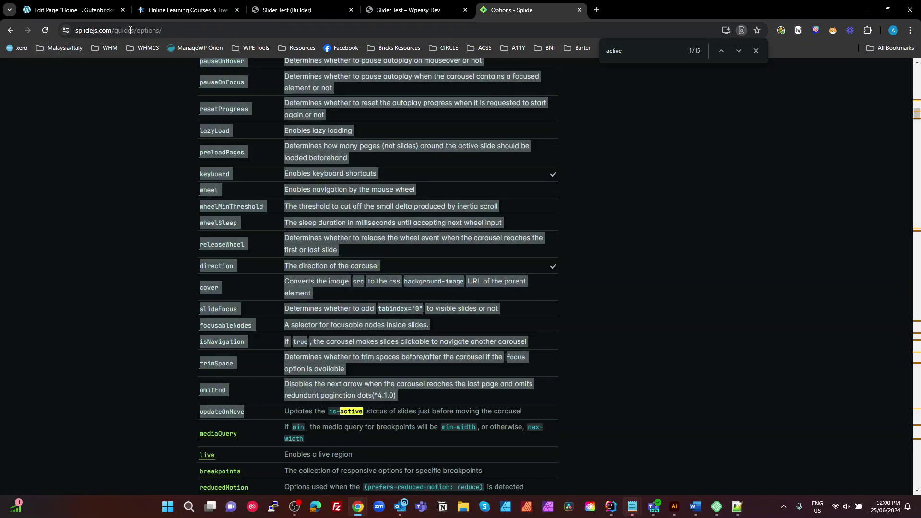
{"action": "left_click", "coordinate": [158, 411]}
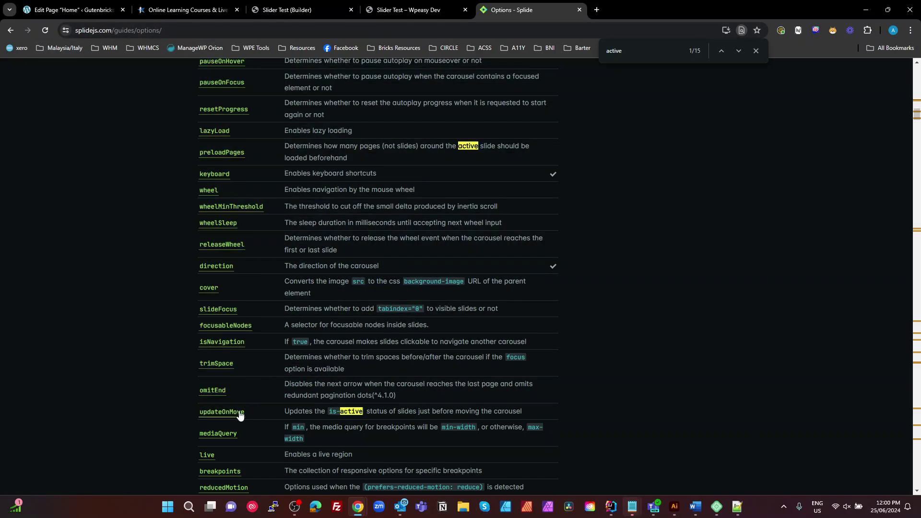
{"action": "left_click_drag", "start_coordinate": [244, 411], "coordinate": [200, 413]}
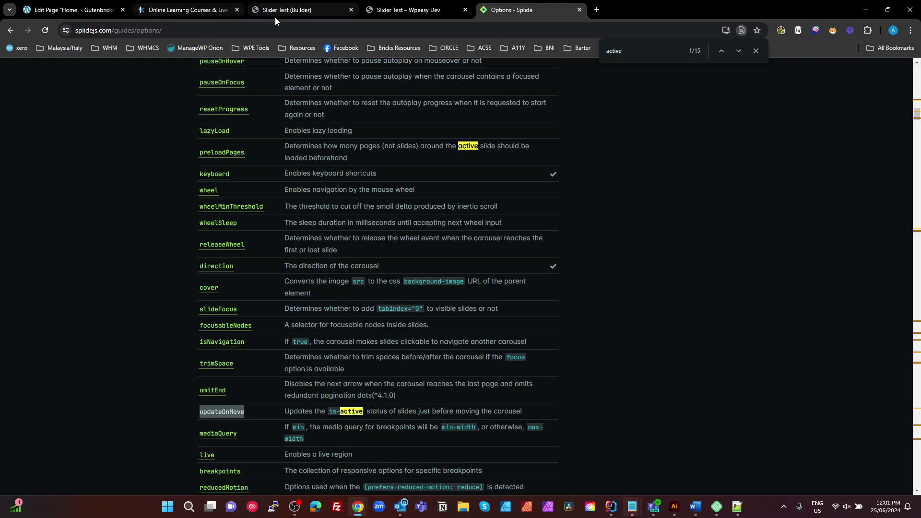
- Add "updateOnMove": true after the rewind option in the custom options JSON
{"action": "left_click", "coordinate": [413, 10]}
{"action": "left_click", "coordinate": [293, 10]}
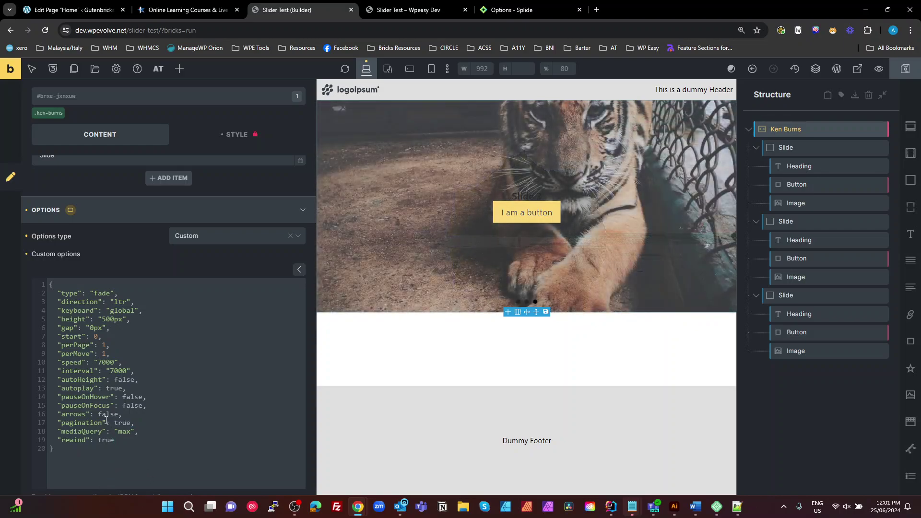
{"action": "left_click", "coordinate": [120, 442]}
{"action": "type", "text": ","}
{"action": "key", "text": "Return"}
{"action": "type", "text": "\"updateOnMove"}
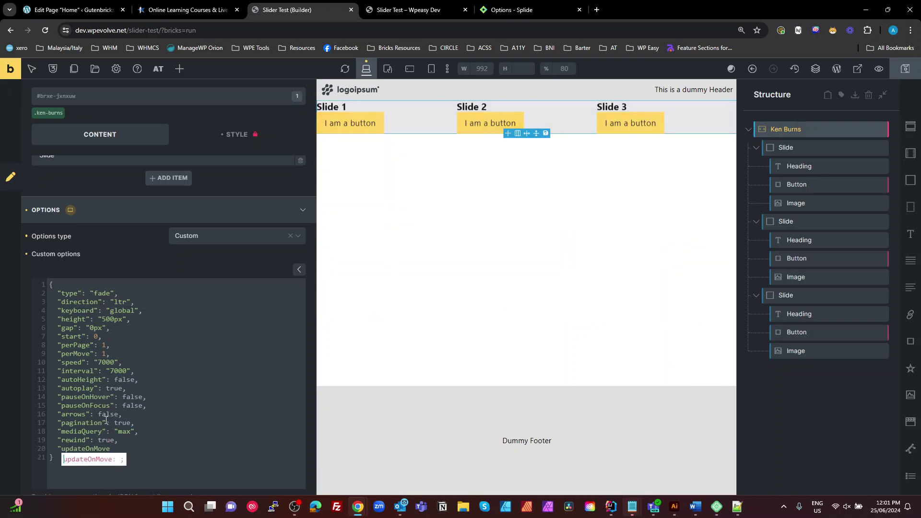
{"action": "type", "text": "\" : true;"}
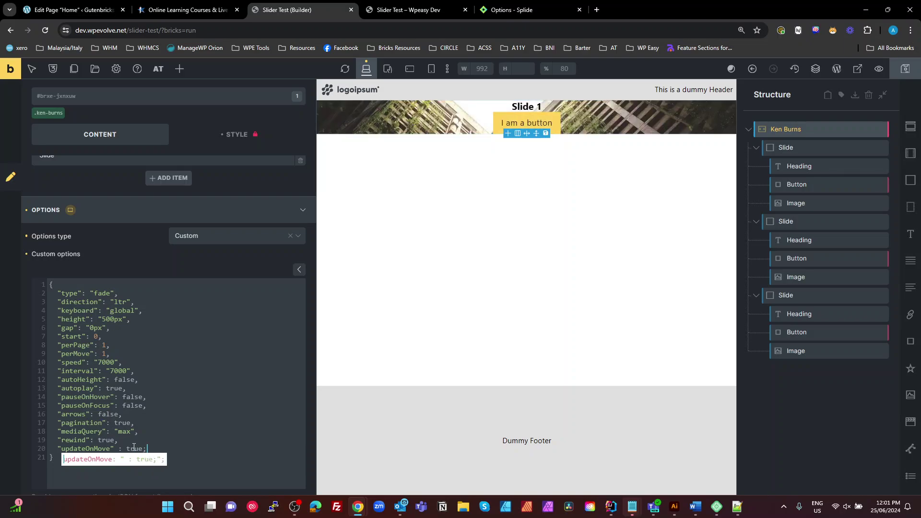
{"action": "left_click", "coordinate": [222, 399]}
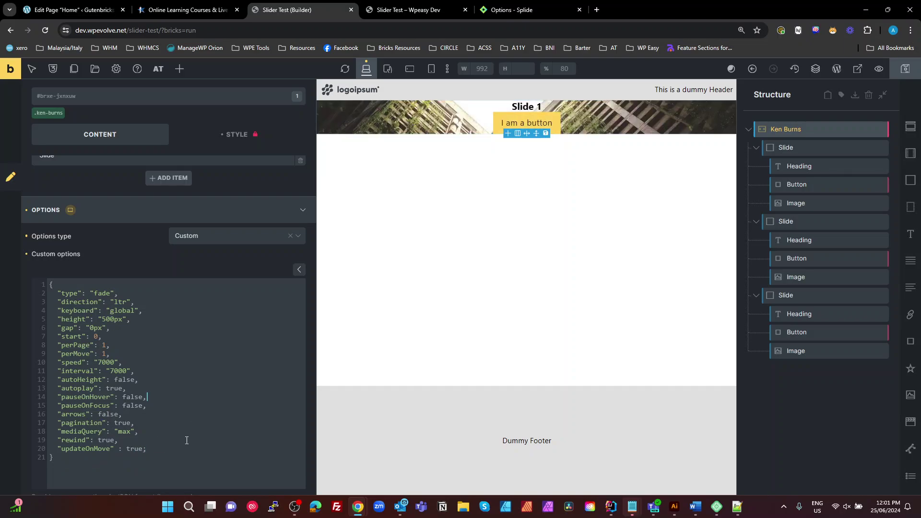
{"action": "left_click", "coordinate": [172, 449]}
{"action": "key", "text": "BackSpace"}
- Change autoplay from true to false and save the page
{"action": "left_click", "coordinate": [170, 424]}
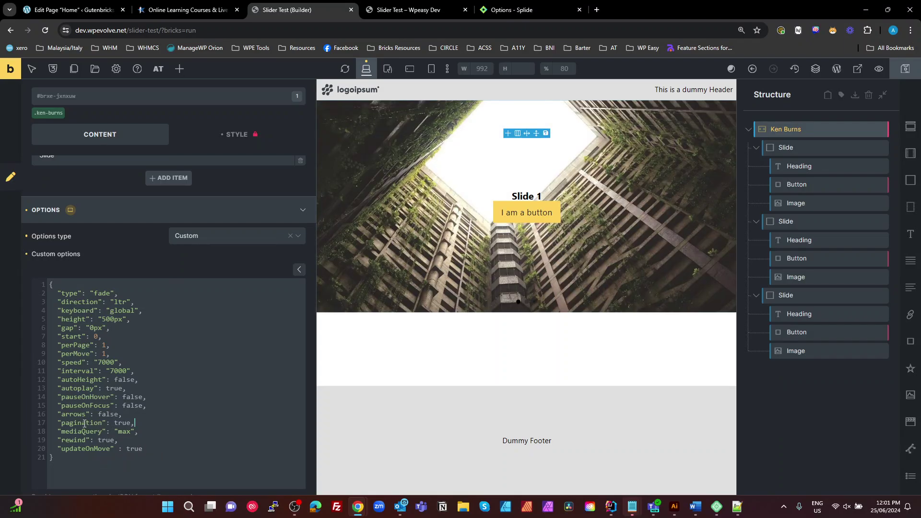
{"action": "double_click", "coordinate": [114, 389]}
{"action": "type", "text": "false"}
{"action": "key", "text": "ctrl+s"}
- Inspect the live page's first slide div and select its splide__slide is-active class names
{"action": "left_click", "coordinate": [398, 10]}
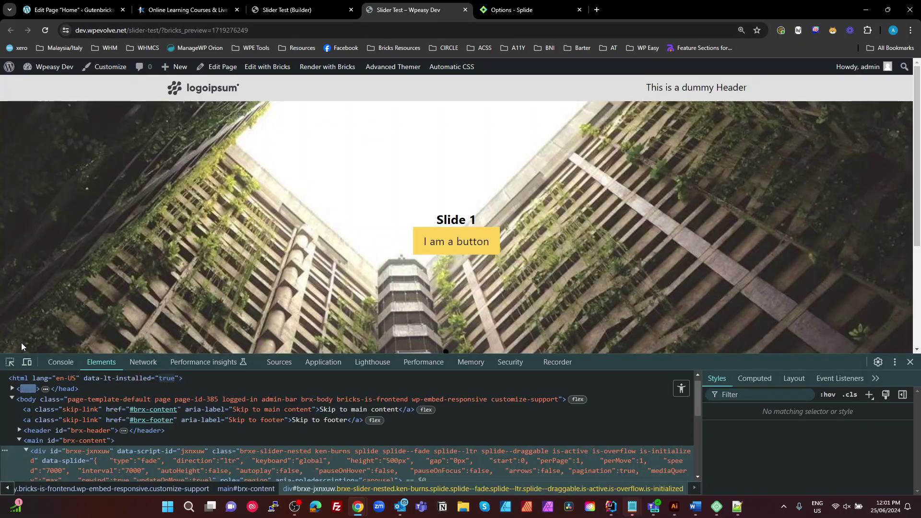
{"action": "left_click", "coordinate": [8, 362]}
{"action": "left_click", "coordinate": [301, 197]}
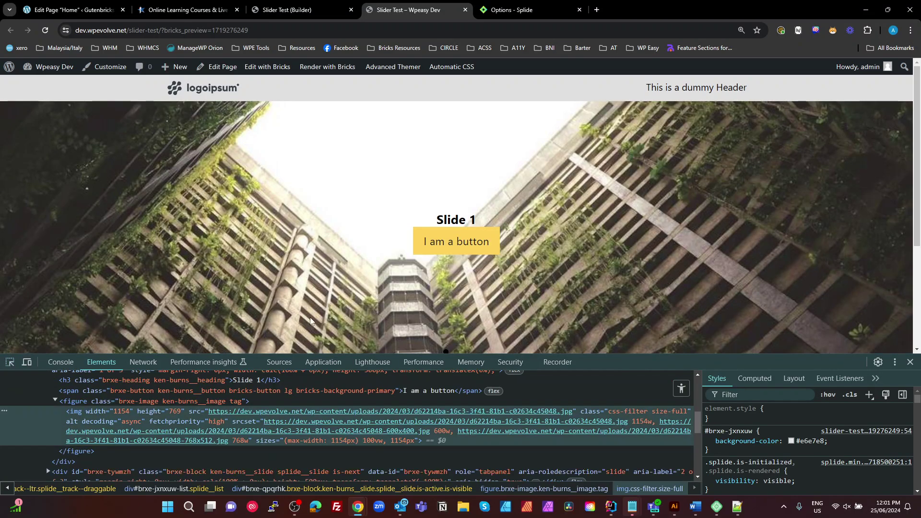
{"action": "left_click_drag", "start_coordinate": [643, 362], "coordinate": [644, 325]}
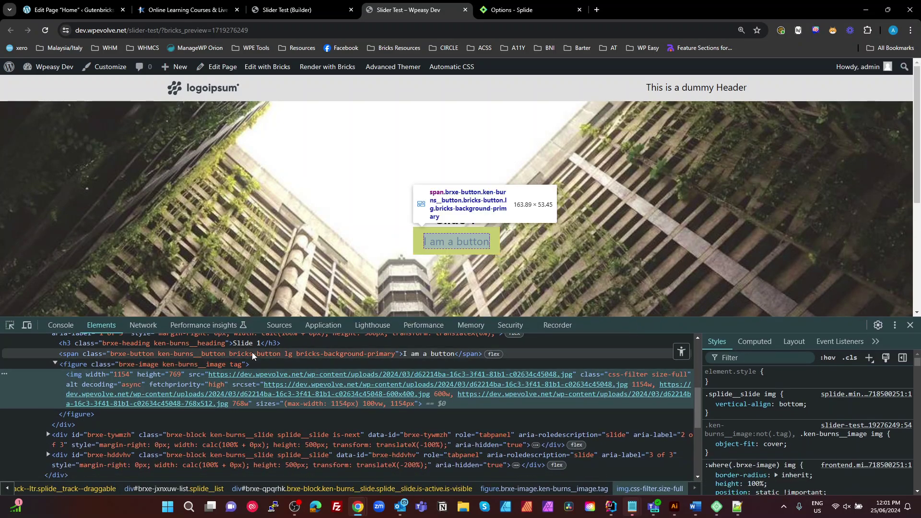
{"action": "scroll", "coordinate": [238, 430], "scroll_direction": "up", "scroll_amount": 1}
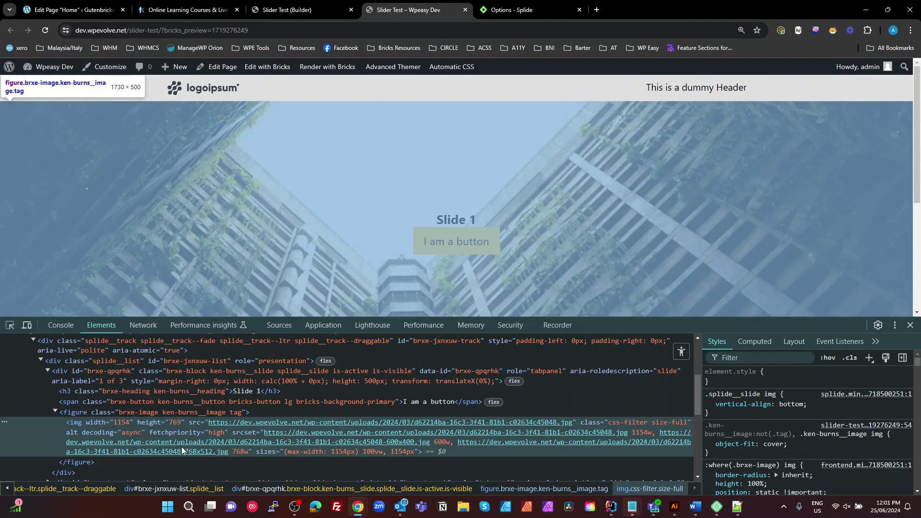
{"action": "left_click", "coordinate": [82, 413]}
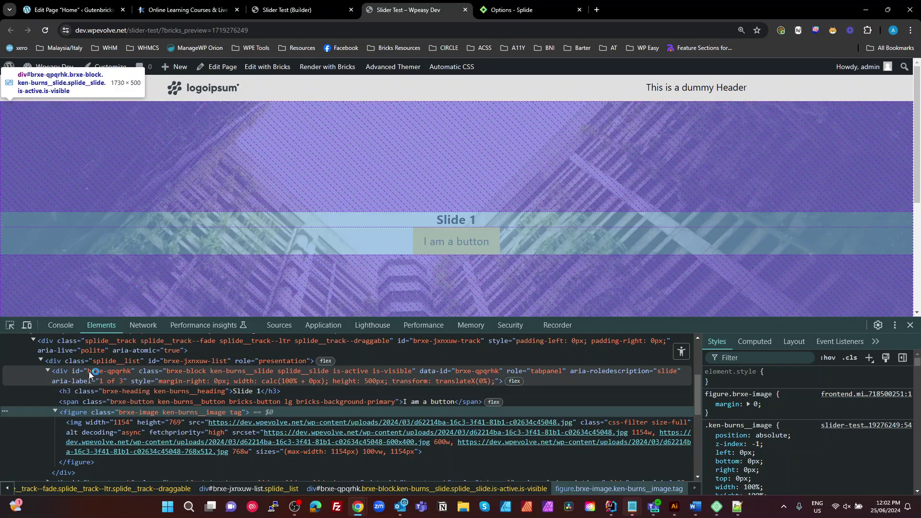
{"action": "left_click", "coordinate": [88, 371]}
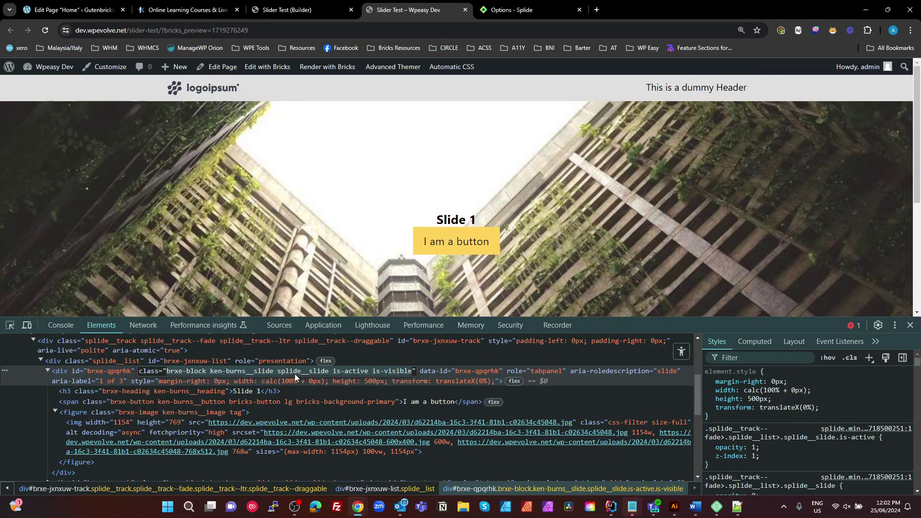
{"action": "double_click", "coordinate": [294, 372]}
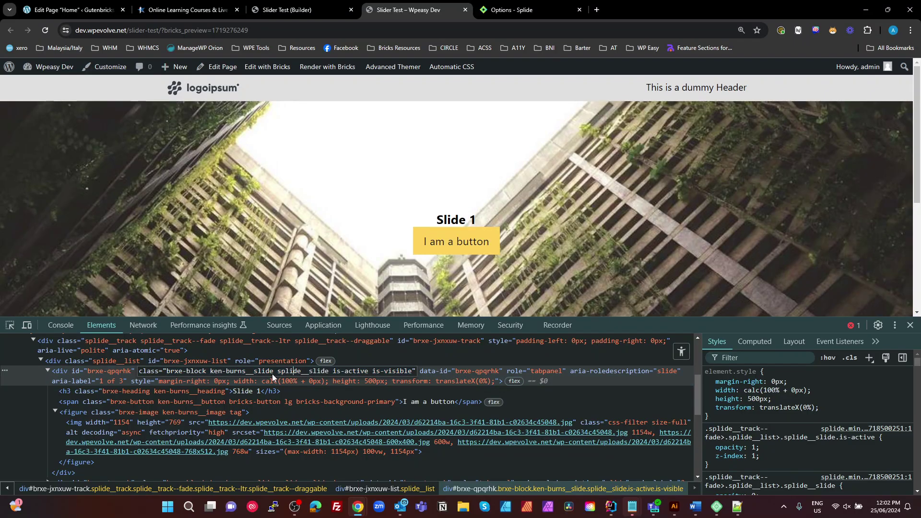
{"action": "left_click_drag", "start_coordinate": [279, 374], "coordinate": [375, 382]}
{"action": "key", "text": "ctrl+c"}
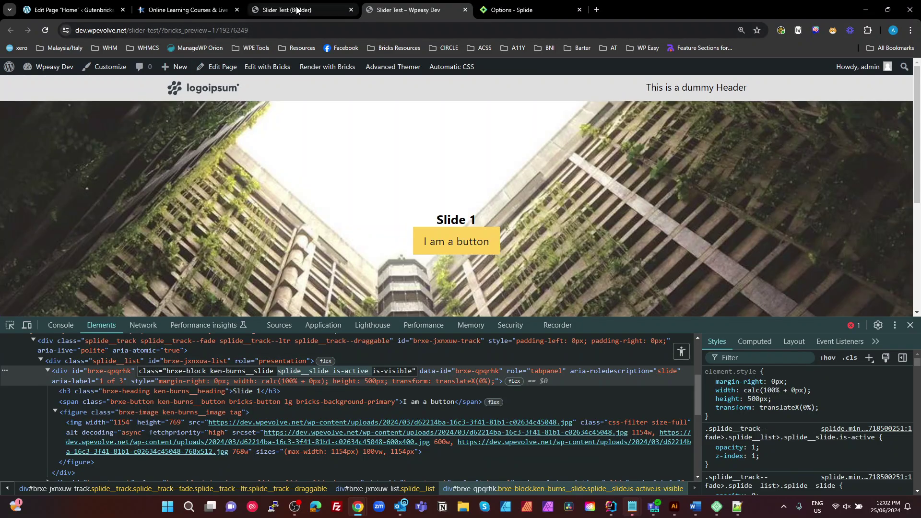
- Set autoplay back to true in the custom options and target the .ken-burns class for styling
{"action": "left_click", "coordinate": [298, 10]}
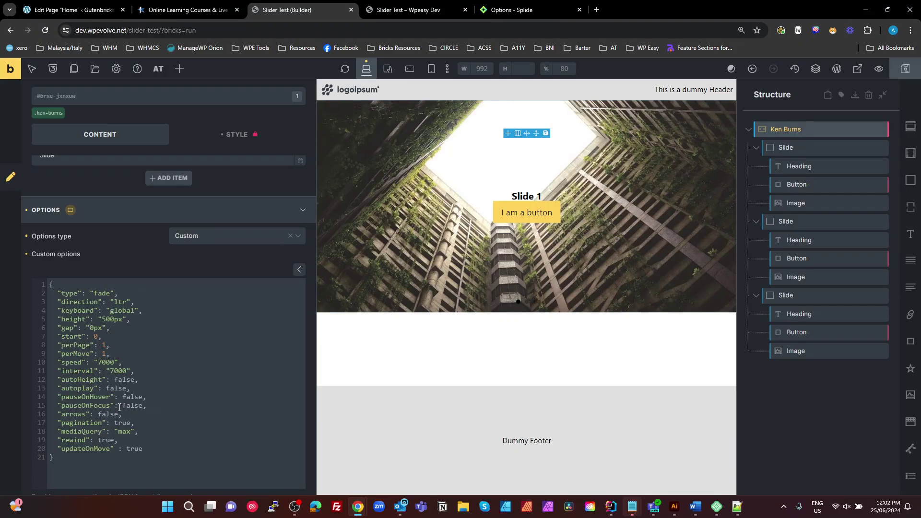
{"action": "double_click", "coordinate": [119, 389]}
{"action": "type", "text": "true"}
{"action": "left_click", "coordinate": [54, 114]}
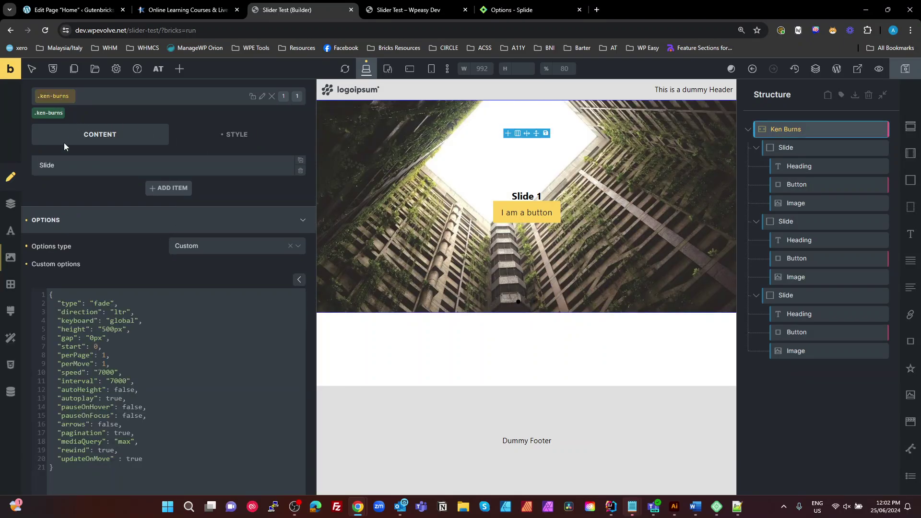
- Build the %root% .splide__slide.is-active { } selector in SuperPower CSS from the pasted slide classes
{"action": "left_click", "coordinate": [6, 366]}
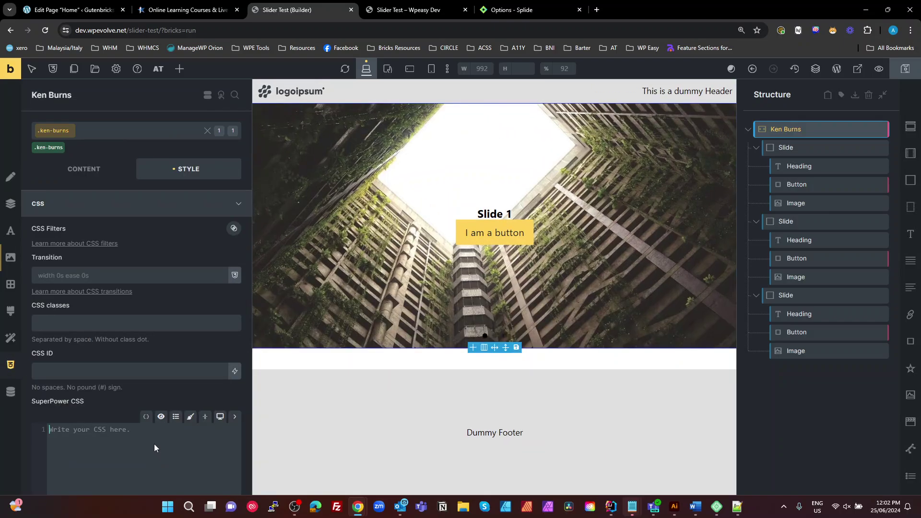
{"action": "left_click", "coordinate": [117, 381]}
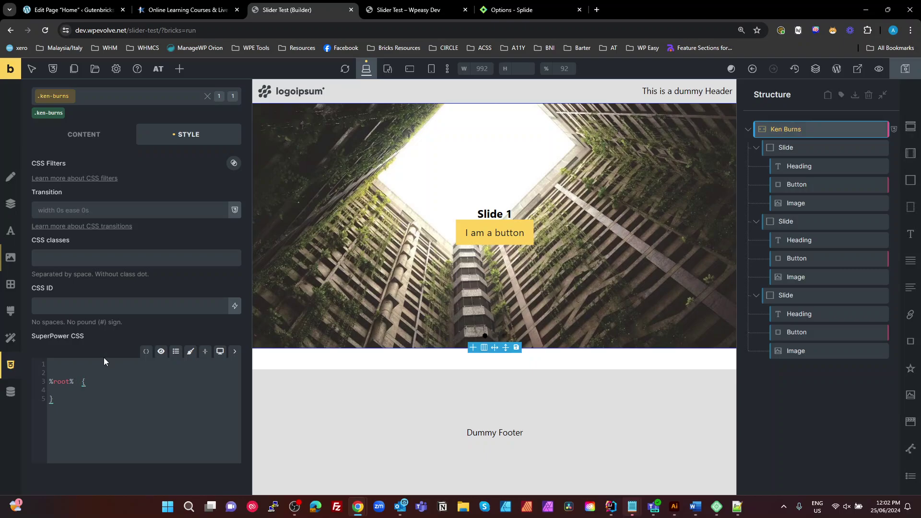
{"action": "key", "text": "ctrl+v"}
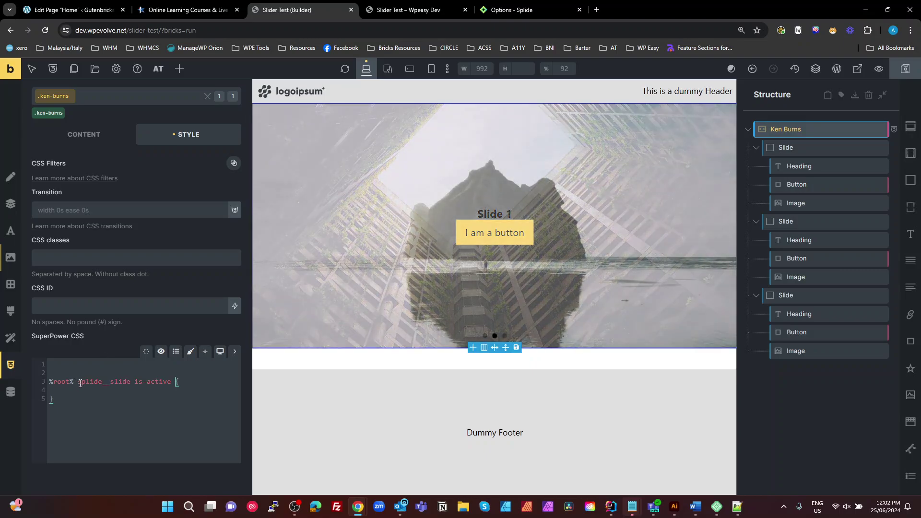
{"action": "left_click", "coordinate": [79, 382]}
{"action": "type", "text": "."}
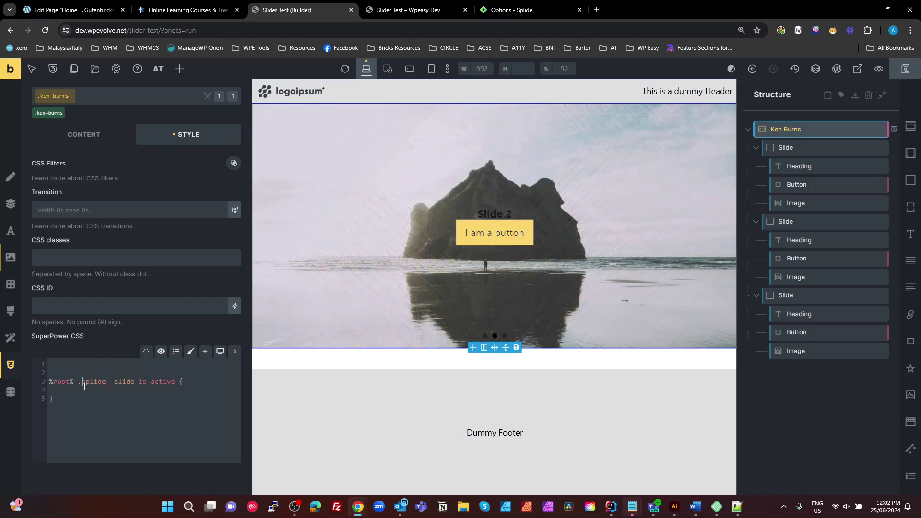
{"action": "left_click", "coordinate": [140, 381]}
{"action": "key", "text": "BackSpace"}
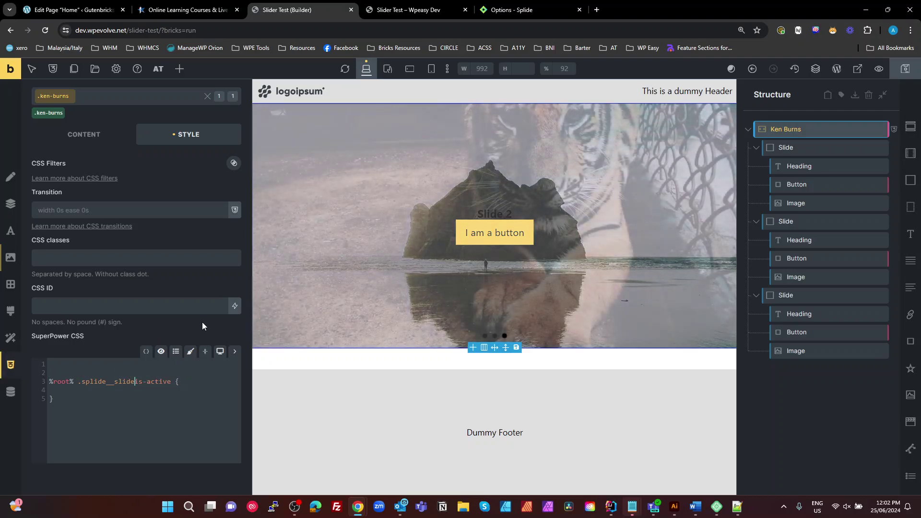
{"action": "type", "text": "."}
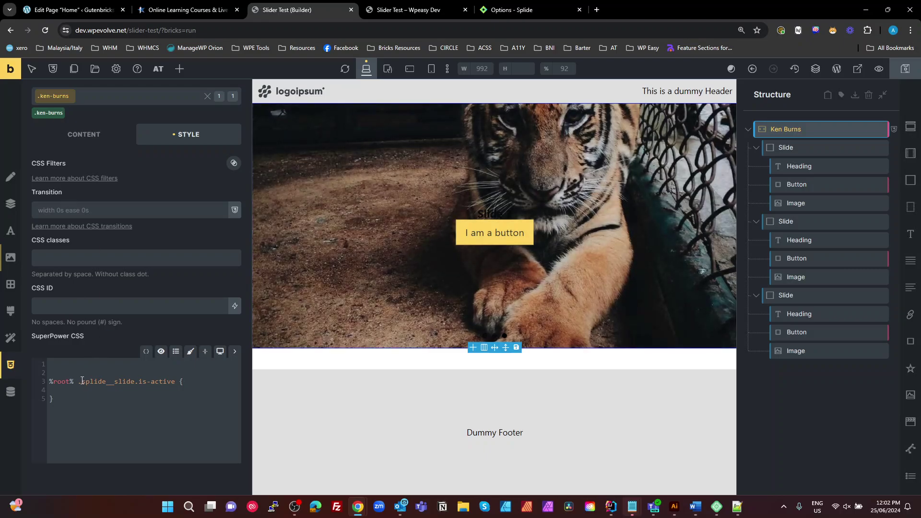
{"action": "left_click_drag", "start_coordinate": [76, 381], "coordinate": [175, 381]}
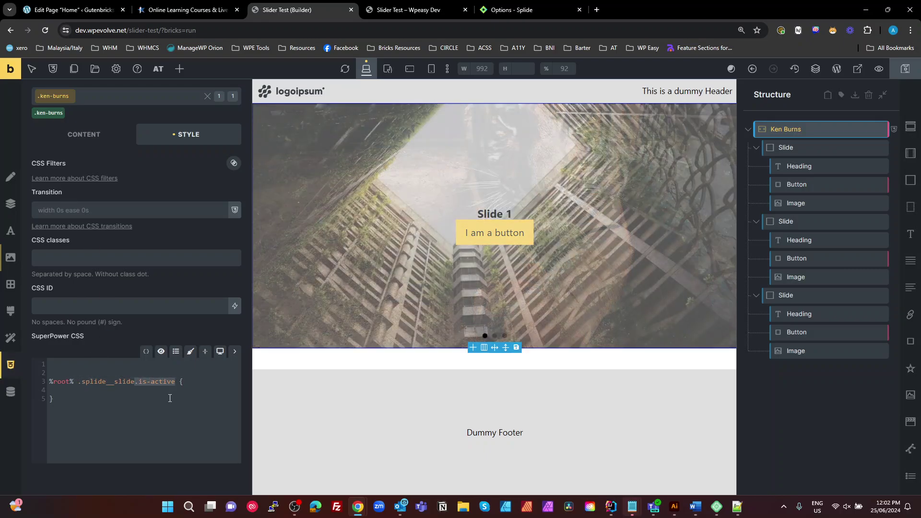
{"action": "left_click", "coordinate": [143, 397]}
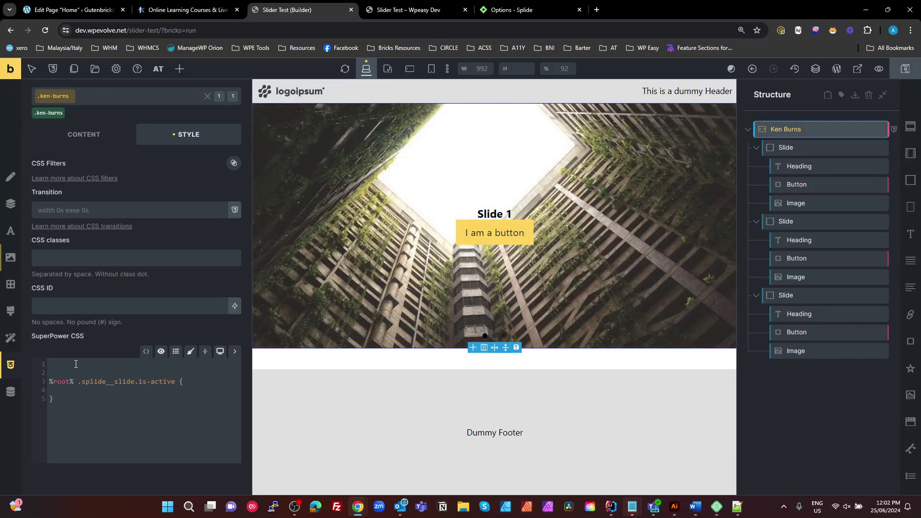
- Add a %root% rule with --transition: all 7s ease, --image-scale: 1 and --image-scale-active: 1.2
{"action": "key", "text": "Return"}
{"action": "key", "text": "Return"}
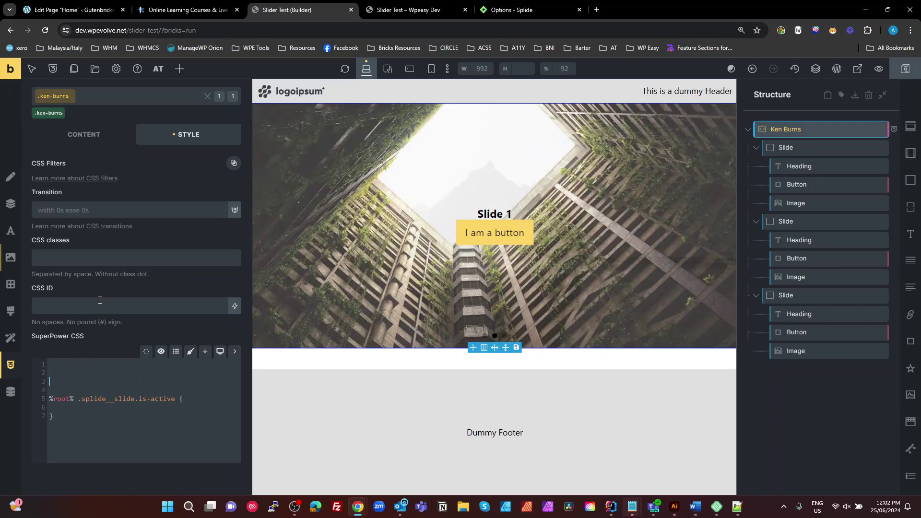
{"action": "type", "text": "%root% {"}
{"action": "key", "text": "Return"}
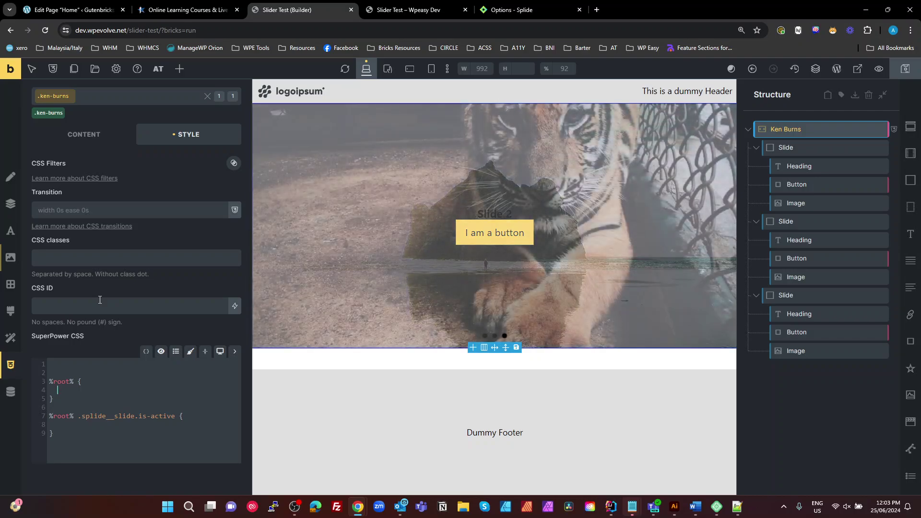
{"action": "type", "text": "--"}
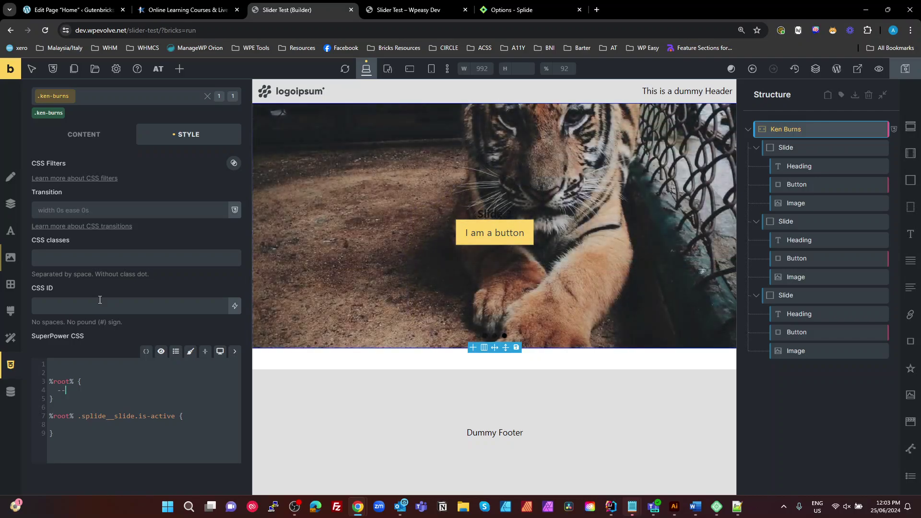
{"action": "type", "text": "transition: alll"}
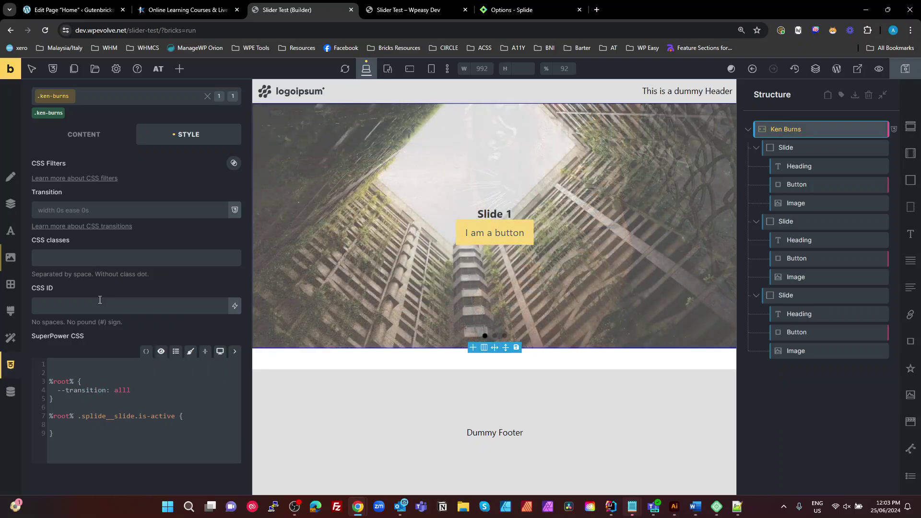
{"action": "key", "text": "BackSpace"}
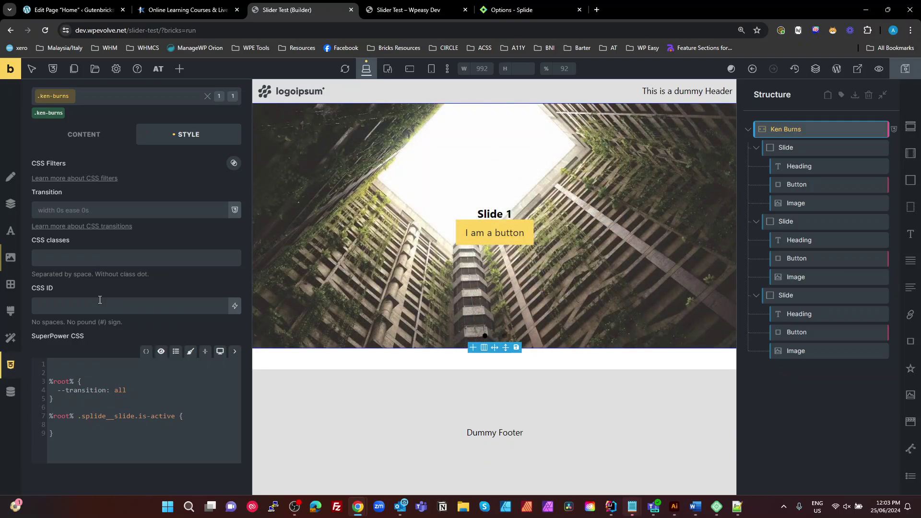
{"action": "type", "text": "7"}
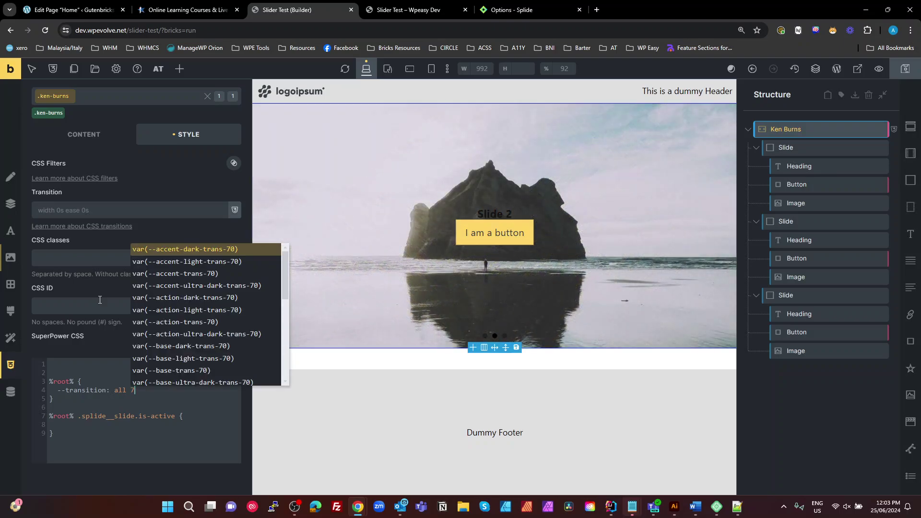
{"action": "type", "text": "s"}
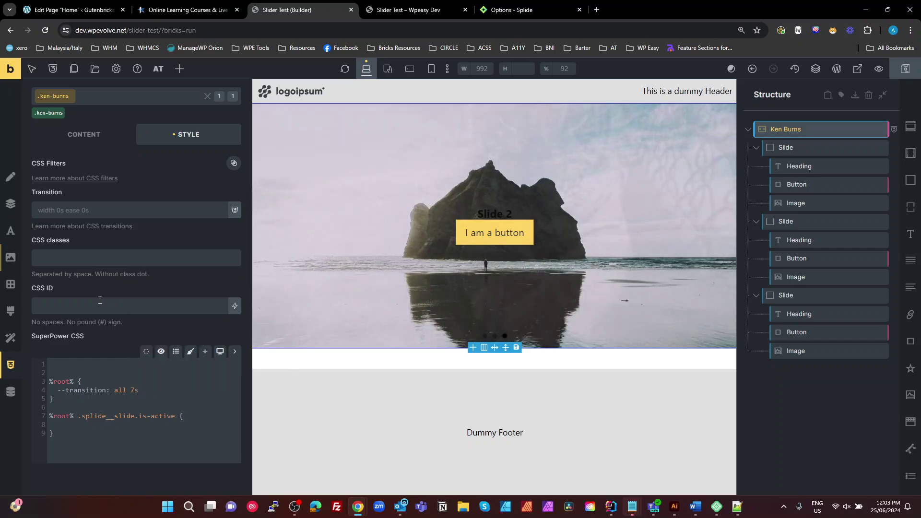
{"action": "type", "text": " ease"}
{"action": "type", "text": ";"}
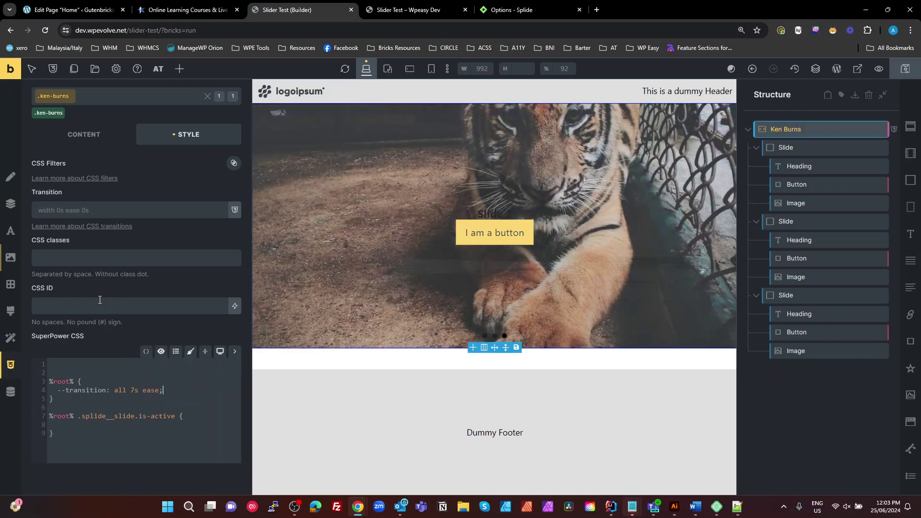
{"action": "key", "text": "Return"}
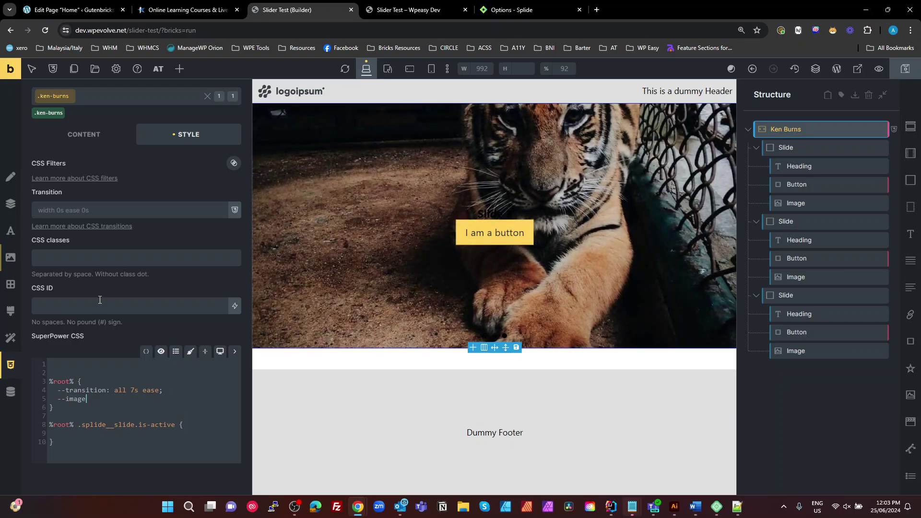
{"action": "type", "text": "--image-"}
{"action": "type", "text": "scale: "}
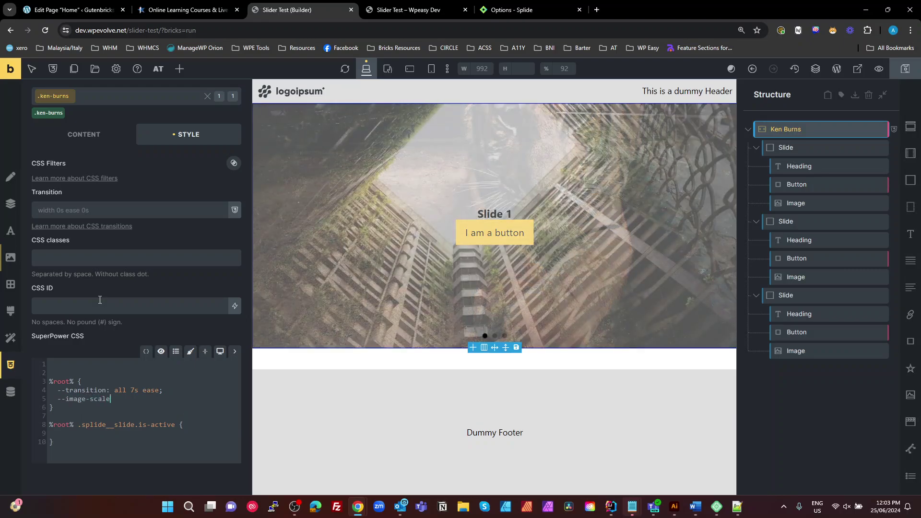
{"action": "type", "text": "1;"}
{"action": "key", "text": "Return"}
{"action": "type", "text": "--image-scale-a"}
{"action": "type", "text": "ctive:"}
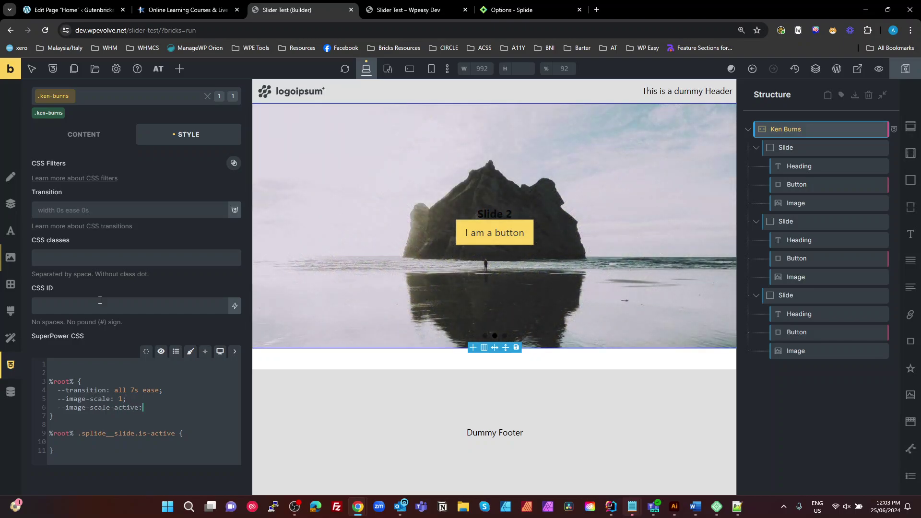
{"action": "type", "text": " 1.2;"}
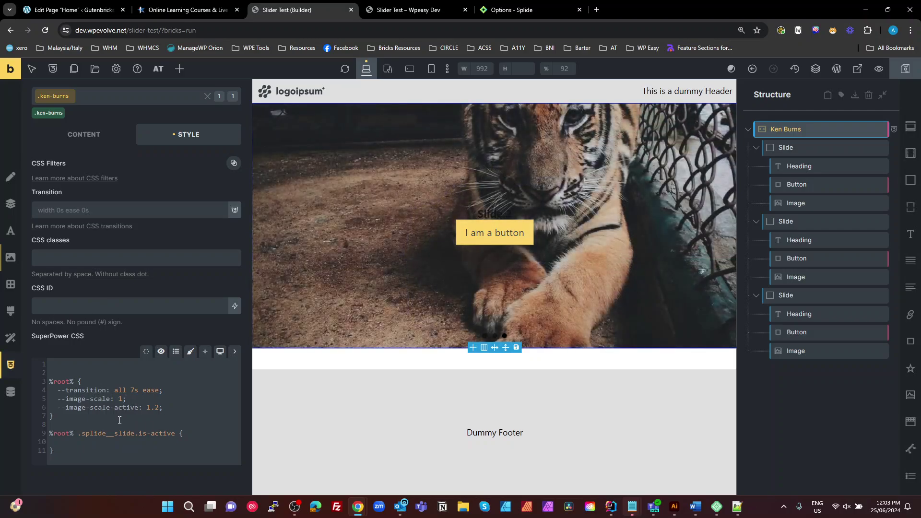
- Paste the scale declarations into the .splide__slide.is-active rule and change it to --image-scale: var(--image-scale-active);
{"action": "left_click_drag", "start_coordinate": [164, 408], "coordinate": [57, 400]}
{"action": "key", "text": "ctrl+c"}
{"action": "left_click", "coordinate": [74, 443]}
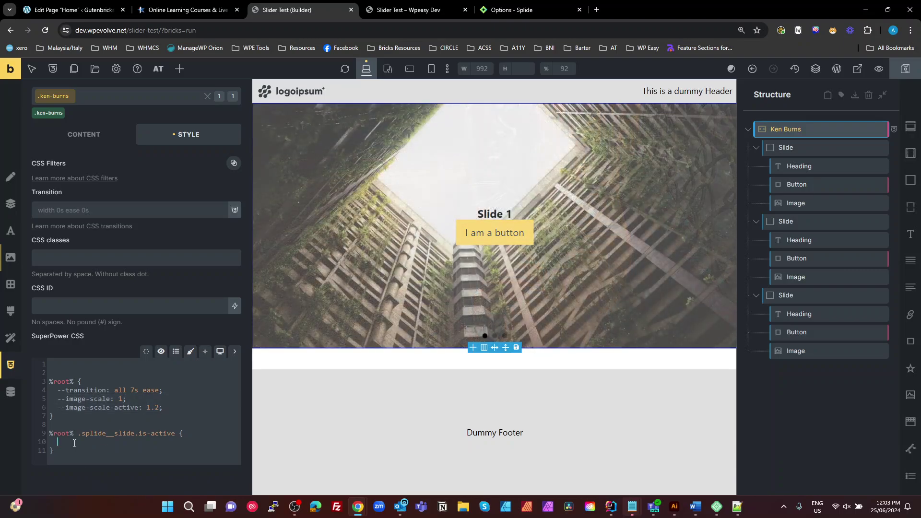
{"action": "key", "text": "ctrl+v"}
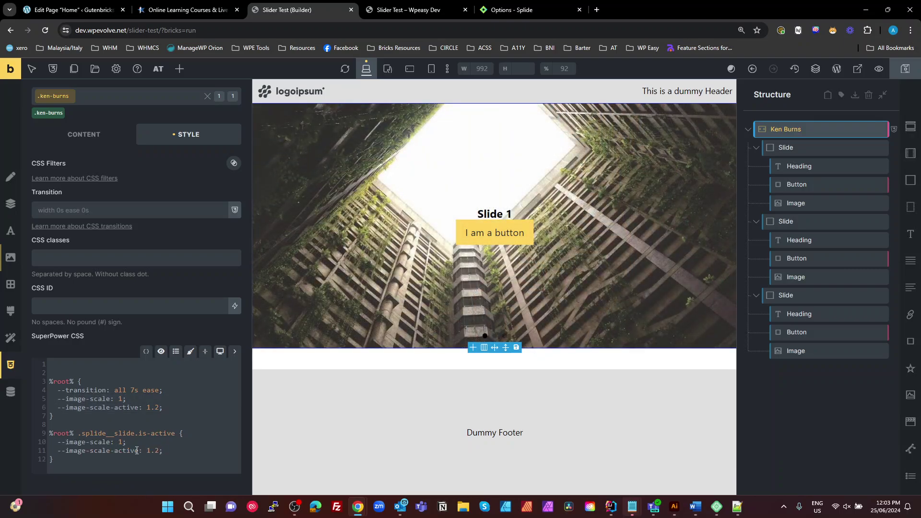
{"action": "left_click_drag", "start_coordinate": [140, 448], "coordinate": [118, 450]}
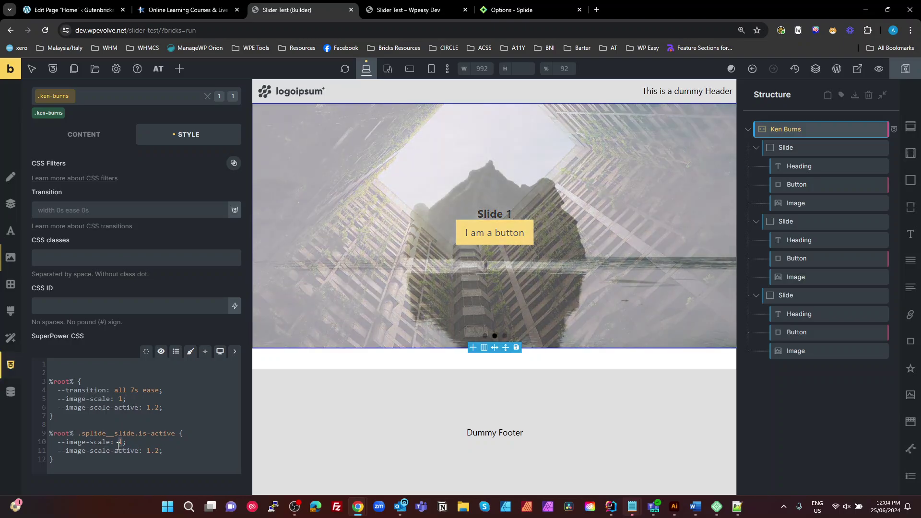
{"action": "type", "text": "var()ctive: 1.2"}
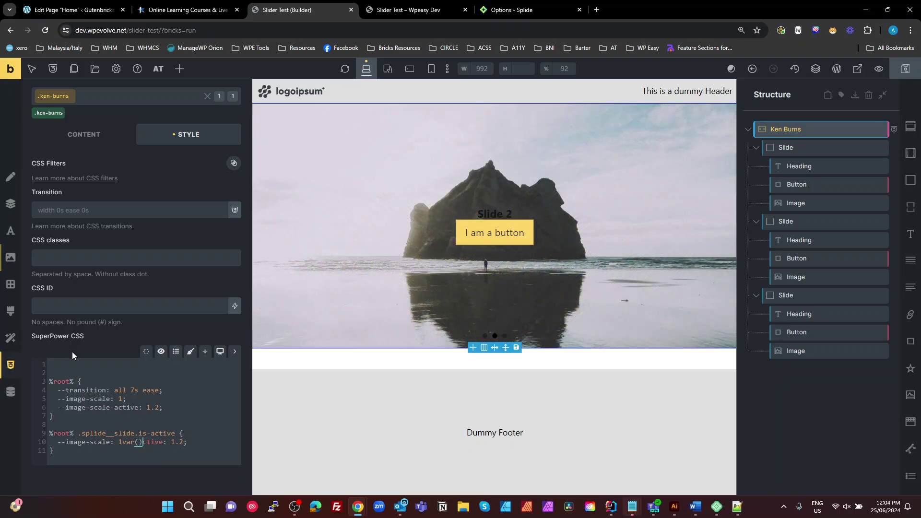
{"action": "type", "text": "--image-scale-active"}
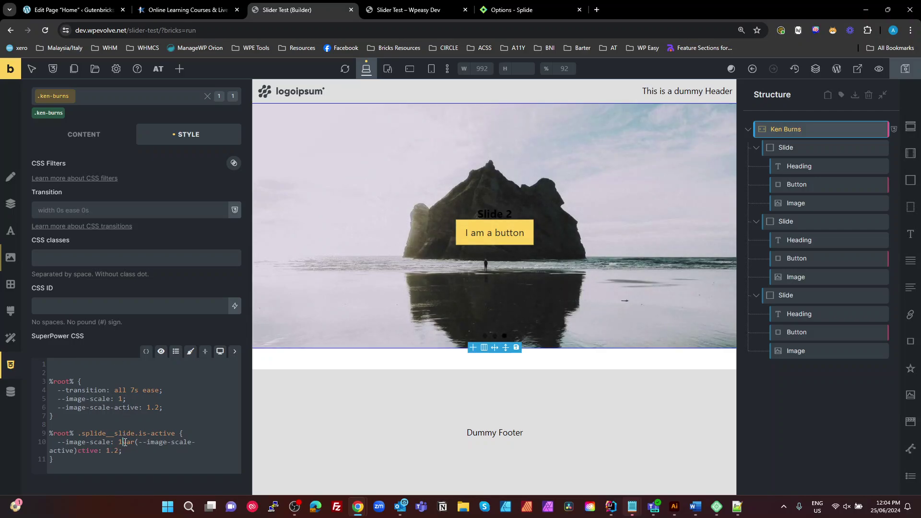
{"action": "key", "text": "BackSpace"}
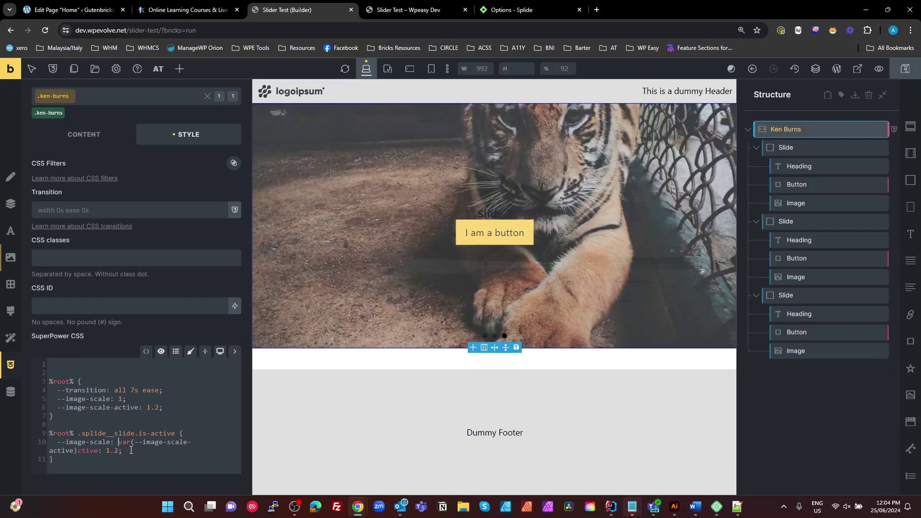
{"action": "left_click", "coordinate": [130, 451]}
{"action": "key", "text": "BackSpace"}
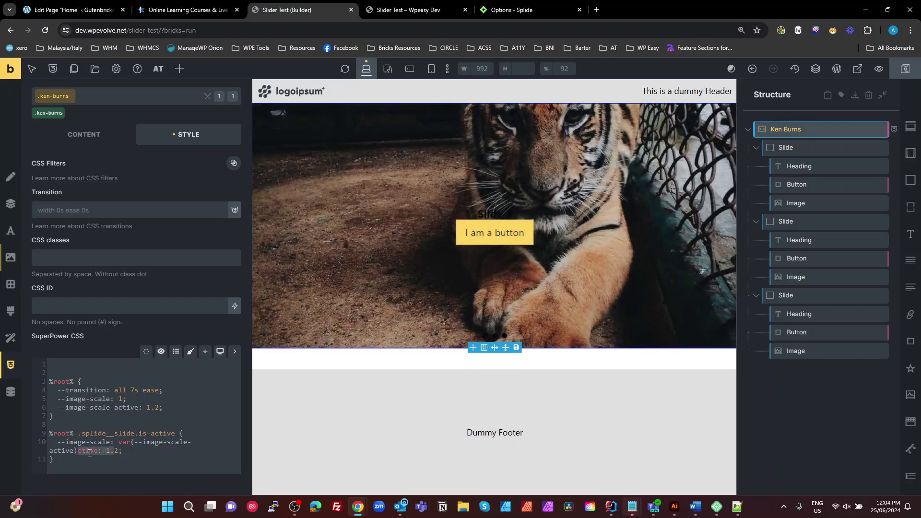
{"action": "key", "text": "BackSpace"}
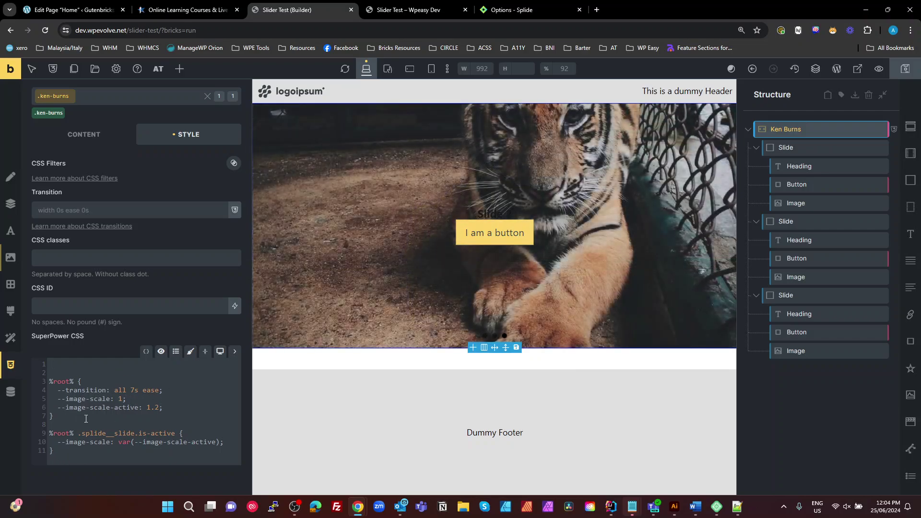
- Add a %root%__image rule with overflow: hidden; above the active-slide rule
{"action": "key", "text": "Return"}
{"action": "key", "text": "Return"}
{"action": "key", "text": "Up"}
{"action": "type", "text": "%root% {"}
{"action": "key", "text": "Return"}
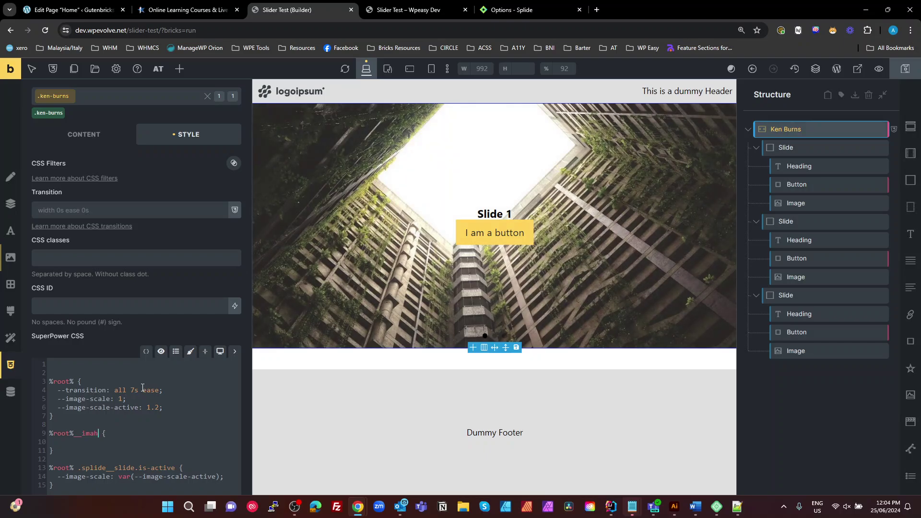
{"action": "type", "text": "__image"}
{"action": "left_click", "coordinate": [102, 443]}
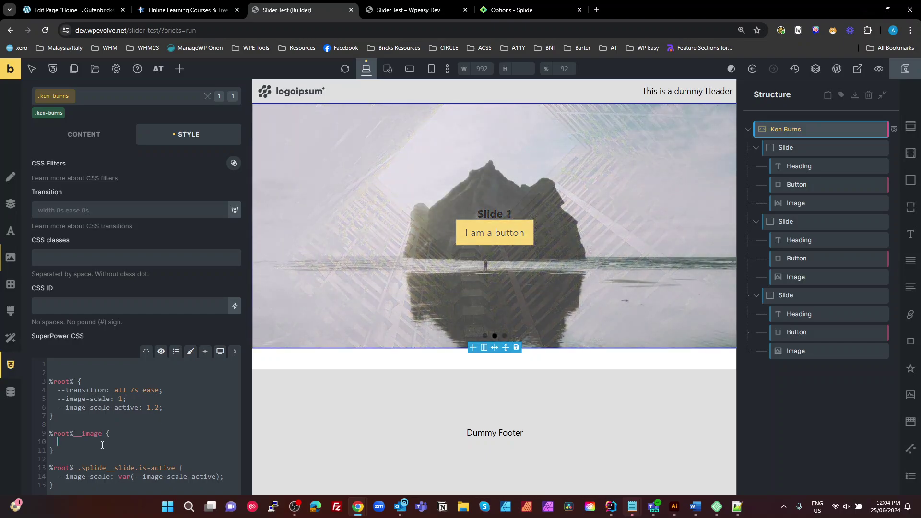
{"action": "type", "text": "overf"}
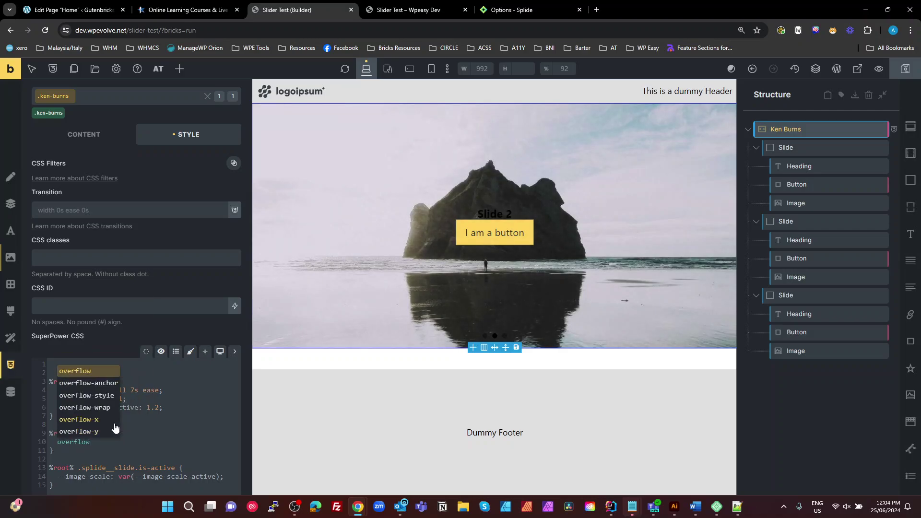
{"action": "type", "text": "low"}
{"action": "key", "text": "Return"}
{"action": "type", "text": "hidden;"}
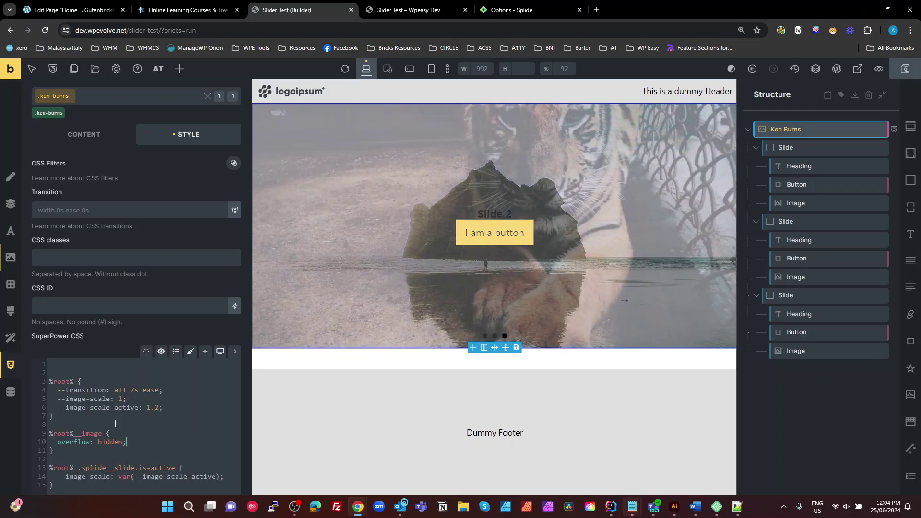
- Add a %root%__image img rule with transition: var(--transition); and scale: var(--image-scale);
{"action": "left_click_drag", "start_coordinate": [111, 433], "coordinate": [53, 434]}
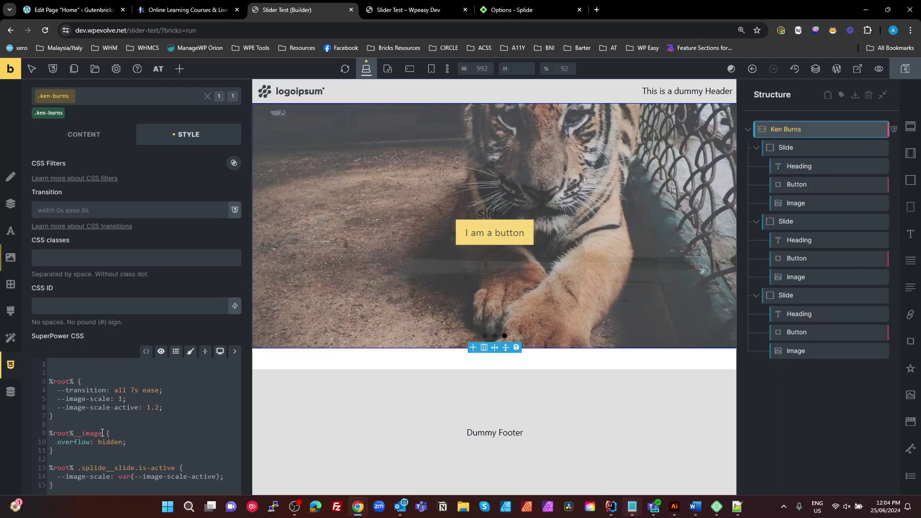
{"action": "left_click", "coordinate": [63, 445]}
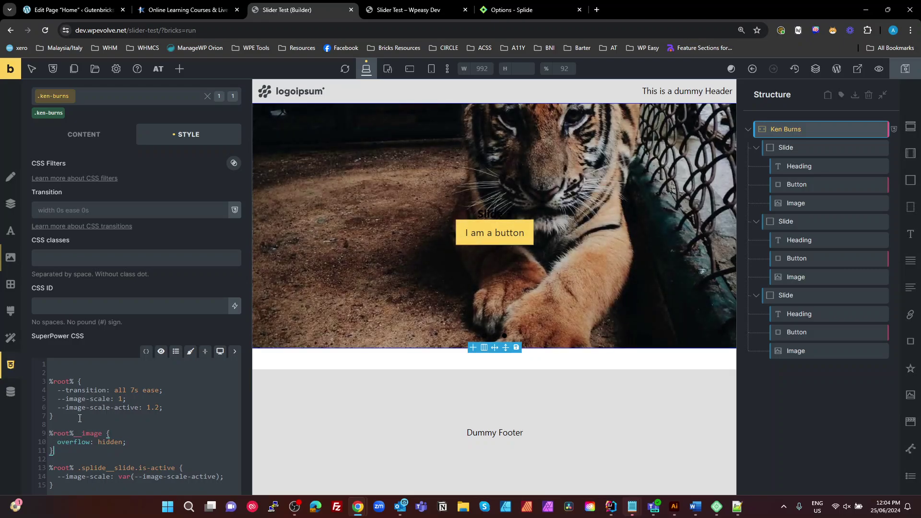
{"action": "key", "text": "Return"}
{"action": "type", "text": "%root%__image {"}
{"action": "key", "text": "Return"}
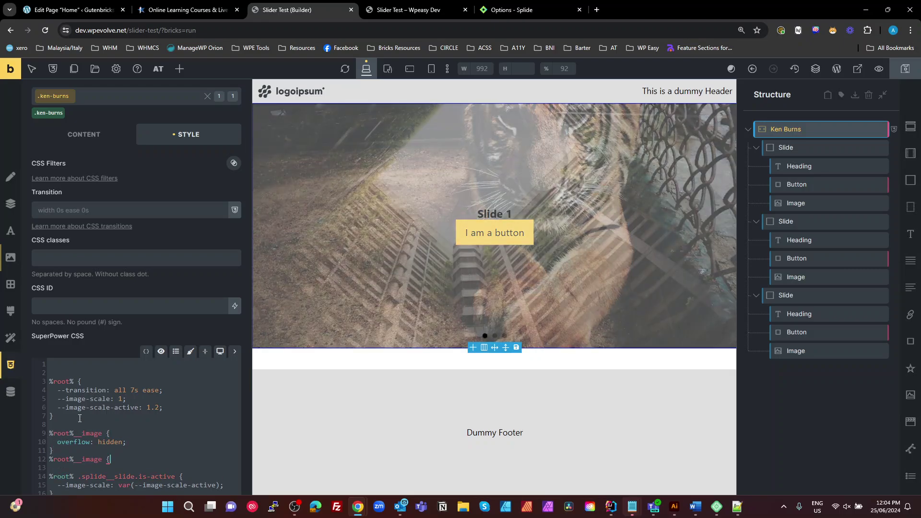
{"action": "type", "text": "}"}
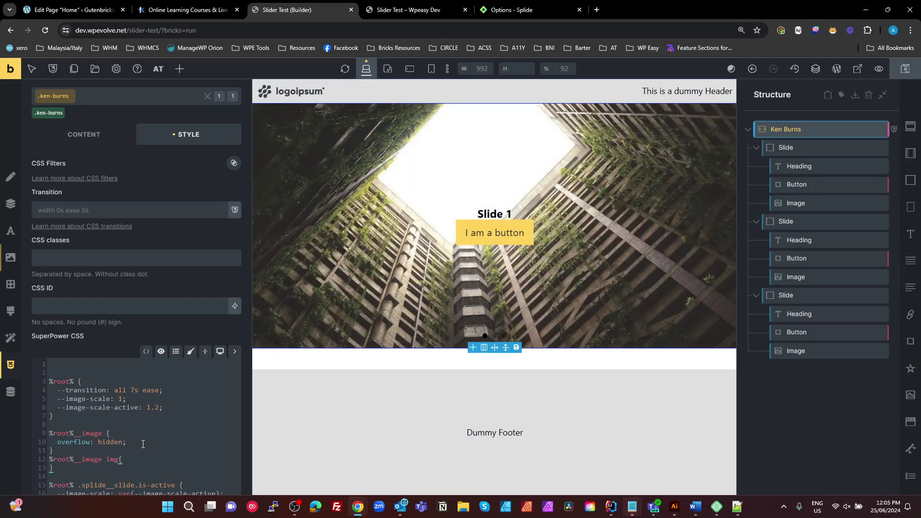
{"action": "key", "text": "Return"}
{"action": "type", "text": "transitin"}
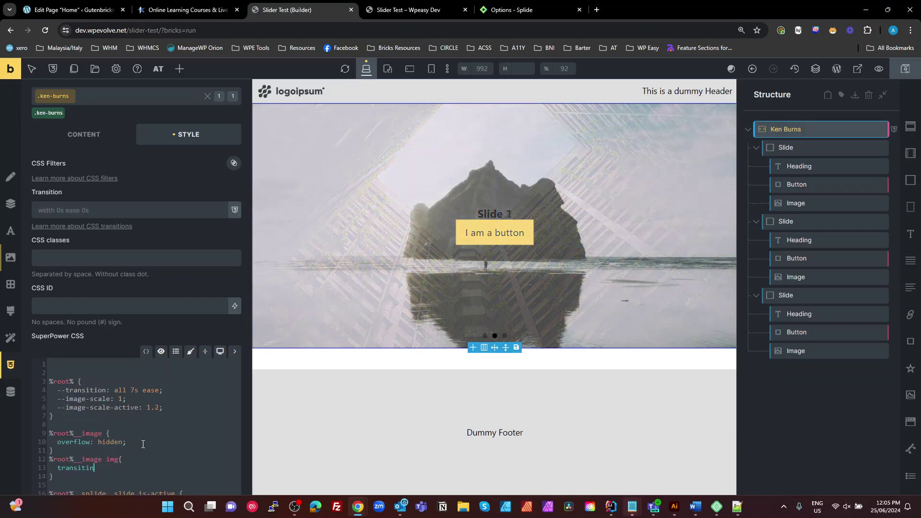
{"action": "key", "text": "BackSpace"}
{"action": "type", "text": "on:"}
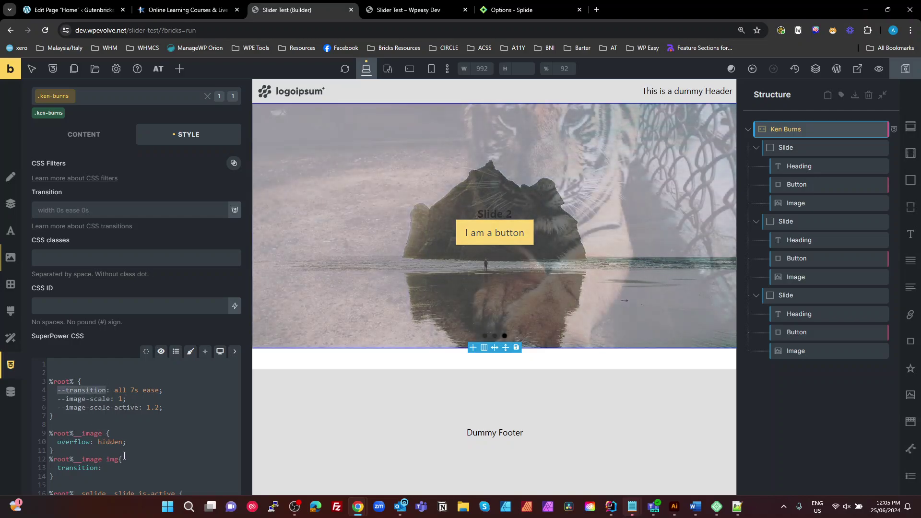
{"action": "type", "text": " var(--transition);   "}
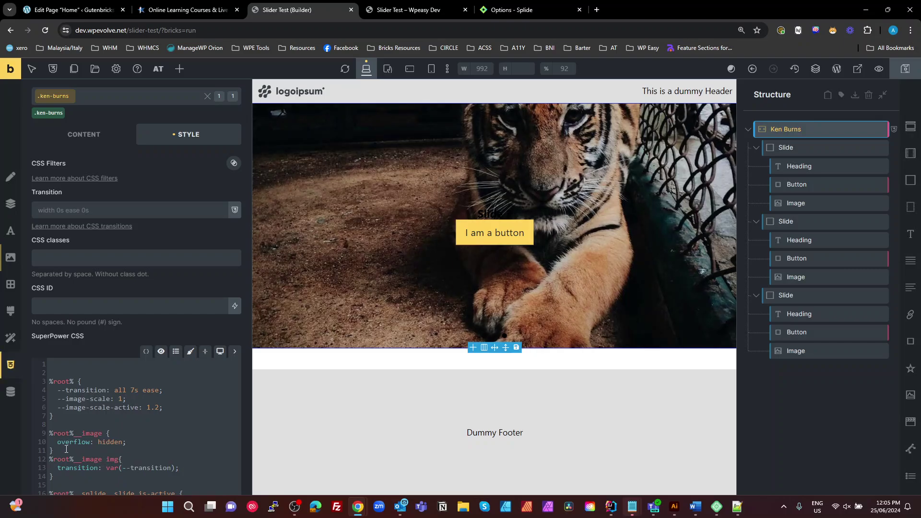
{"action": "type", "text": "scale: "}
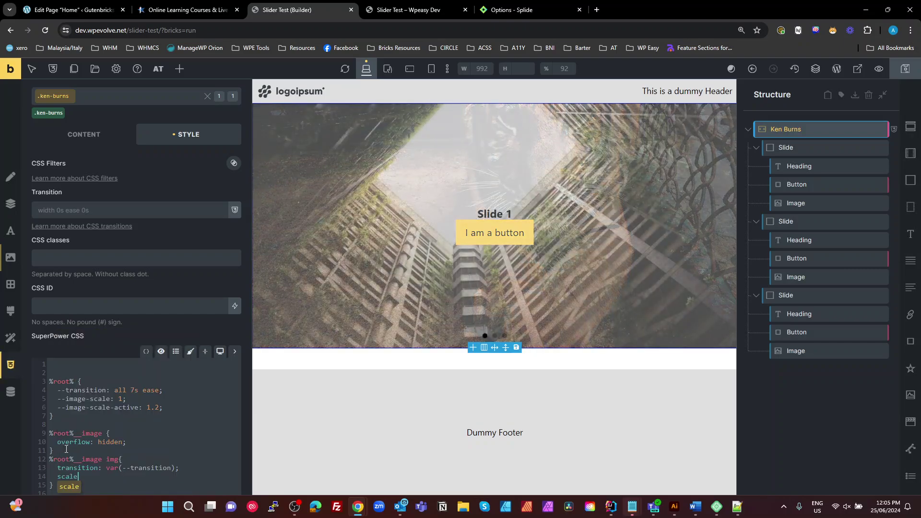
{"action": "type", "text": "var()"}
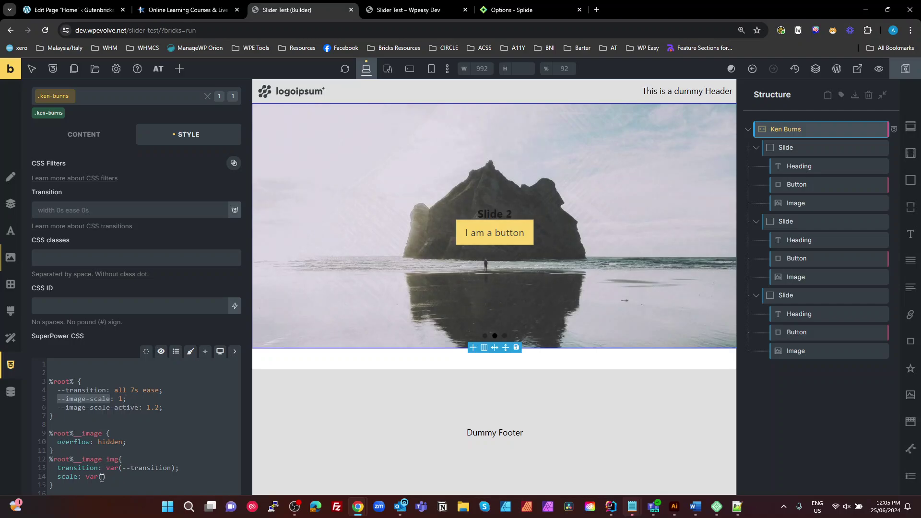
{"action": "left_click", "coordinate": [101, 477]}
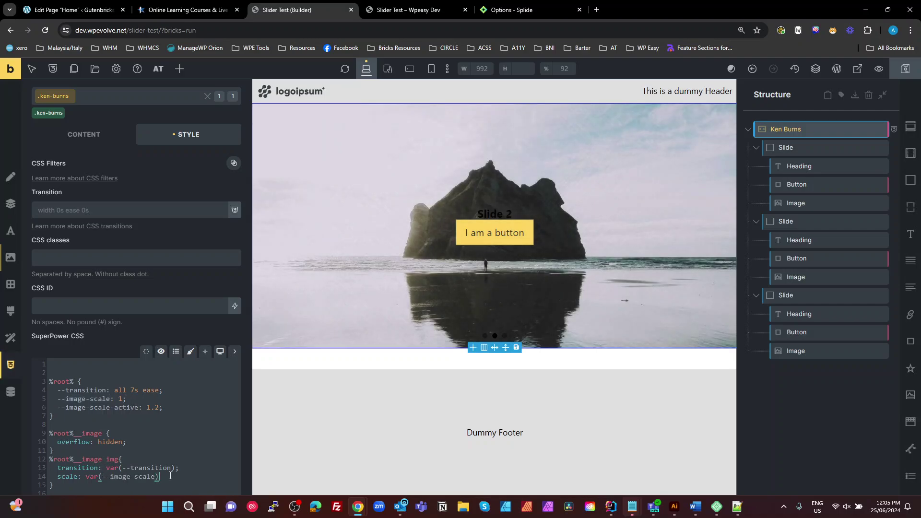
{"action": "type", "text": ";"}
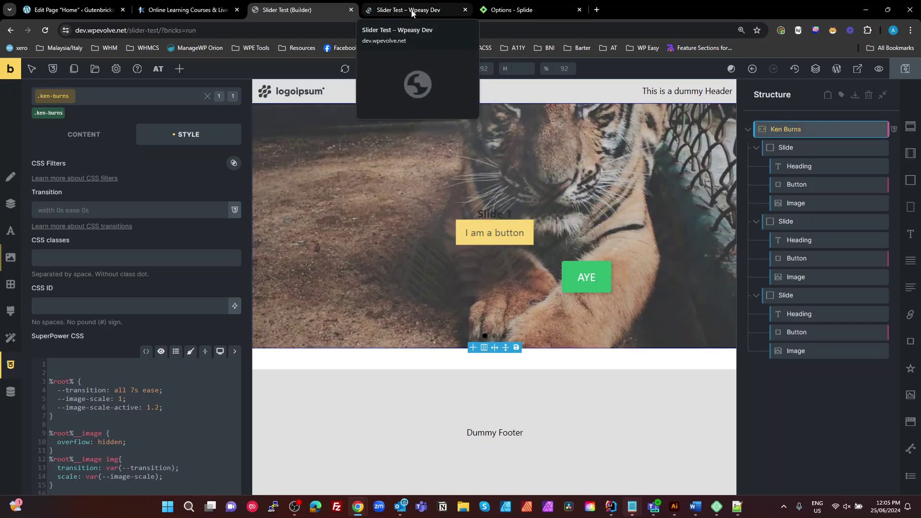
{"action": "left_click", "coordinate": [410, 10]}
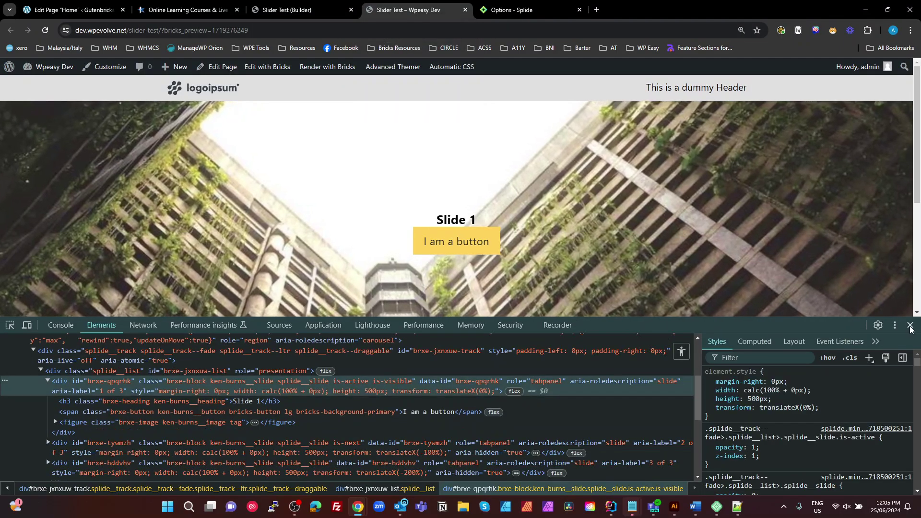
{"action": "left_click", "coordinate": [909, 325]}
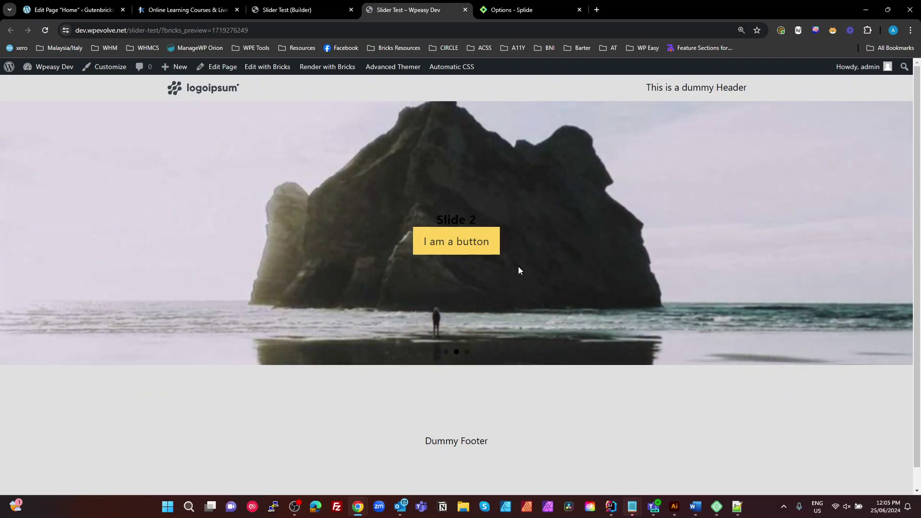
- Change pagination from true to false in the slider's custom options JSON and save
{"action": "left_click", "coordinate": [297, 10]}
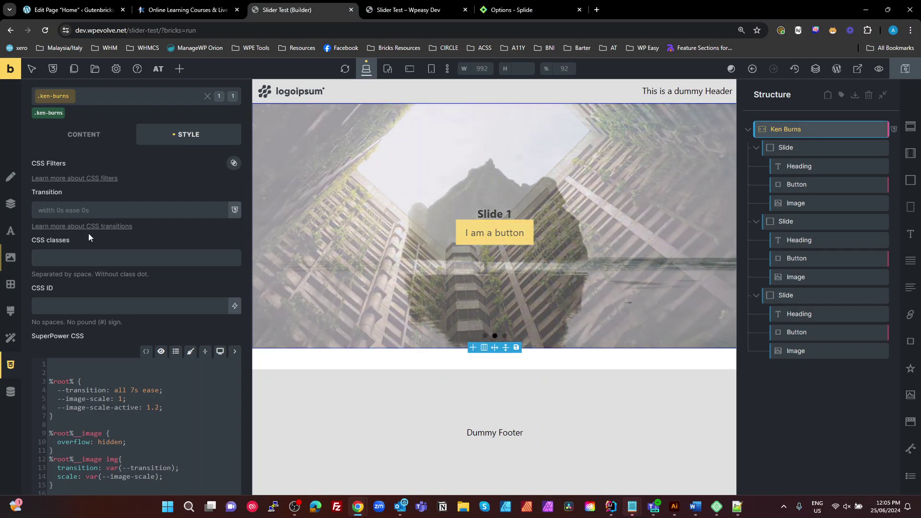
{"action": "left_click", "coordinate": [86, 136]}
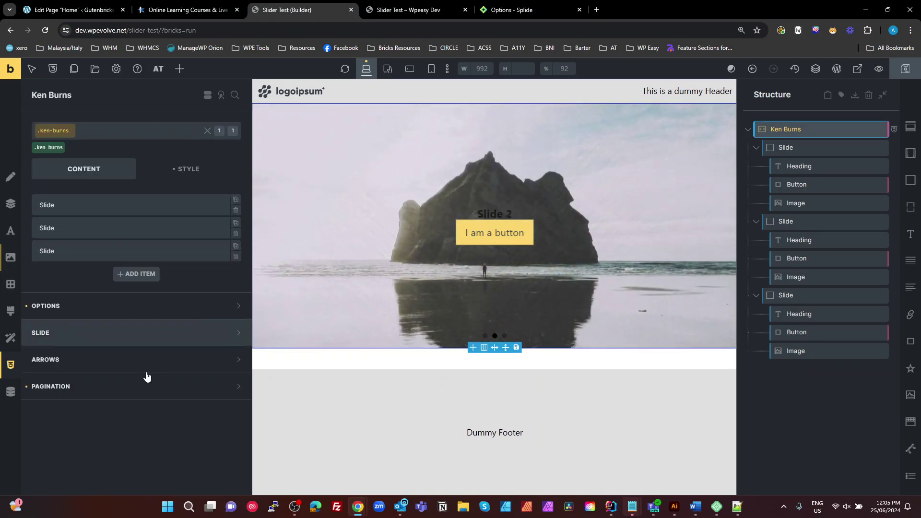
{"action": "left_click", "coordinate": [93, 307]}
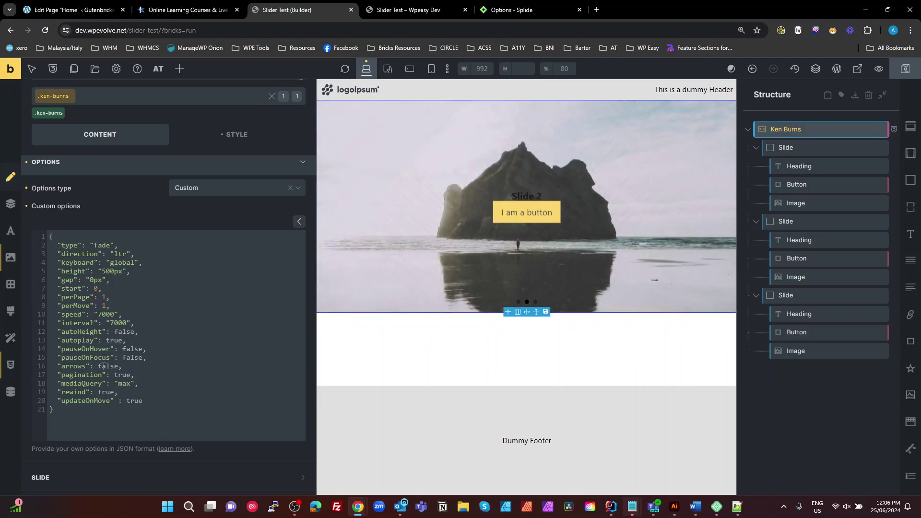
{"action": "double_click", "coordinate": [122, 375]}
{"action": "type", "text": "false"}
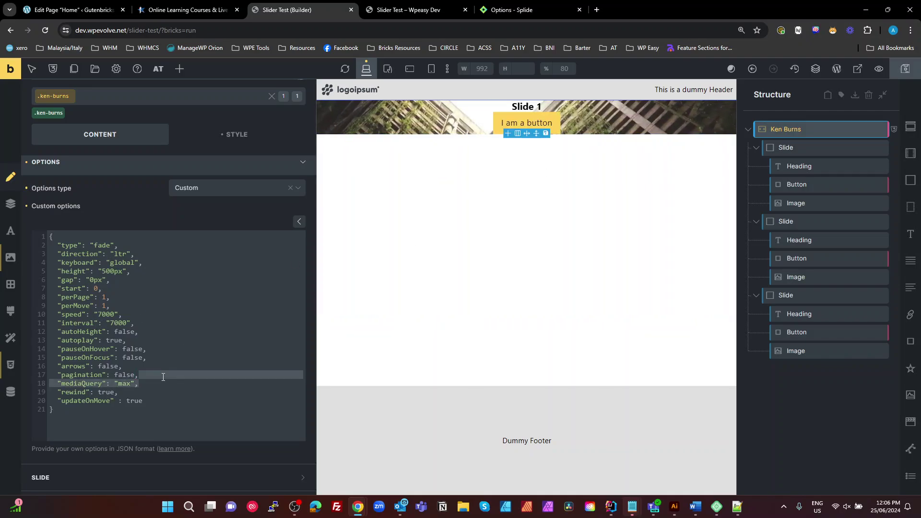
{"action": "scroll", "coordinate": [124, 362], "scroll_direction": "down", "scroll_amount": 4}
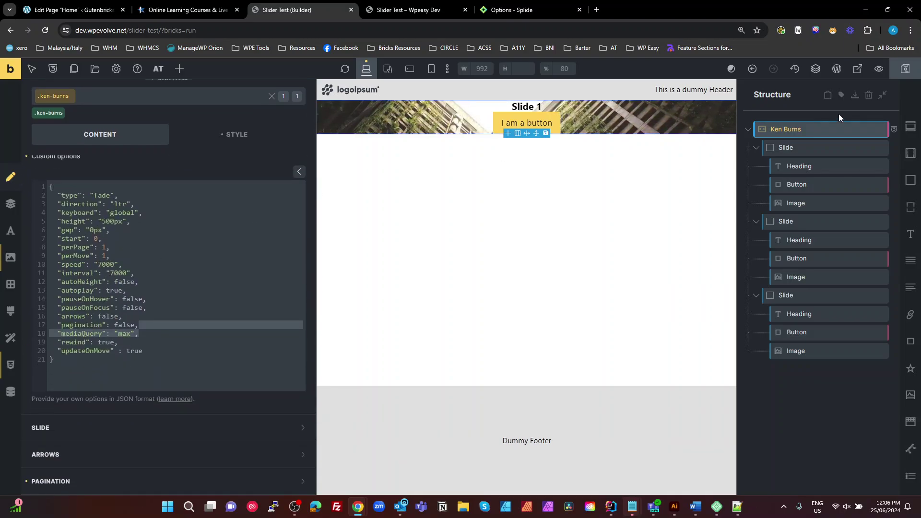
{"action": "left_click", "coordinate": [905, 73]}
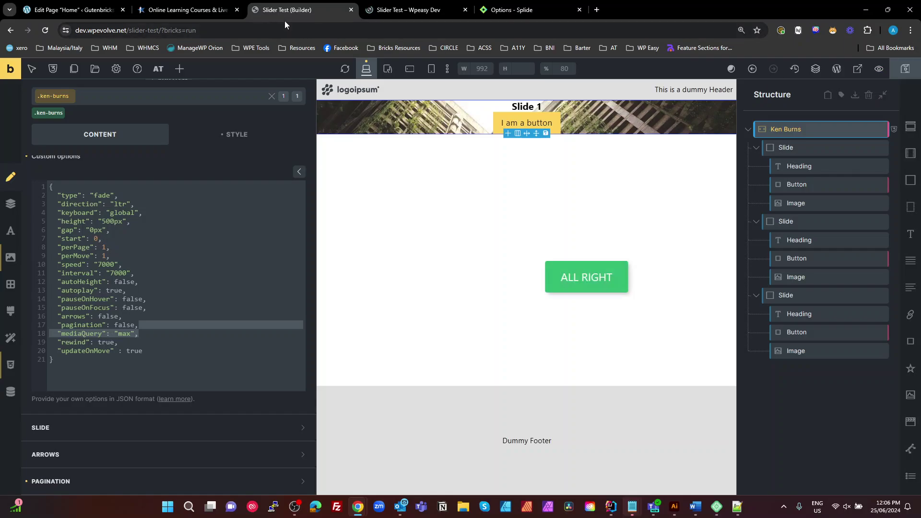
{"action": "left_click", "coordinate": [402, 10]}
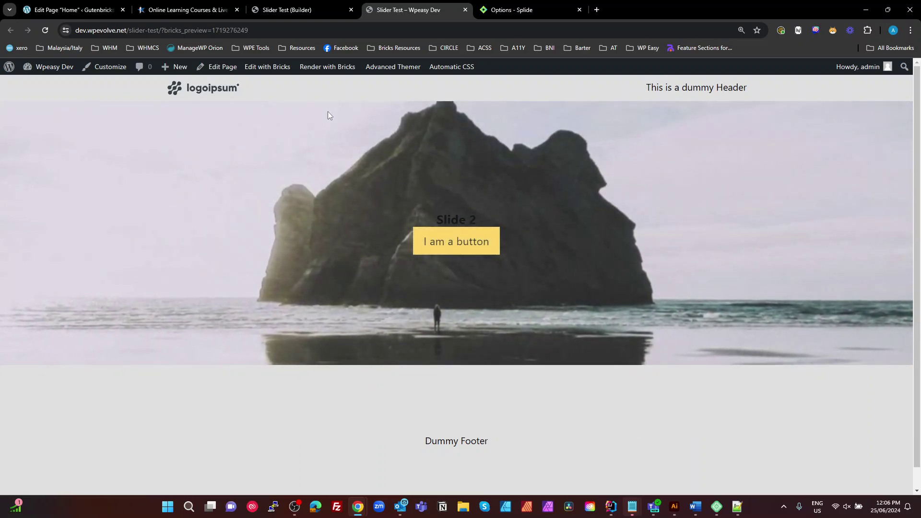
{"action": "left_click", "coordinate": [288, 12]}
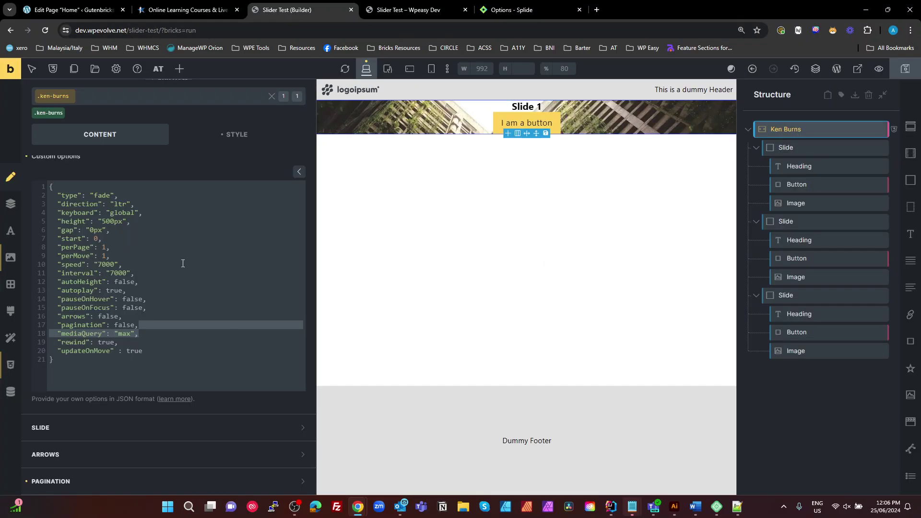
- Declare --transition-inactive: all 3s ease-in; beneath --transition in the %root% rule
{"action": "left_click", "coordinate": [11, 366]}
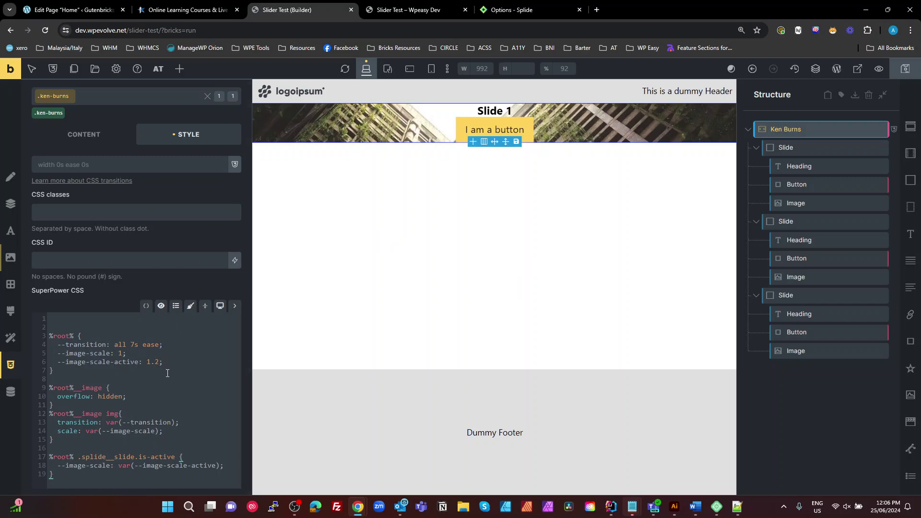
{"action": "left_click", "coordinate": [172, 342]}
{"action": "key", "text": "Return"}
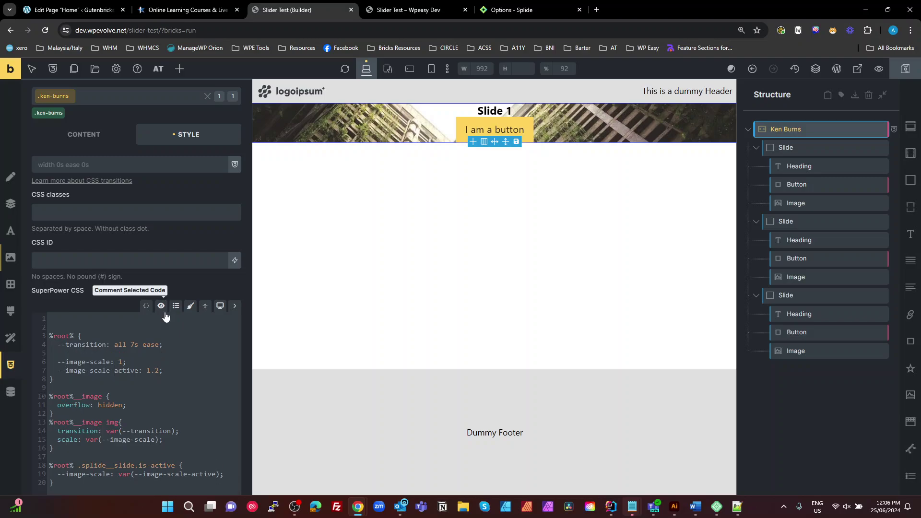
{"action": "type", "text": "--transition-inactive: aa"}
{"action": "key", "text": "BackSpace"}
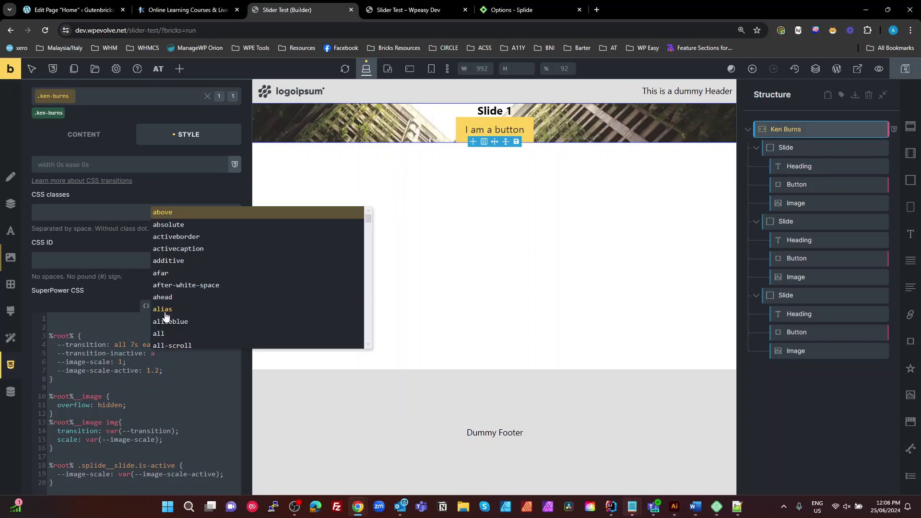
{"action": "type", "text": "ll "}
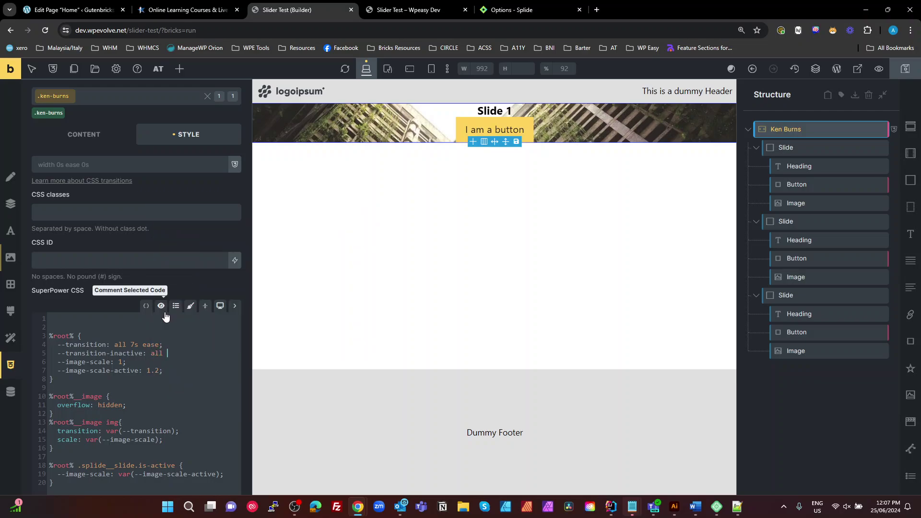
{"action": "type", "text": "3s ease"}
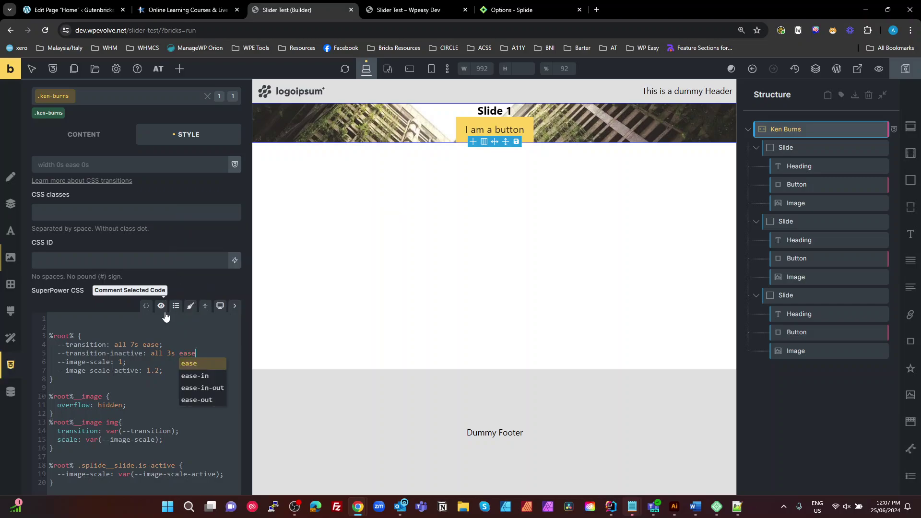
{"action": "type", "text": "-in;"}
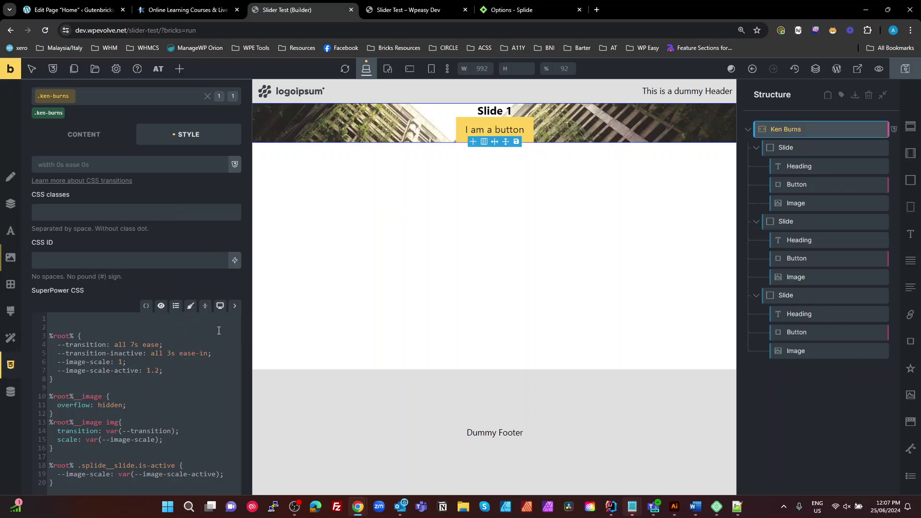
{"action": "key", "text": "Return"}
- Create a new %root% .splide__slide:not(.is-active) rule from the copied active-slide selector
{"action": "scroll", "coordinate": [223, 389], "scroll_direction": "down", "scroll_amount": 1}
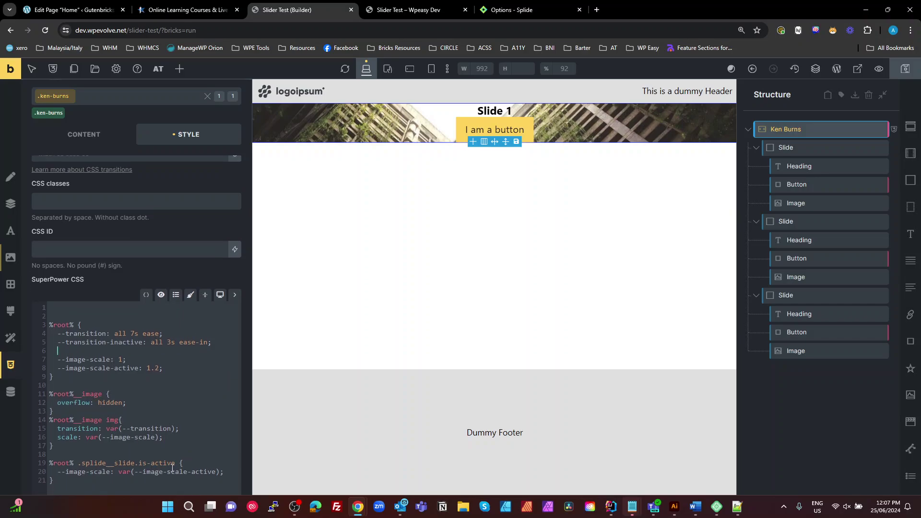
{"action": "left_click", "coordinate": [187, 456]}
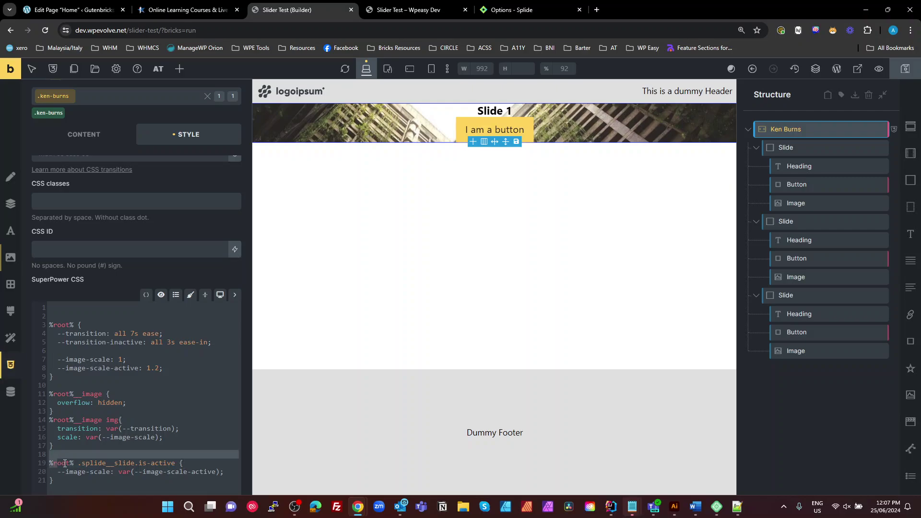
{"action": "left_click_drag", "start_coordinate": [184, 463], "coordinate": [44, 464]}
{"action": "key", "text": "ctrl+c"}
{"action": "left_click", "coordinate": [72, 480]}
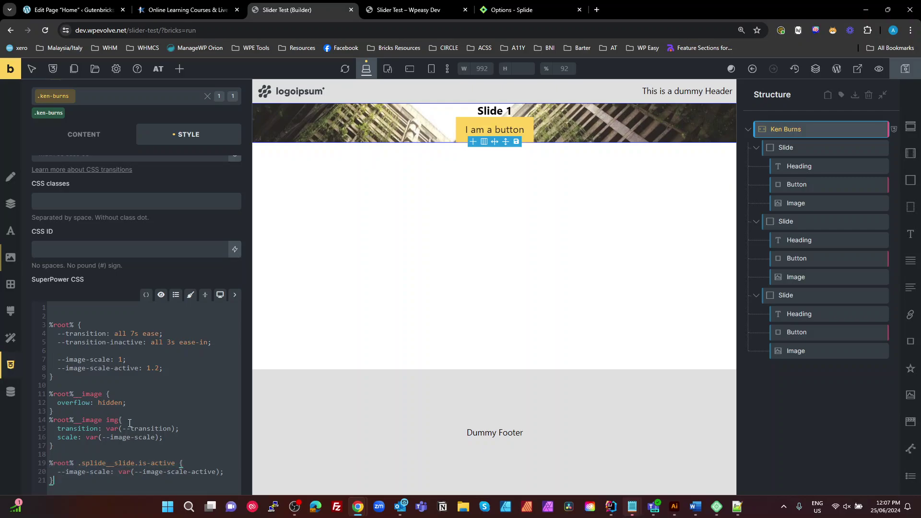
{"action": "key", "text": "ctrl+v"}
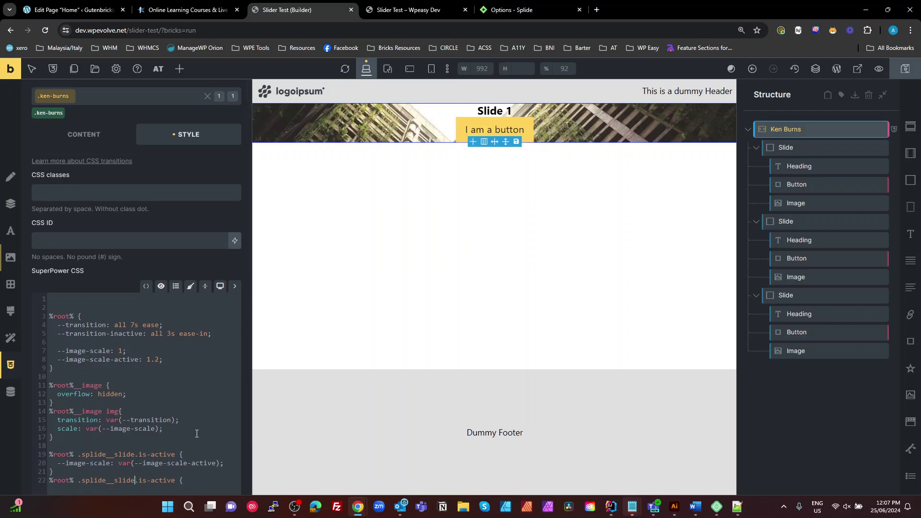
{"action": "type", "text": ":not("}
{"action": "type", "text": ")"}
- Set --transition: var(--transition-inactive); inside the :not(.is-active) rule, delete the extra line, and save
{"action": "left_click_drag", "start_coordinate": [211, 333], "coordinate": [60, 326]}
{"action": "key", "text": "ctrl+c"}
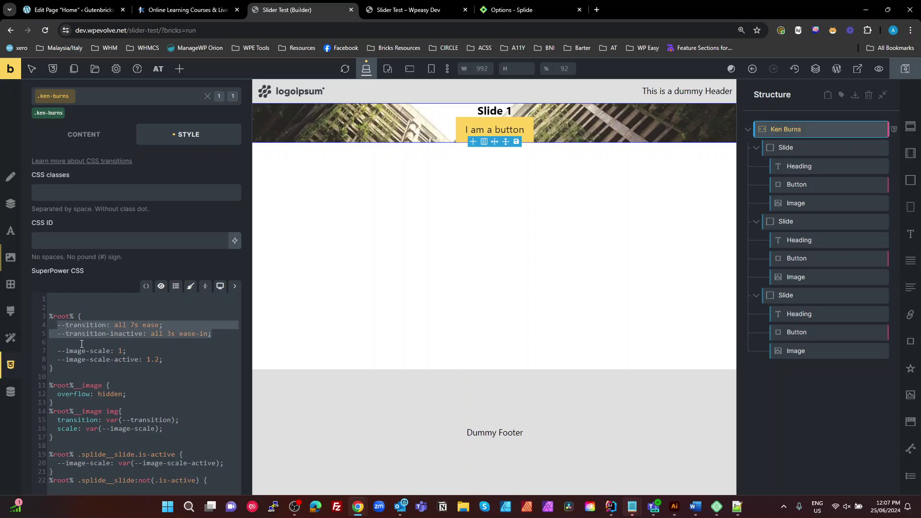
{"action": "left_click", "coordinate": [204, 479]}
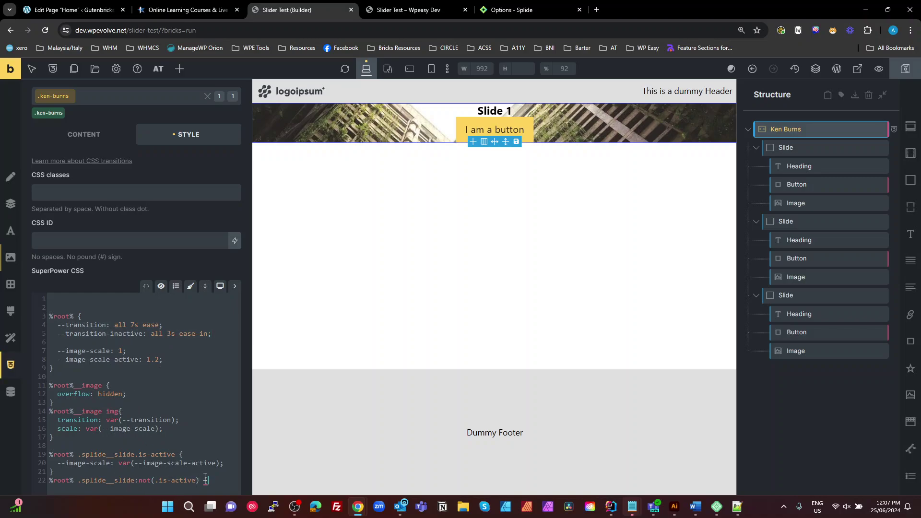
{"action": "key", "text": "Return"}
{"action": "key", "text": "ctrl+v"}
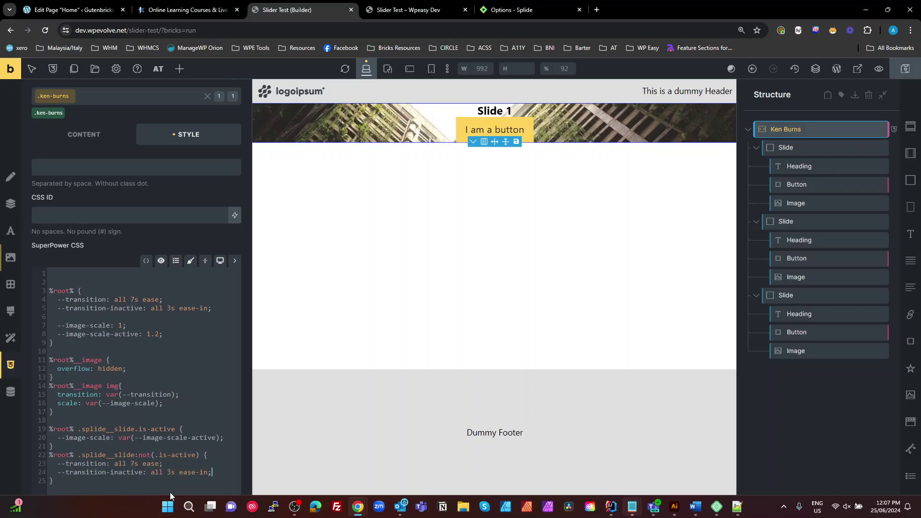
{"action": "left_click_drag", "start_coordinate": [142, 473], "coordinate": [58, 472]}
{"action": "key", "text": "ctrl+c"}
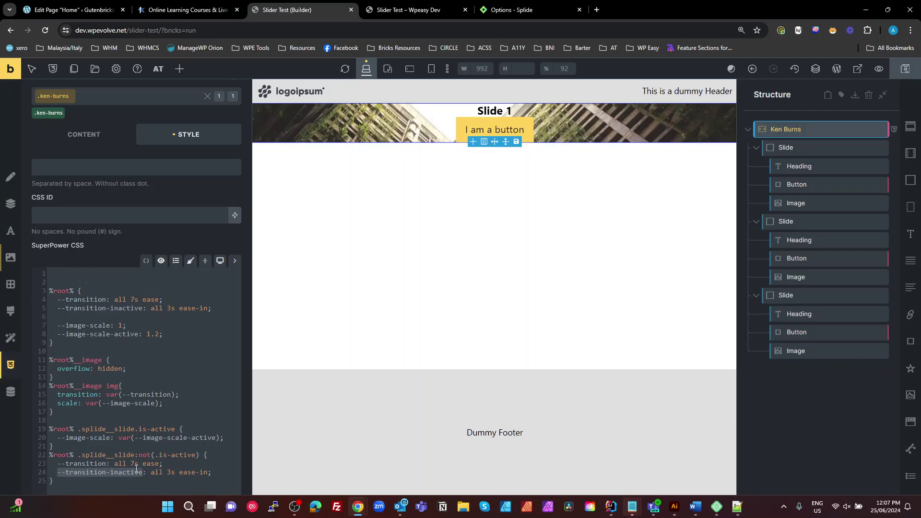
{"action": "left_click_drag", "start_coordinate": [159, 463], "coordinate": [116, 465]}
{"action": "type", "text": "var("}
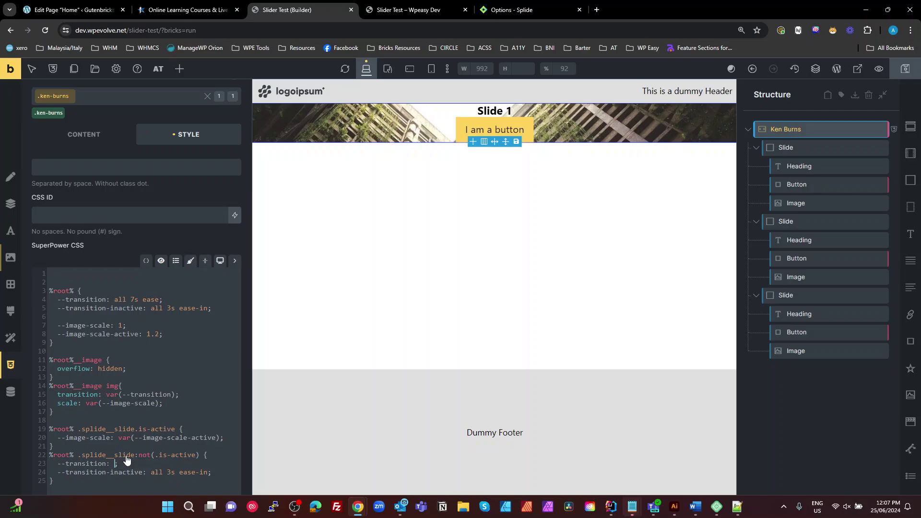
{"action": "key", "text": "Escape"}
{"action": "key", "text": "ctrl+v"}
{"action": "left_click_drag", "start_coordinate": [212, 473], "coordinate": [150, 472]}
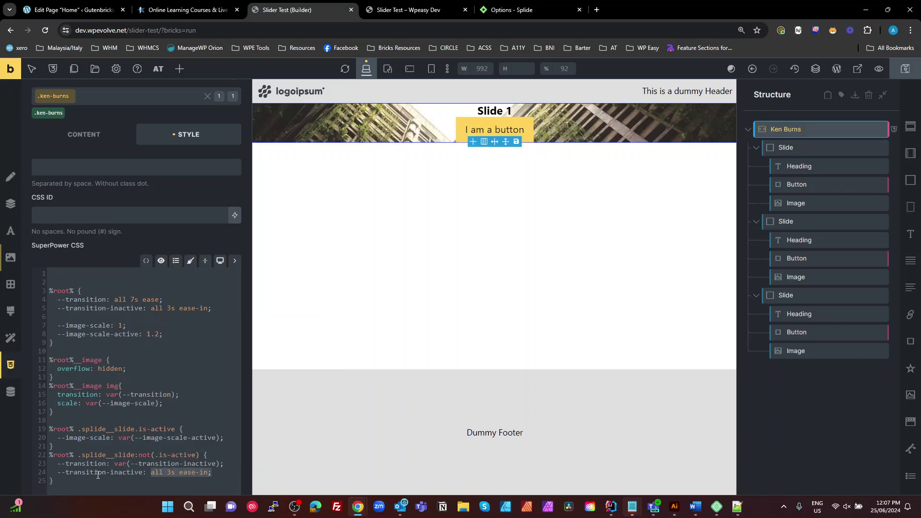
{"action": "left_click_drag", "start_coordinate": [93, 475], "coordinate": [51, 473]}
{"action": "key", "text": "BackSpace"}
{"action": "key", "text": "BackSpace"}
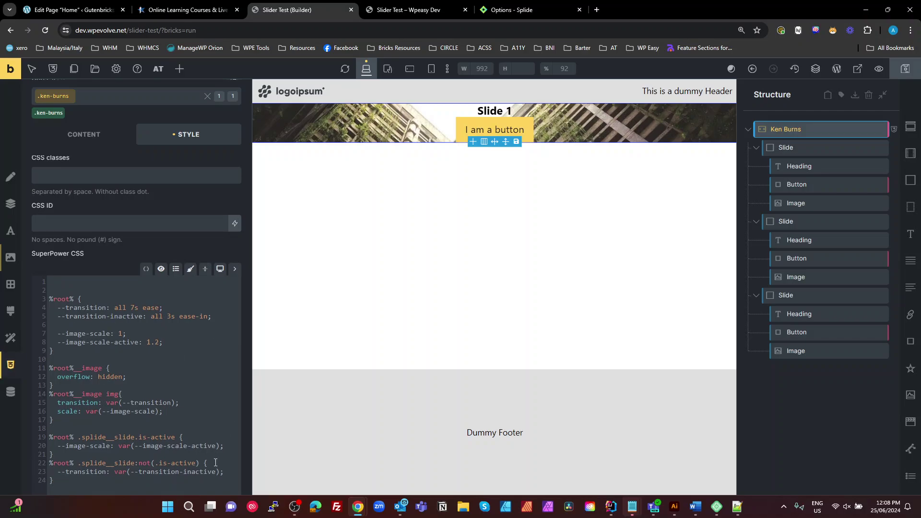
{"action": "left_click", "coordinate": [905, 69]}
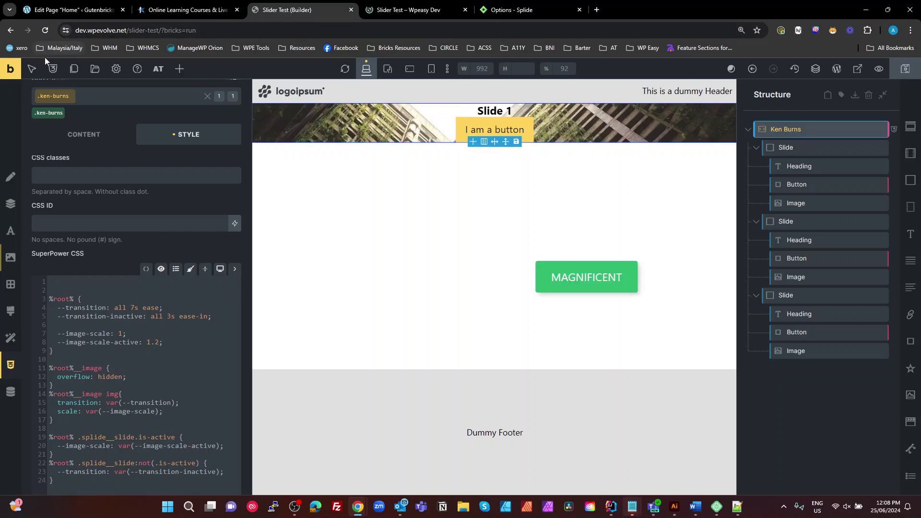
- Watch the live Slider Test page's slider fade from the tiger photo back to Slide 1
{"action": "left_click", "coordinate": [408, 10]}
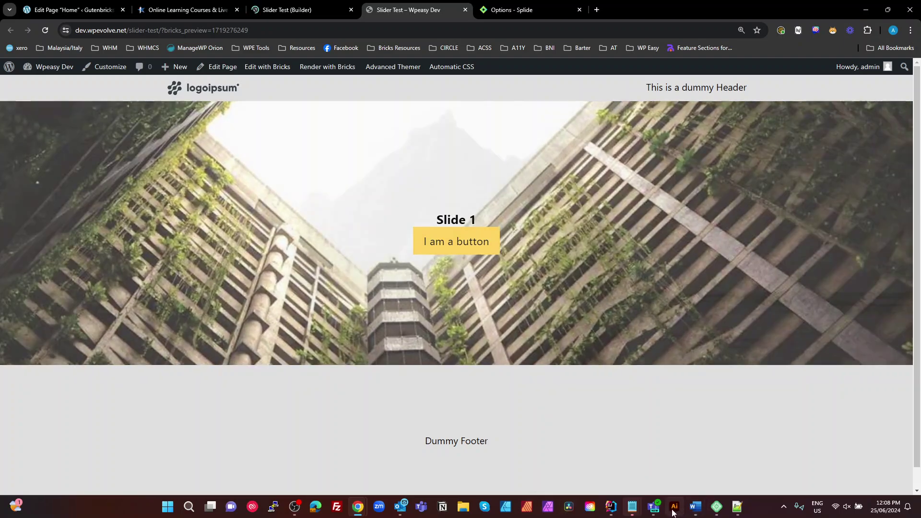
{"action": "mouse_move", "coordinate": [670, 510]}
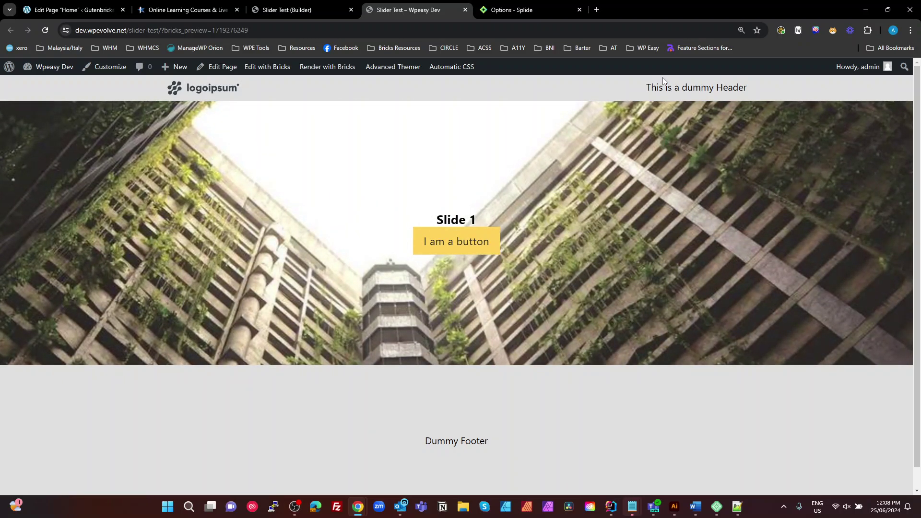
- Back in the builder, select the Ken Burns slider and review its Custom options JSON
{"action": "left_click", "coordinate": [292, 12]}
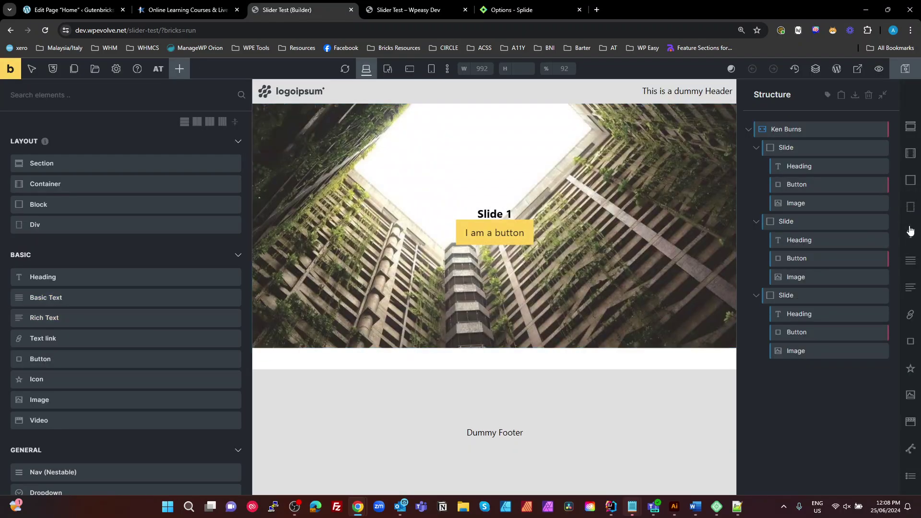
{"action": "left_click", "coordinate": [818, 128]}
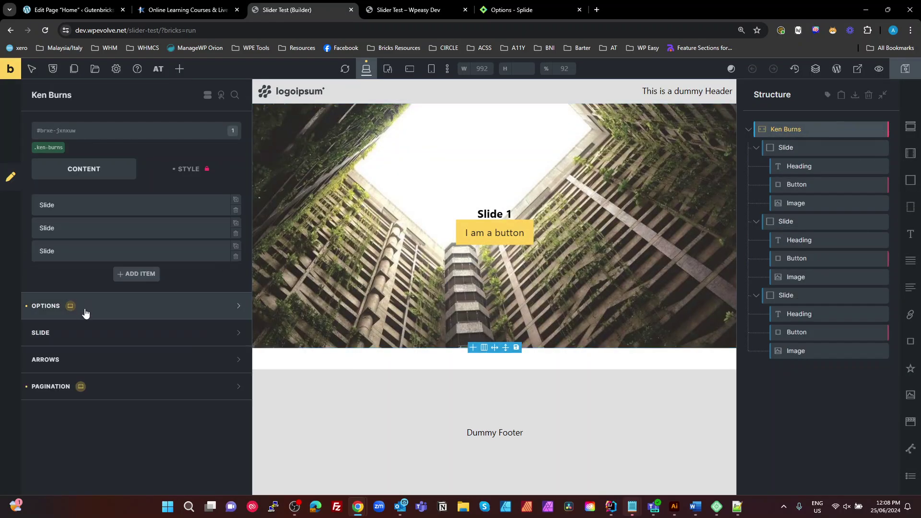
{"action": "left_click", "coordinate": [86, 305]}
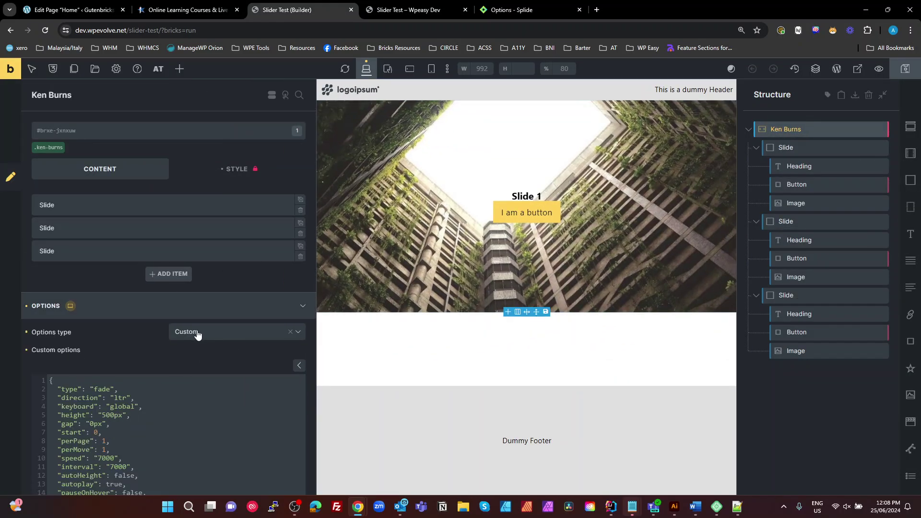
{"action": "left_click", "coordinate": [201, 337]}
{"action": "left_click", "coordinate": [197, 360]}
{"action": "scroll", "coordinate": [107, 401], "scroll_direction": "down", "scroll_amount": 2}
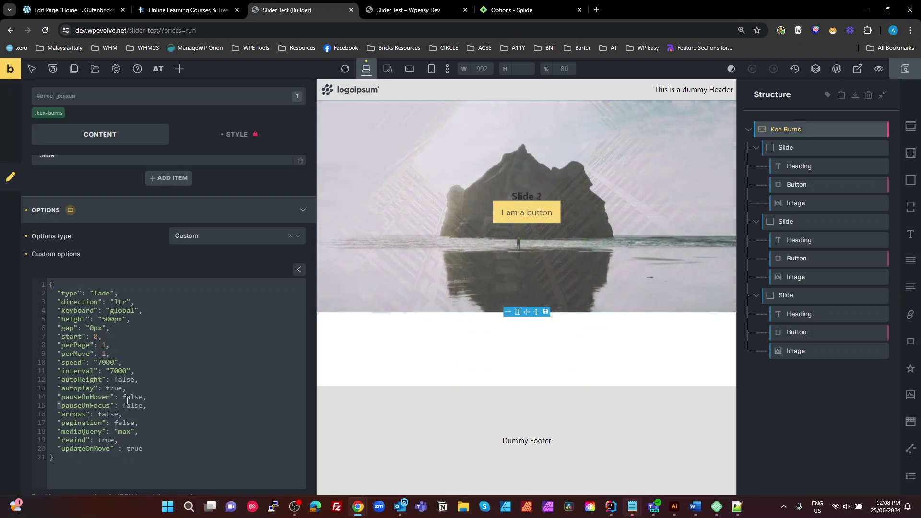
{"action": "left_click", "coordinate": [171, 449]}
{"action": "scroll", "coordinate": [89, 180], "scroll_direction": "up", "scroll_amount": 2}
- Open SuperPower CSS for the ken-burns class and review the active-slide rule
{"action": "left_click", "coordinate": [48, 147]}
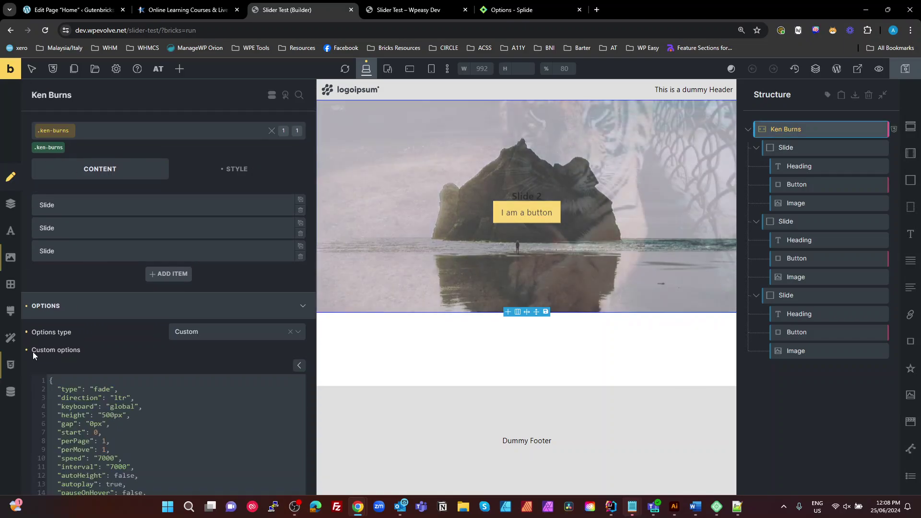
{"action": "left_click", "coordinate": [10, 365]}
{"action": "scroll", "coordinate": [84, 263], "scroll_direction": "down", "scroll_amount": 1}
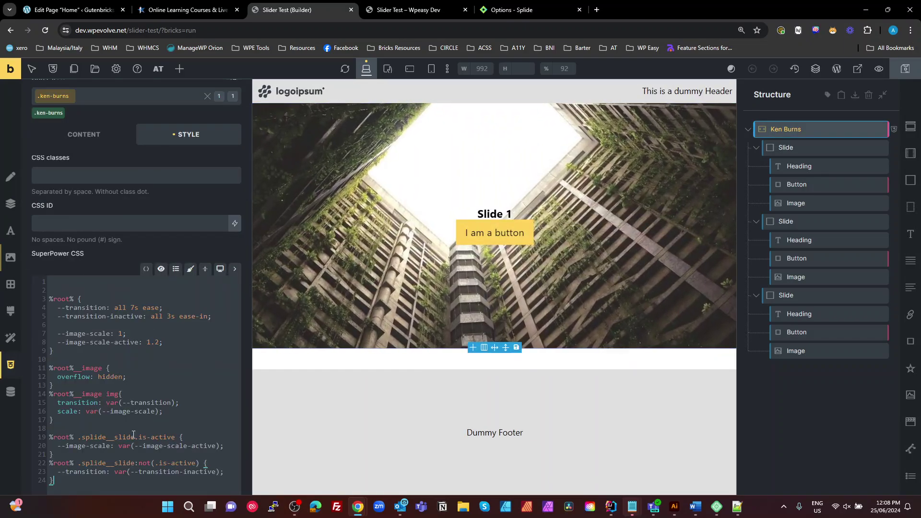
{"action": "left_click", "coordinate": [164, 437]}
{"action": "left_click", "coordinate": [192, 455]}
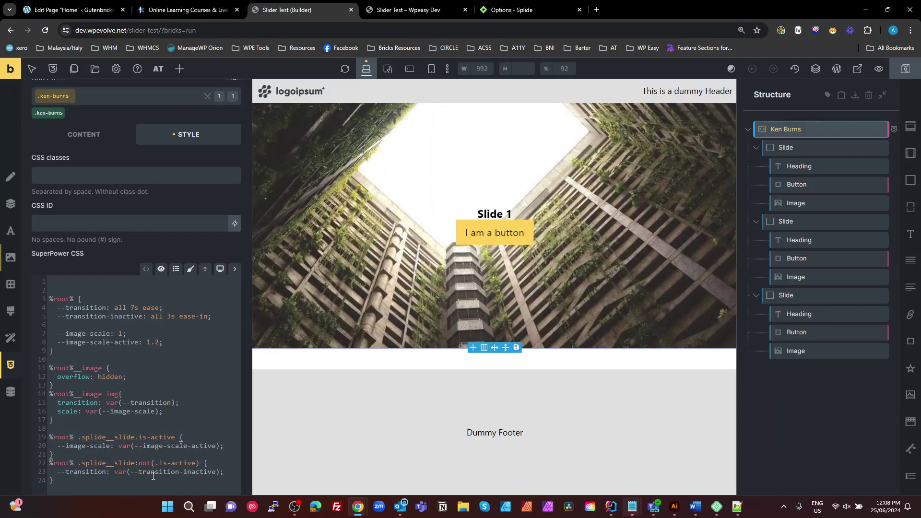